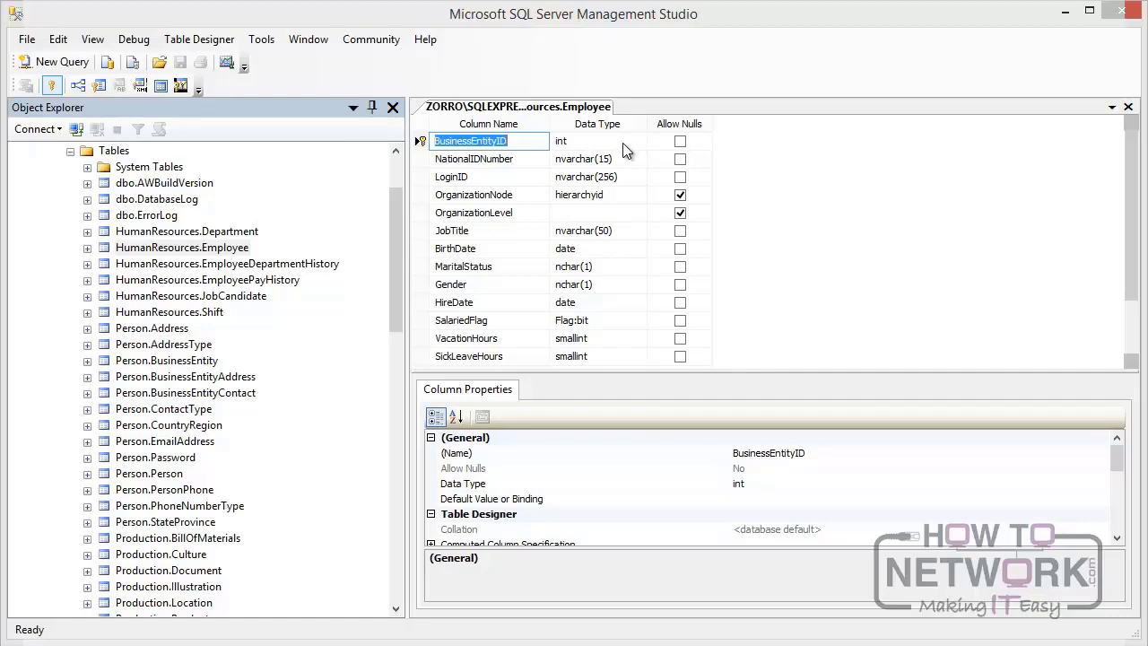
# - Review the data types available for the BusinessEntityID column of the Employee table without changing its type
pyautogui.click(584, 141)
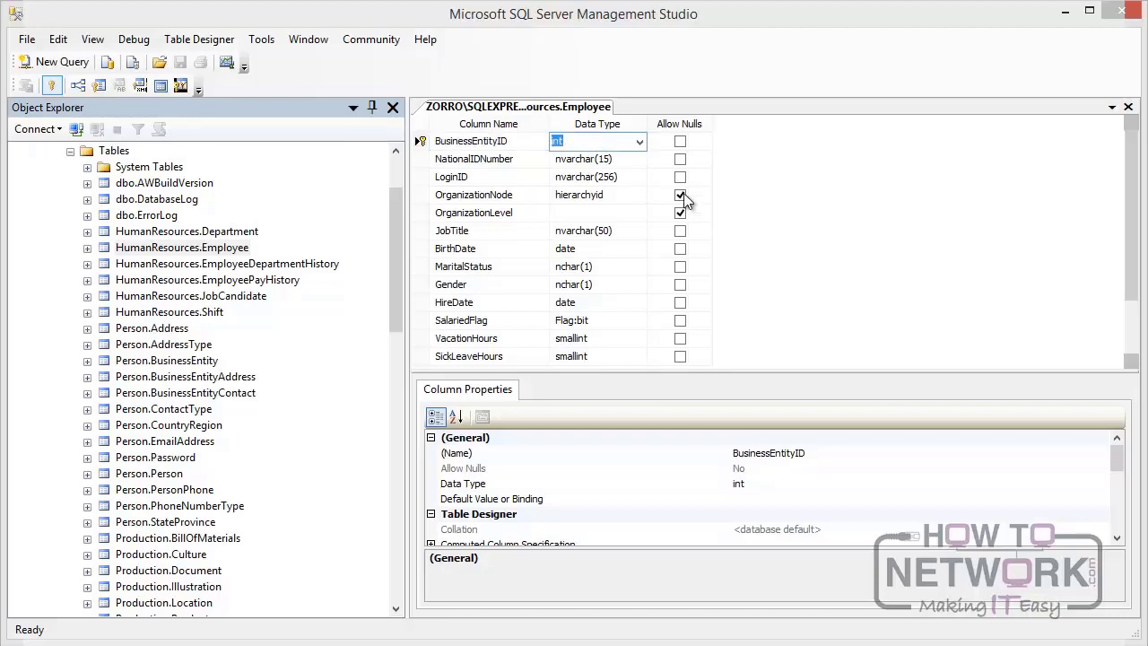
pyautogui.click(639, 144)
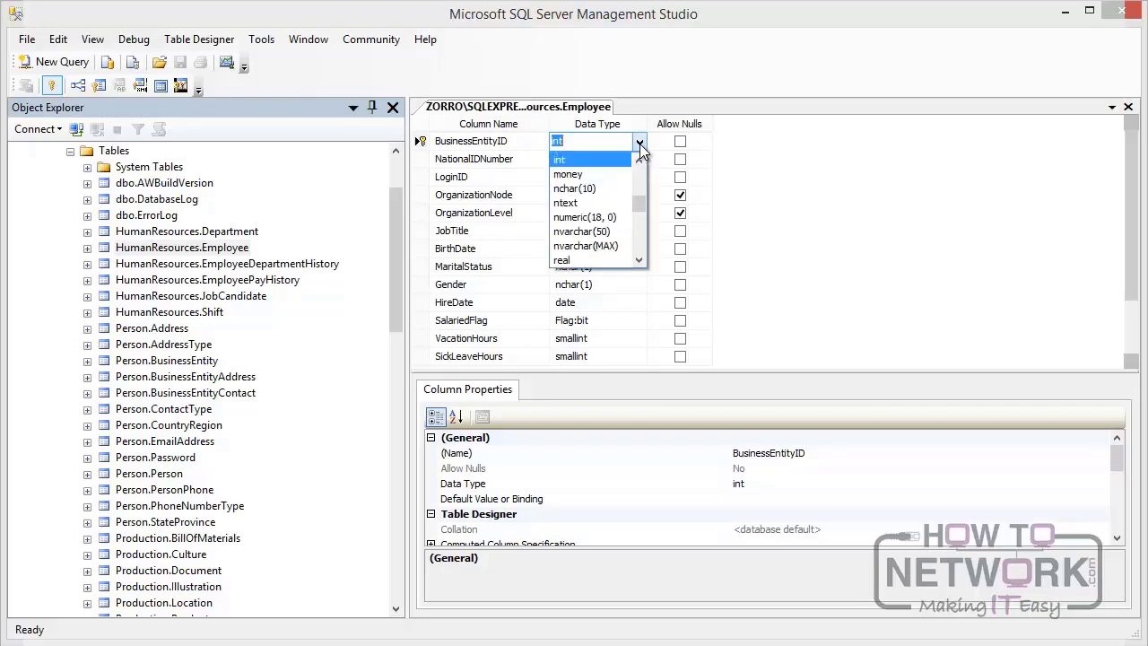
pyautogui.moveTo(643, 201)
pyautogui.mouseDown()
pyautogui.moveTo(643, 255)
pyautogui.moveTo(642, 199)
pyautogui.mouseUp()
pyautogui.click(579, 189)
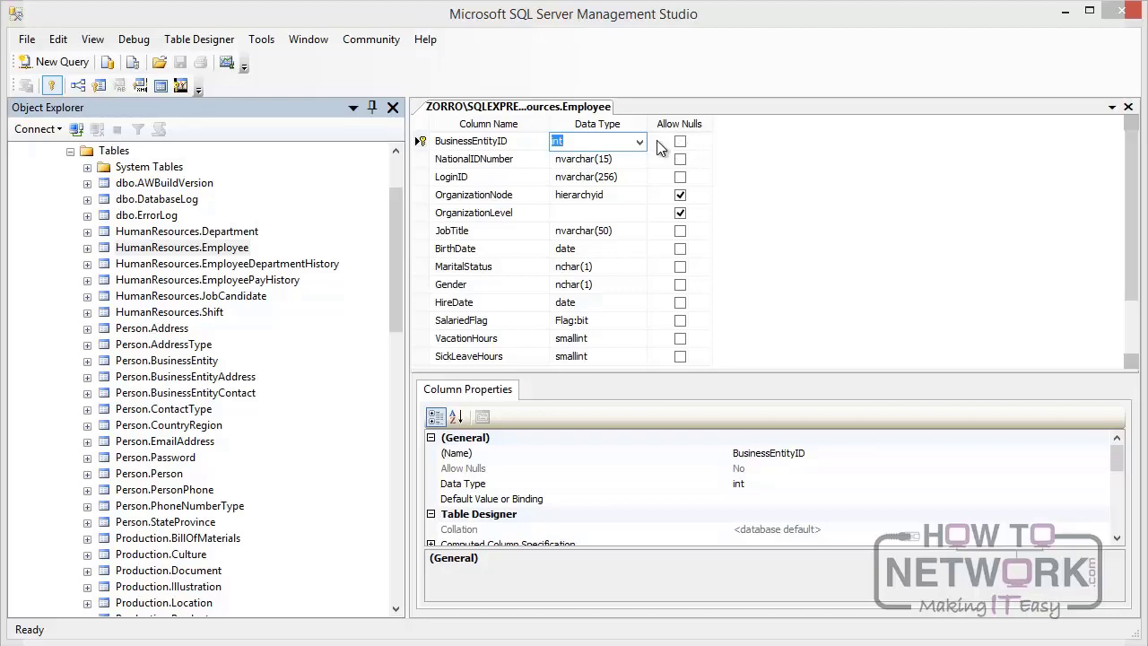
# - Look through the Employee table's column definitions from NationalIDNumber to ModifiedDate and return to the first column
pyautogui.click(493, 166)
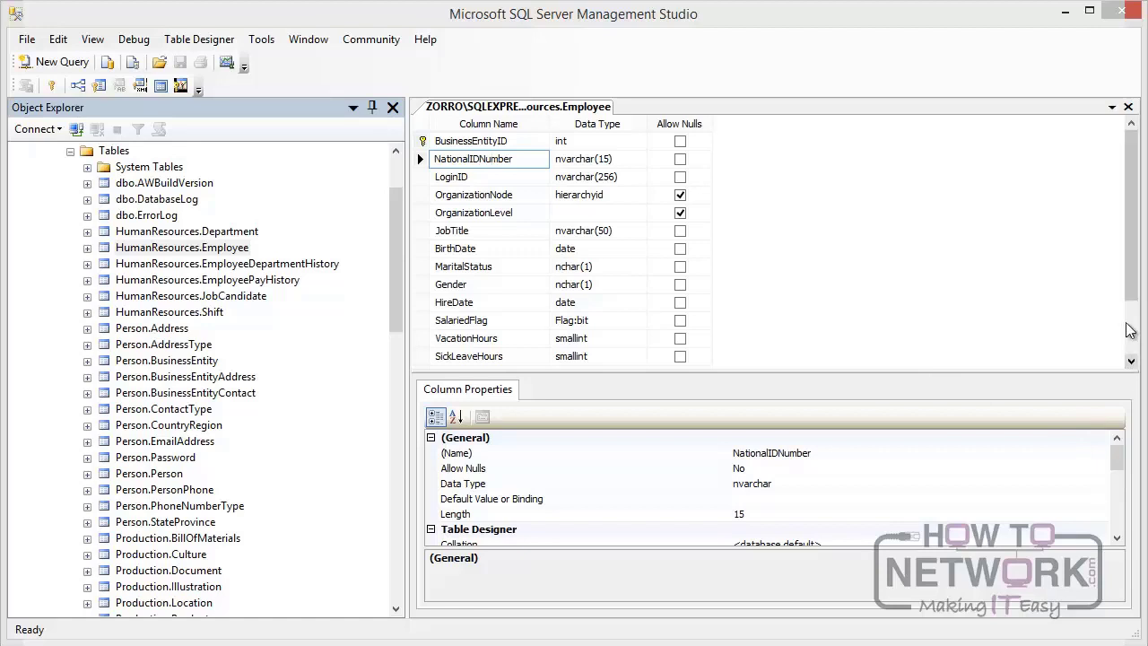
pyautogui.moveTo(1131, 288); pyautogui.dragTo(1137, 334)
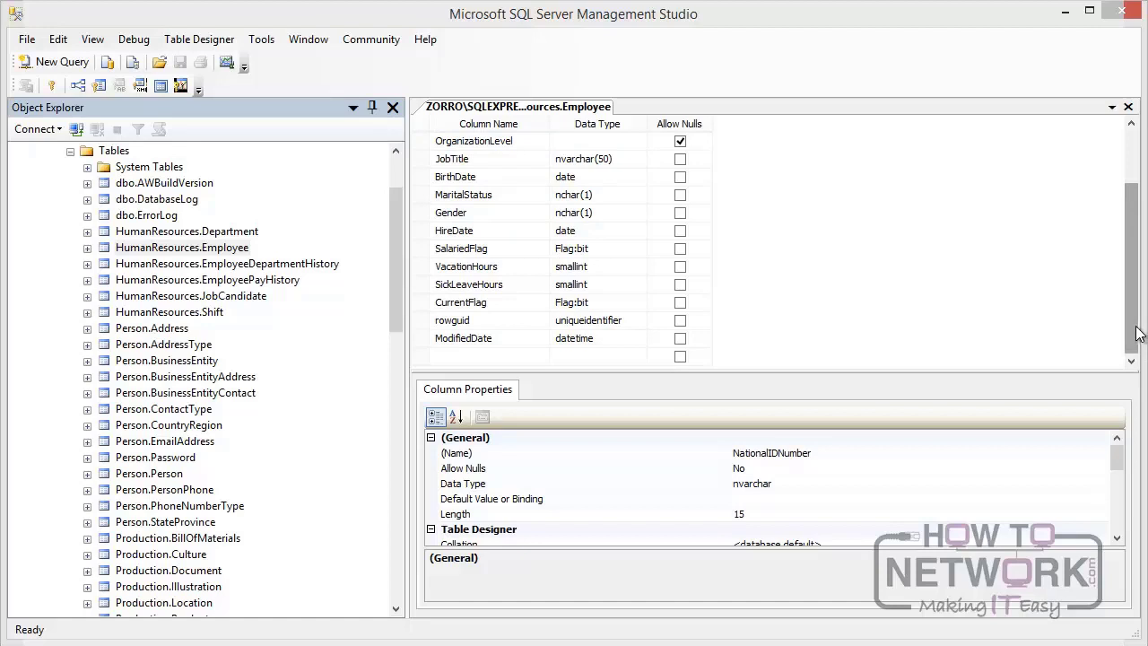
pyautogui.moveTo(1132, 197); pyautogui.dragTo(1142, 141)
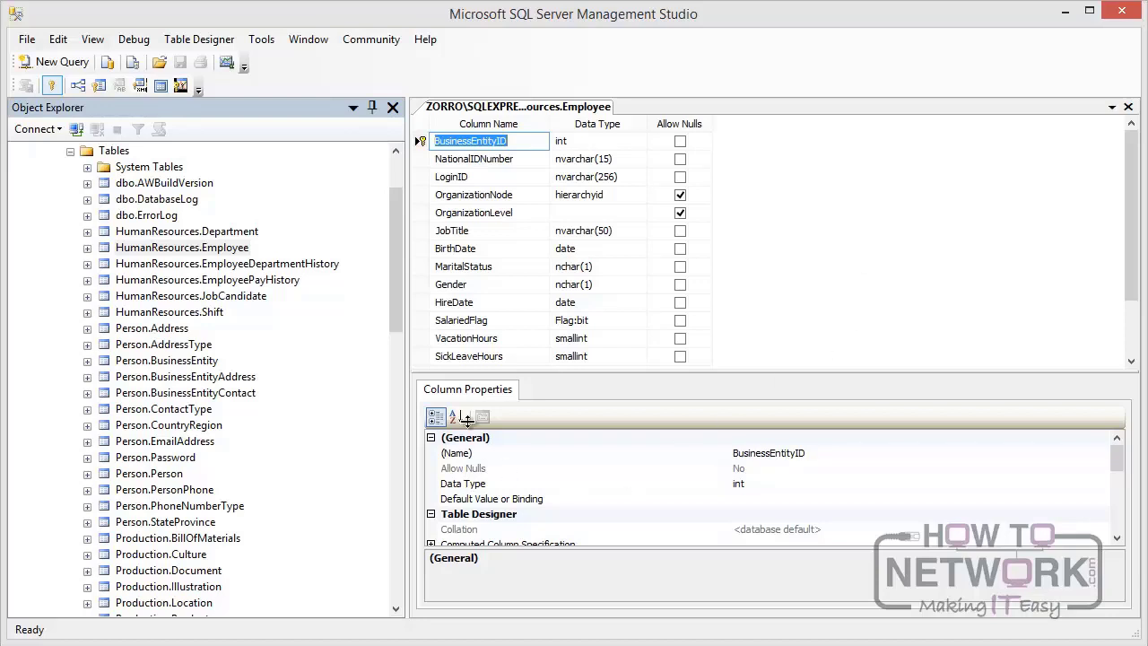
# - Open the check constraints from the BirthDate column and examine the Gender, HireDate, MaritalStatus, SickLeaveHours and VacationHours constraints
pyautogui.click(470, 254)
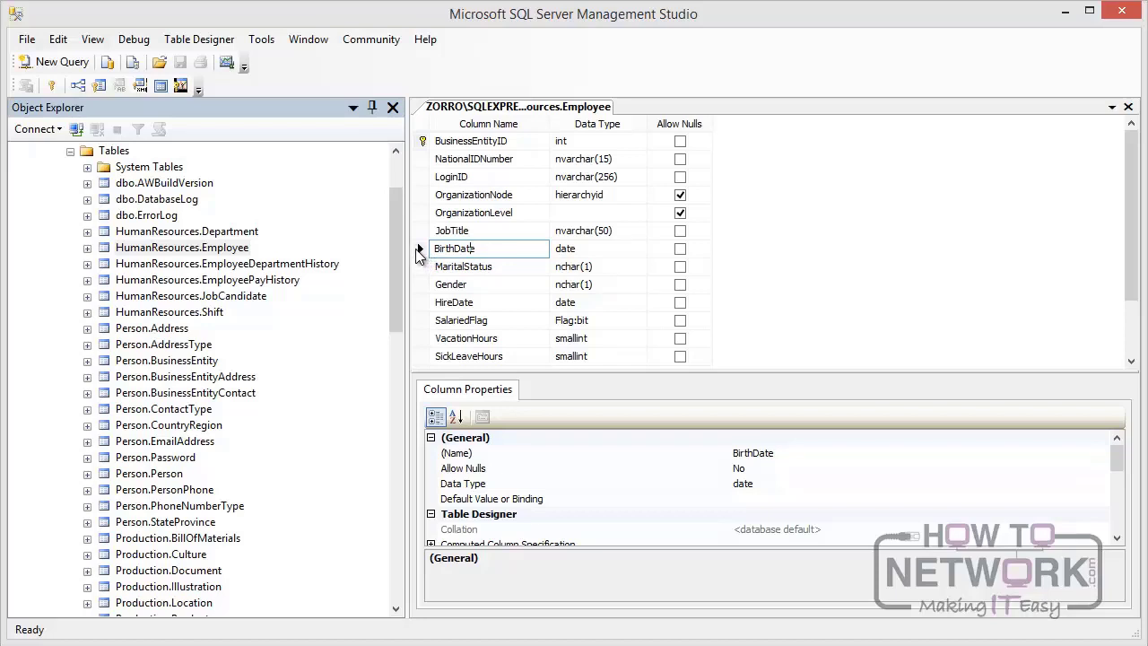
pyautogui.rightClick(419, 250)
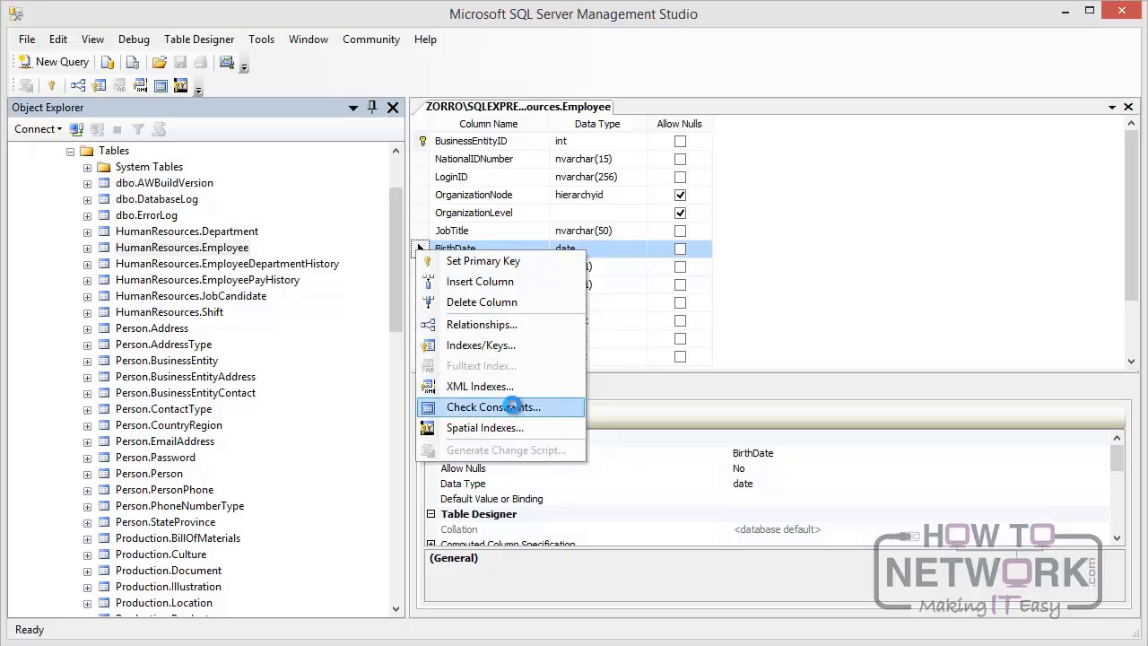
pyautogui.click(512, 408)
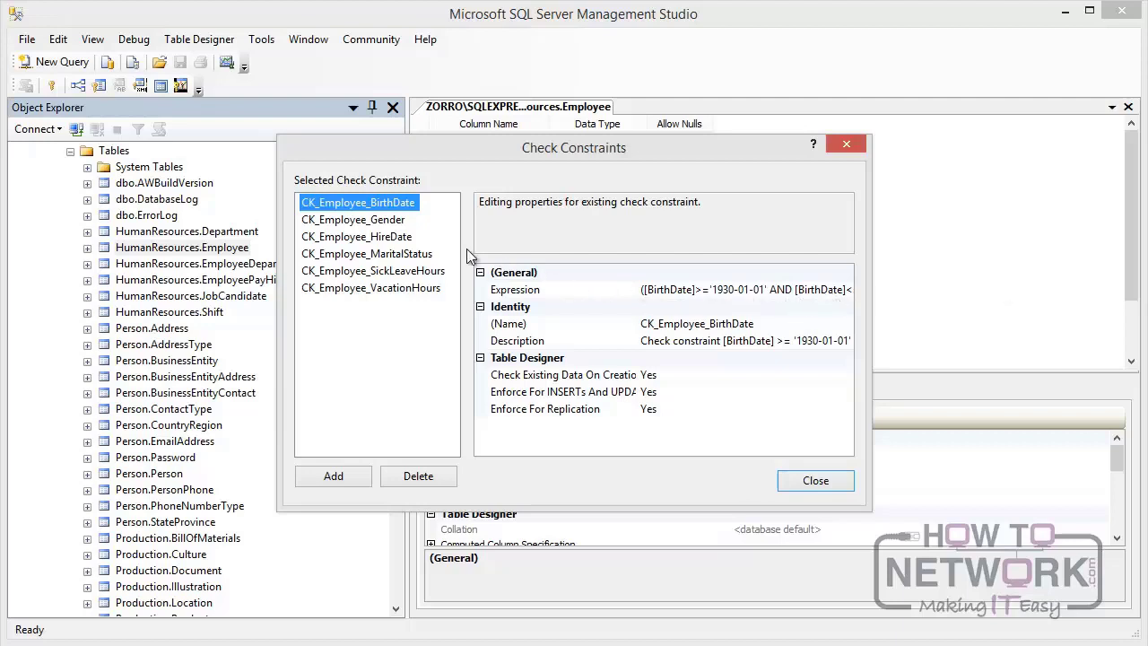
pyautogui.click(380, 224)
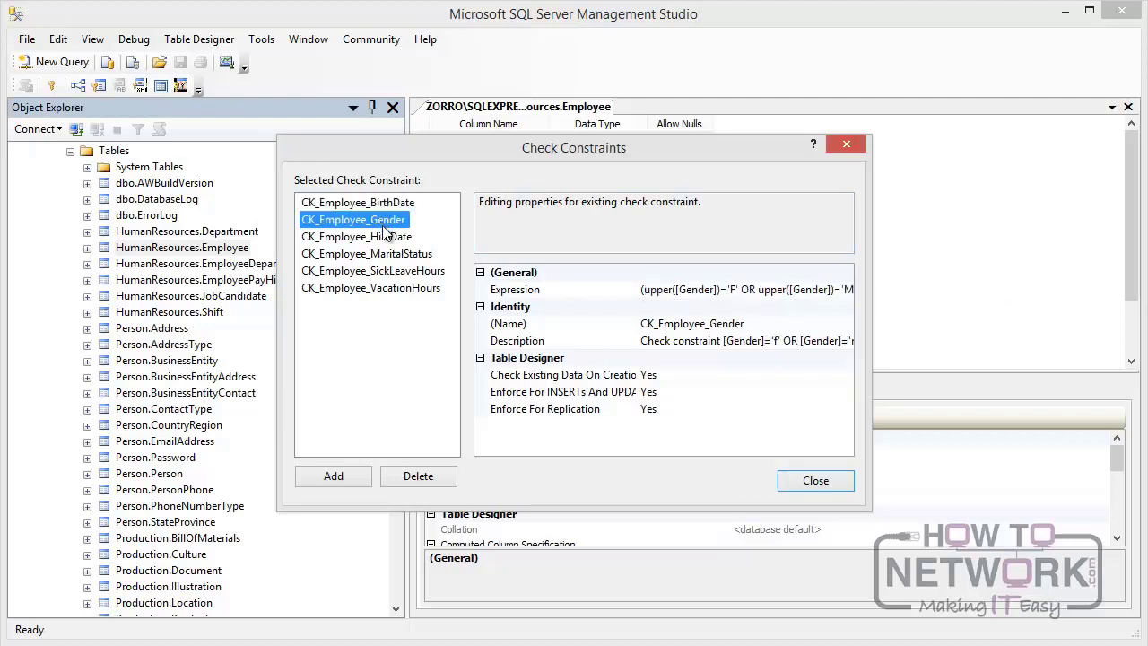
pyautogui.click(386, 239)
pyautogui.click(388, 255)
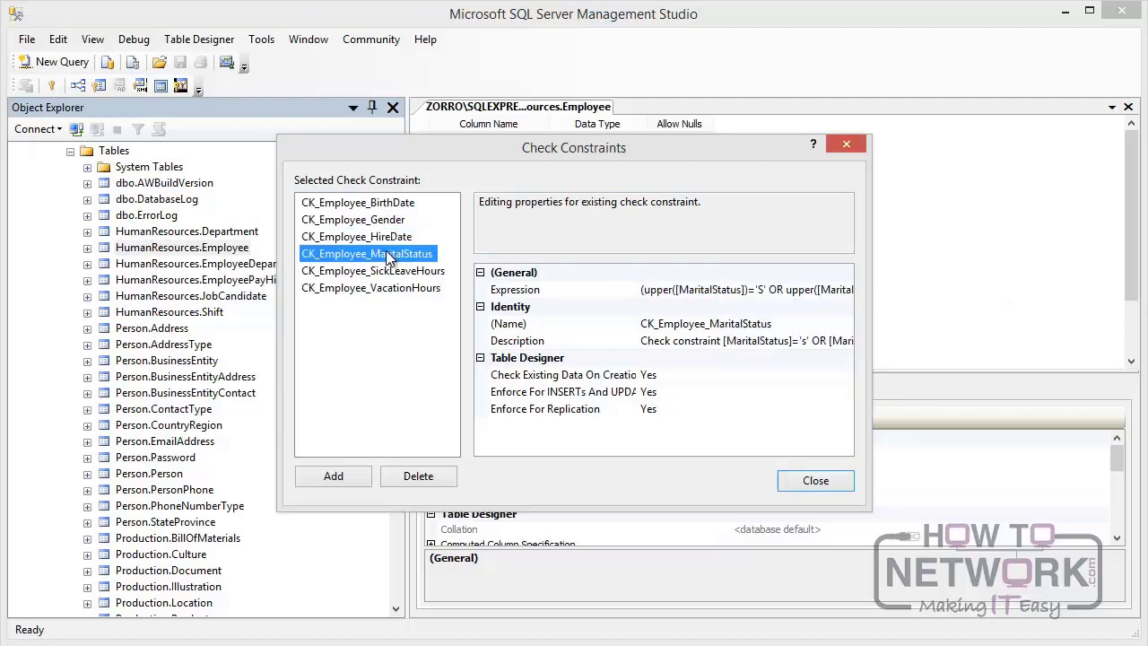
pyautogui.click(388, 271)
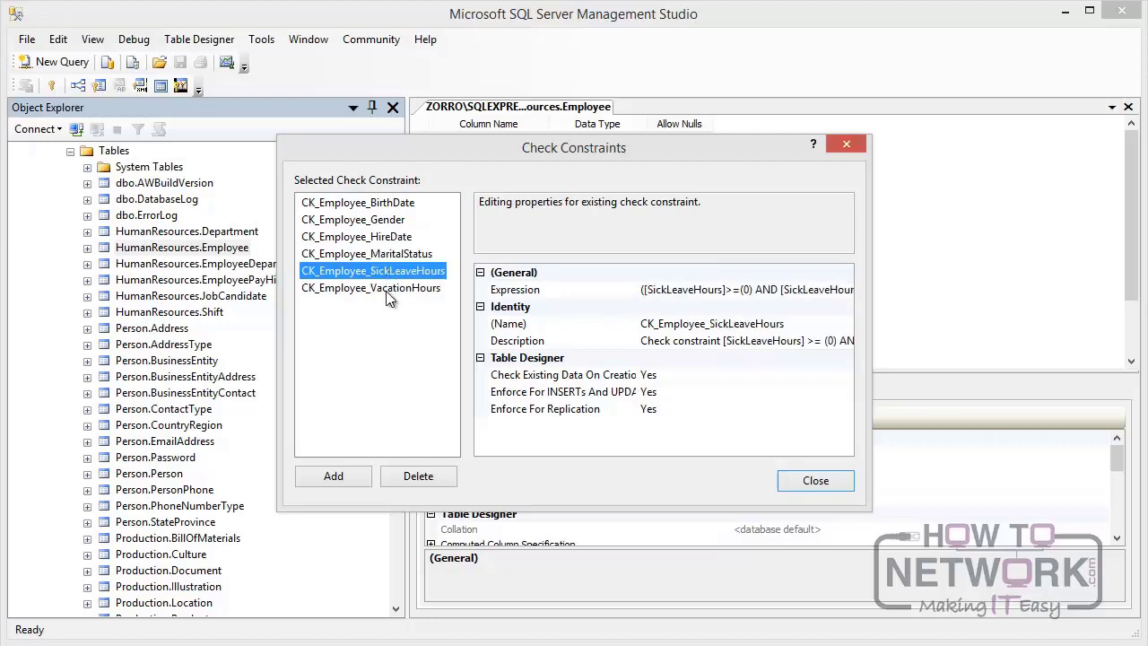
pyautogui.click(387, 289)
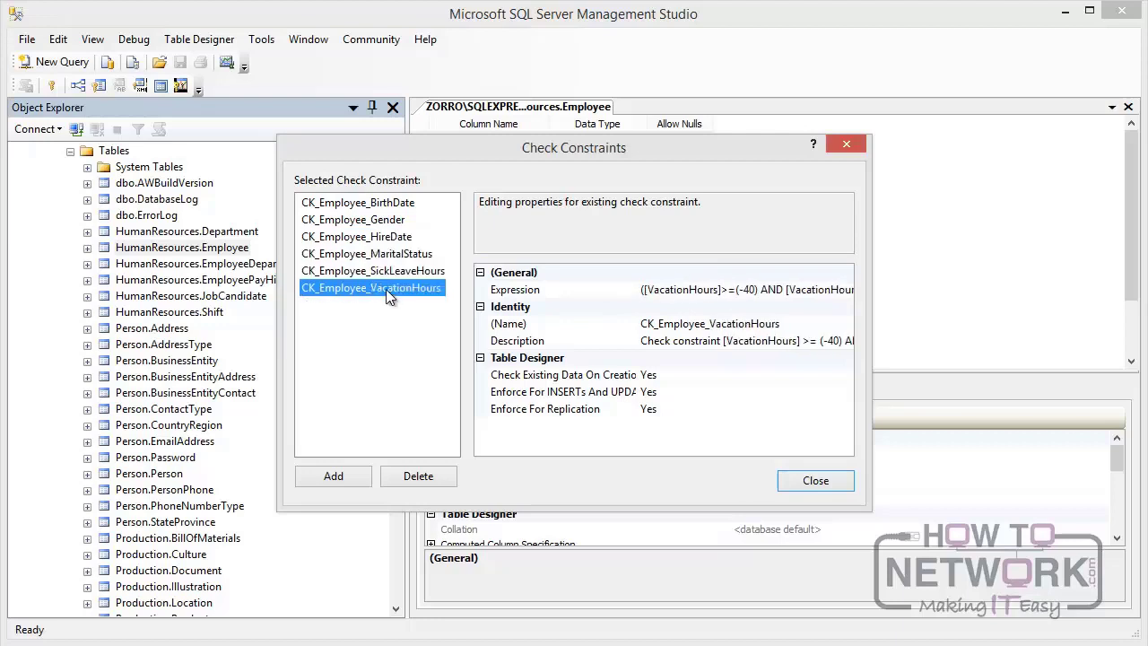
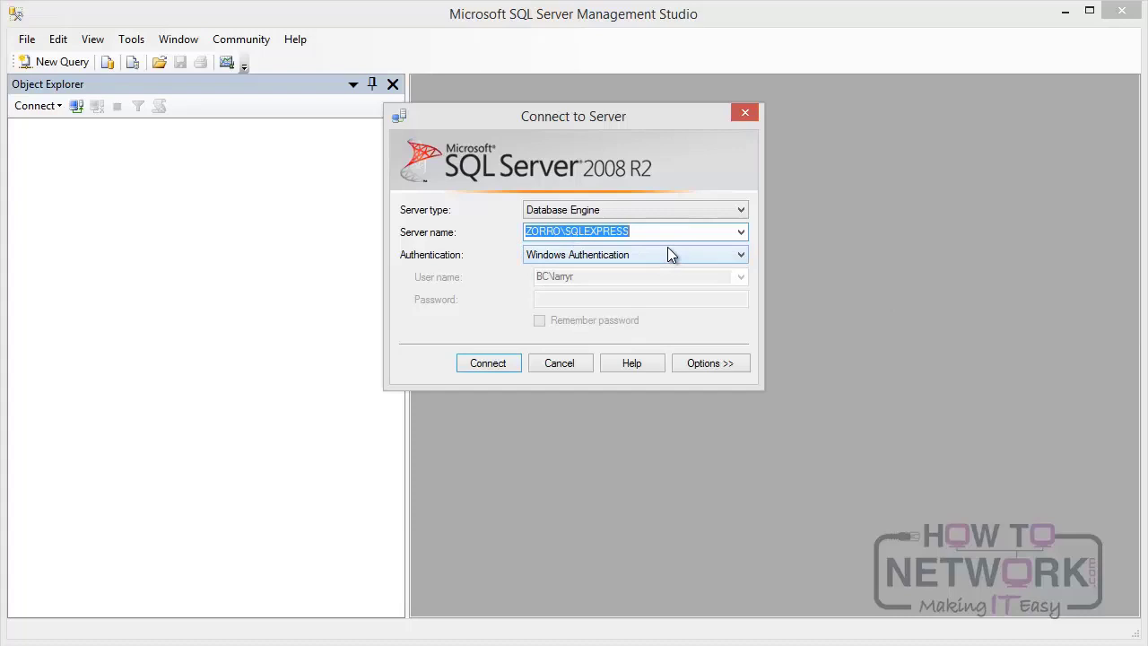
# - Connect to ZORRO\SQLEXPRESS with Windows Authentication and open the Person.Address table of AdventureWorks2008R2 in design view
pyautogui.click(478, 365)
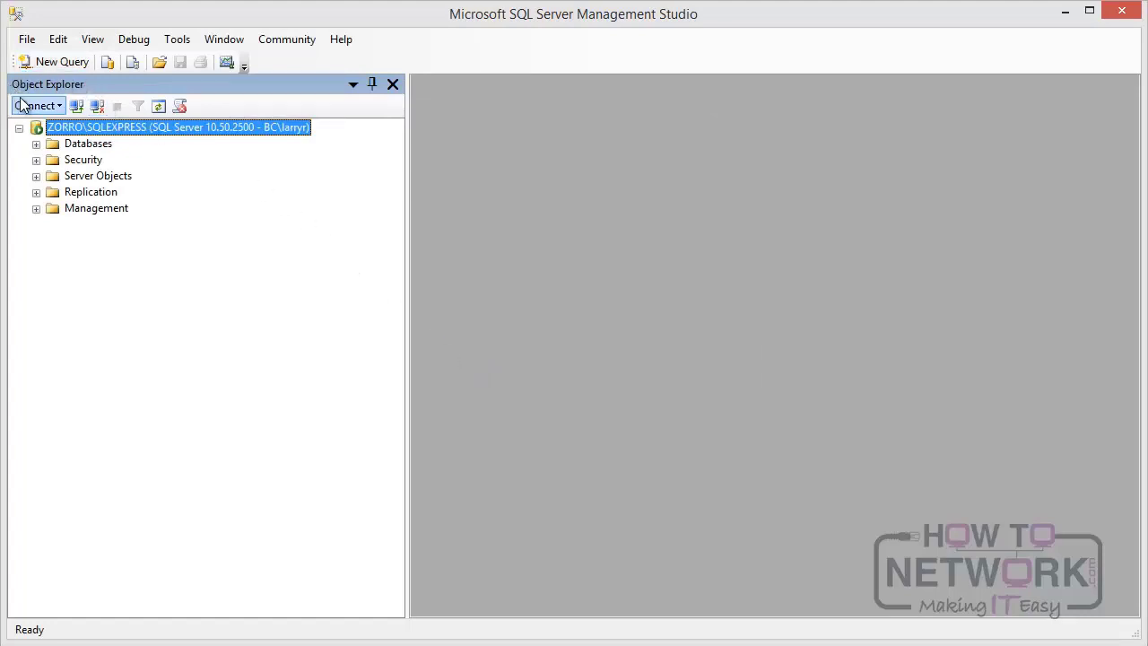
pyautogui.click(35, 145)
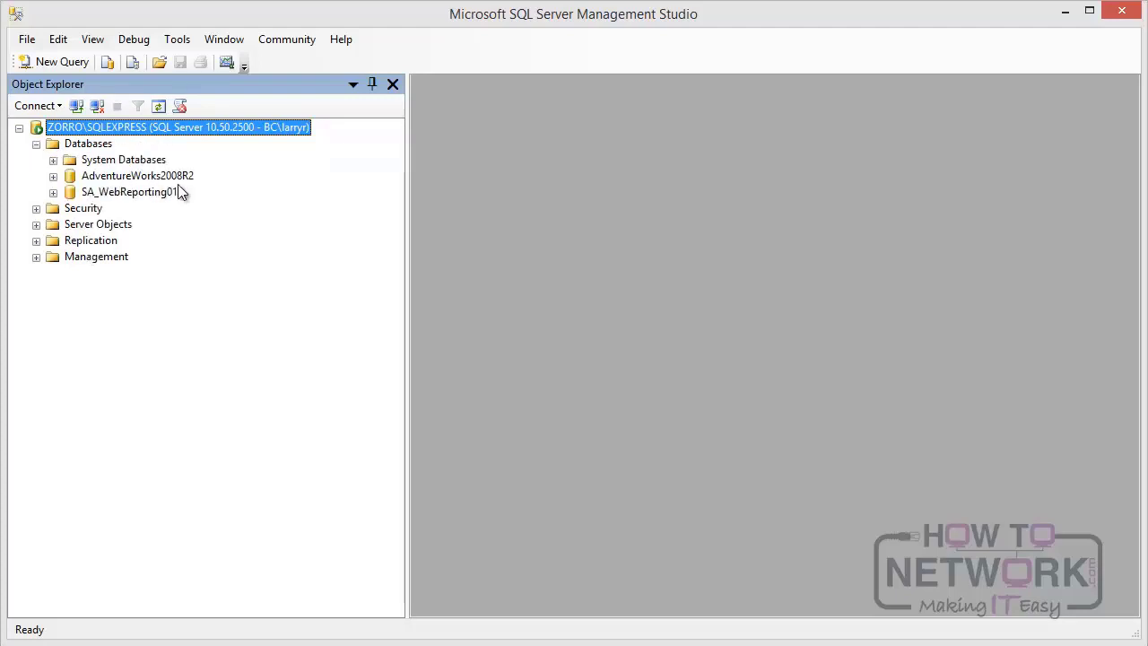
pyautogui.click(53, 177)
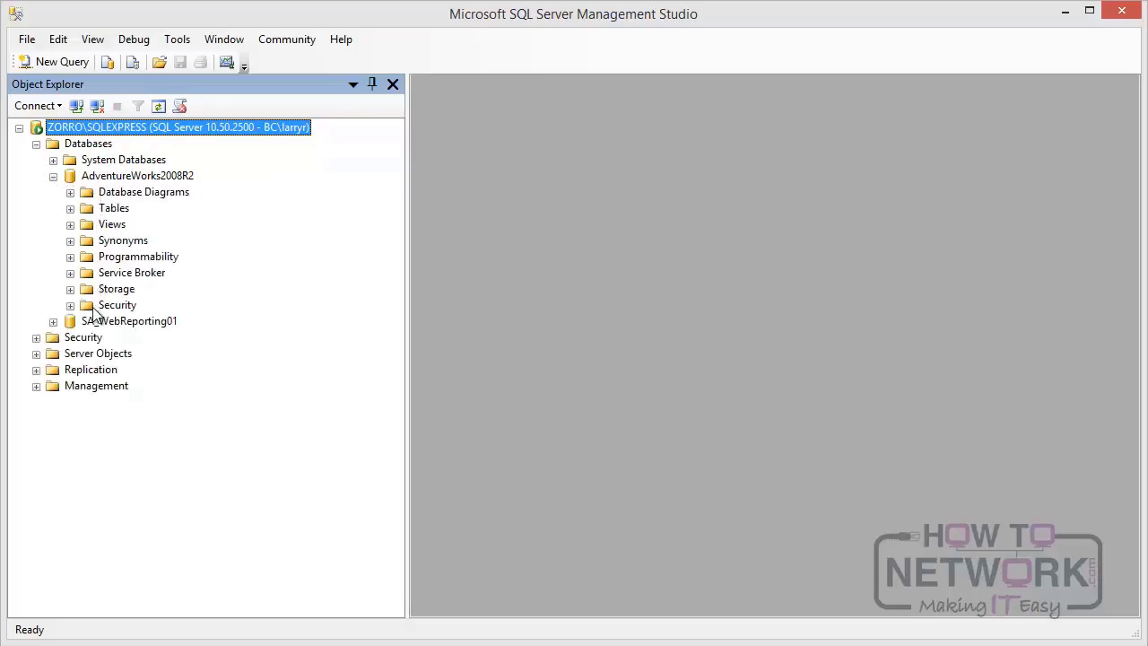
pyautogui.click(70, 208)
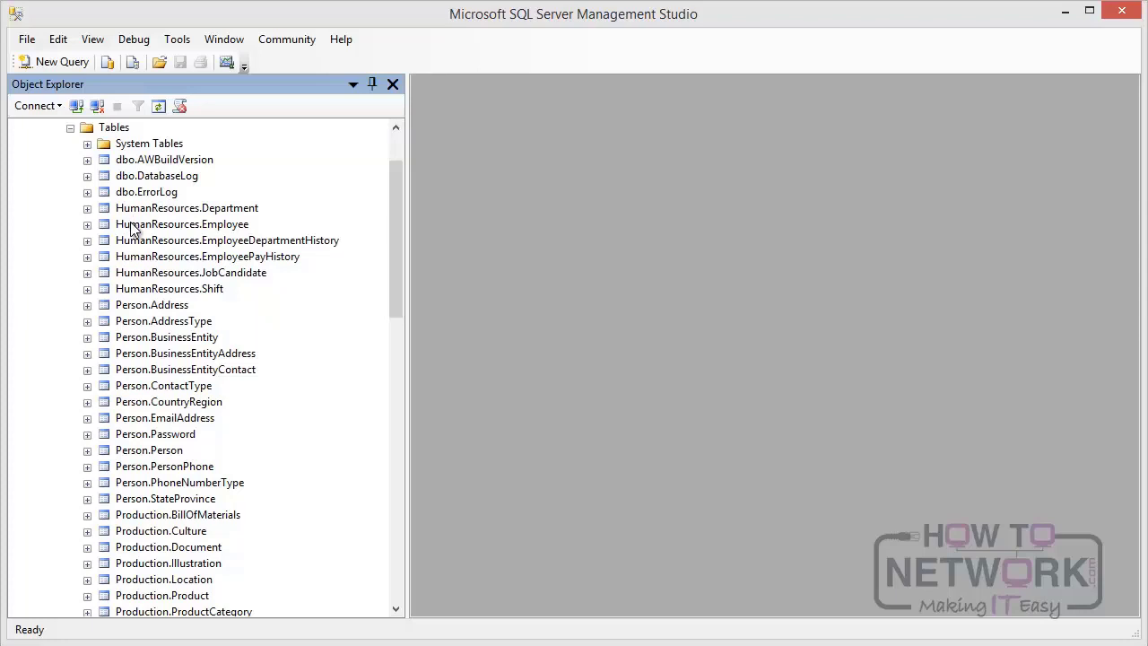
pyautogui.rightClick(160, 307)
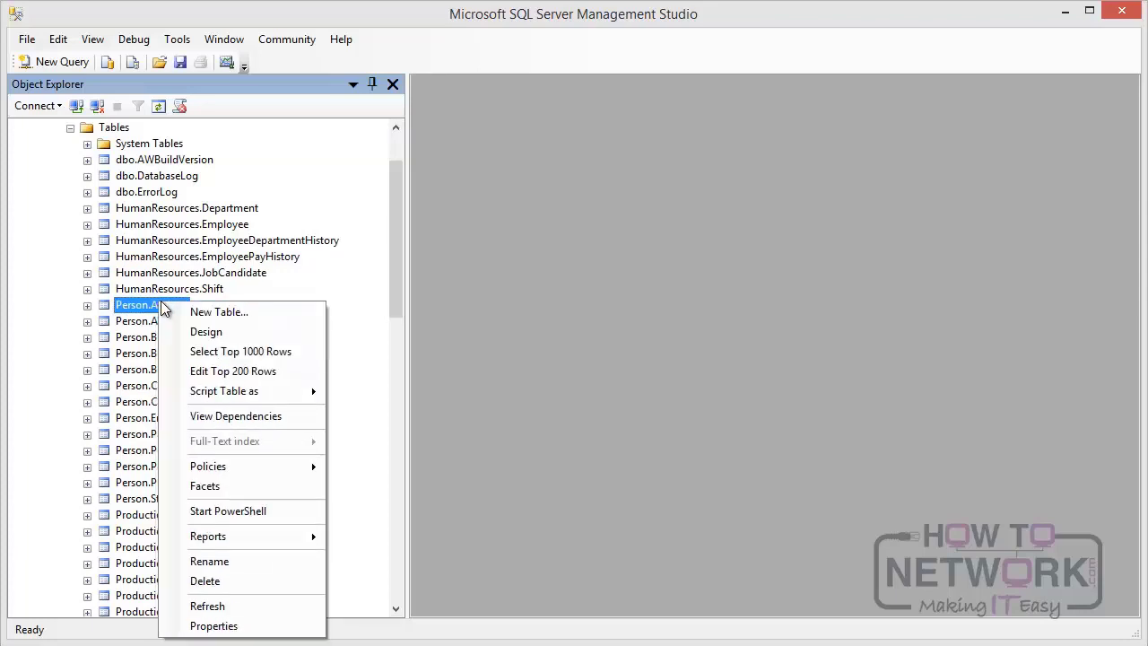
pyautogui.click(199, 332)
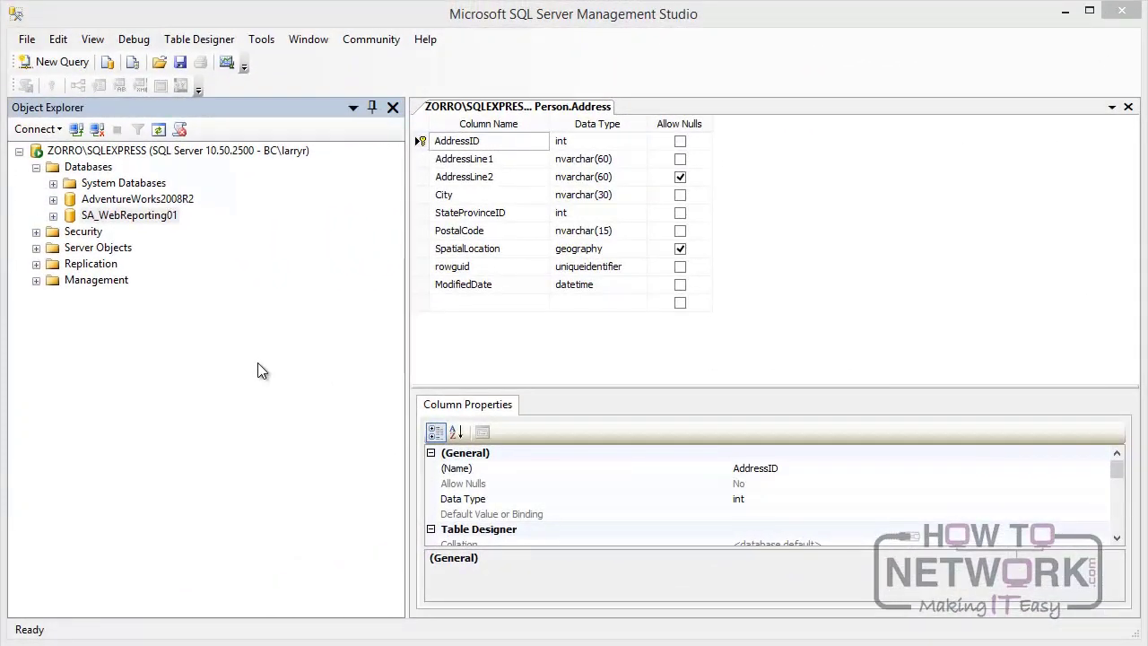
# - Create a new database named TestDB with the default owner and file settings
pyautogui.click(56, 169)
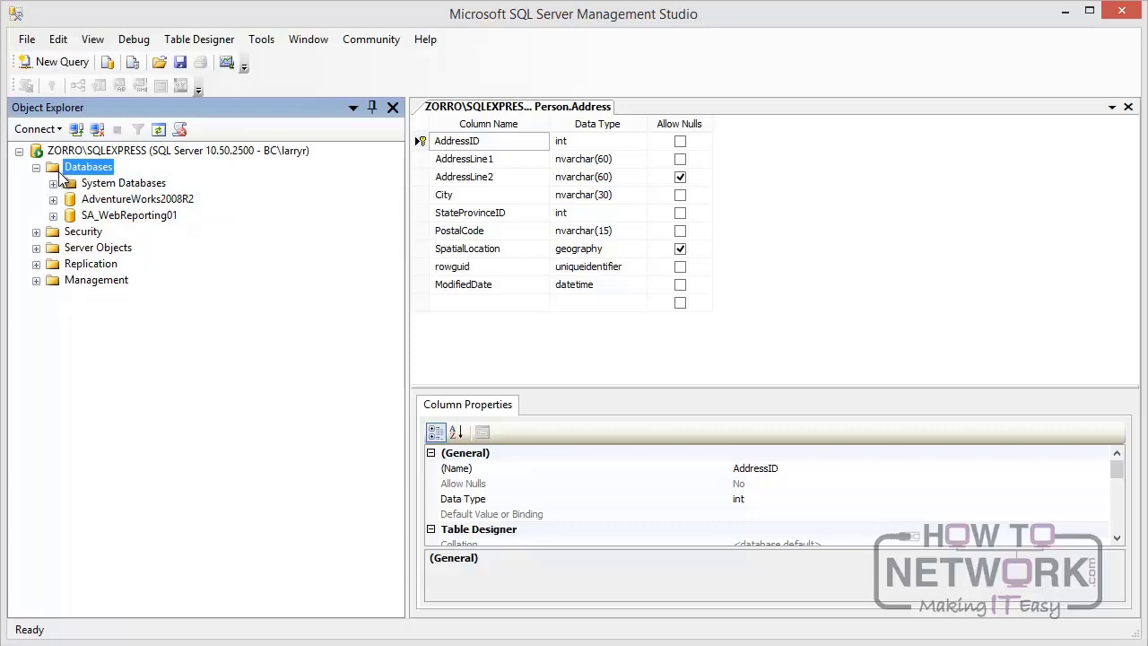
pyautogui.rightClick(53, 171)
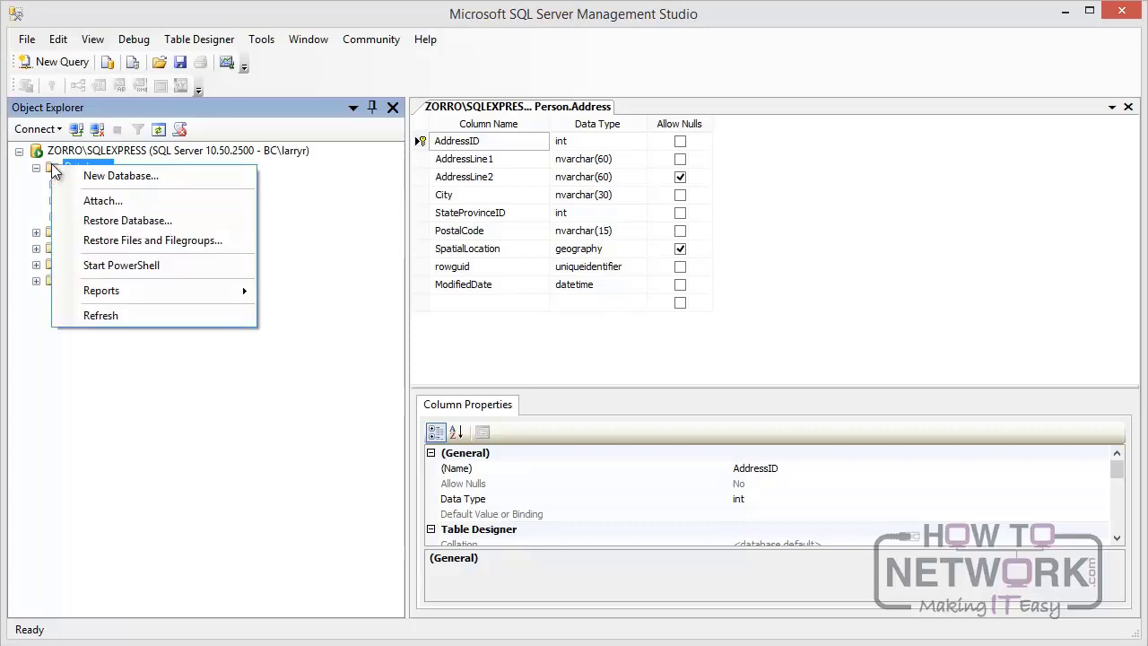
pyautogui.click(135, 177)
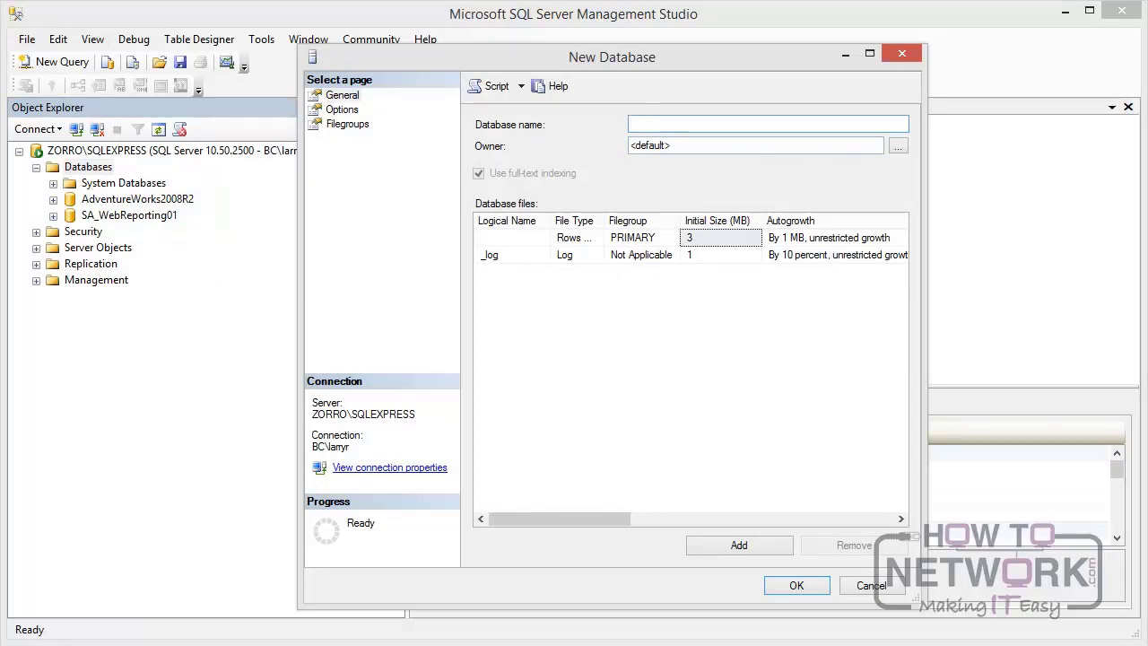
pyautogui.write('TestDB')
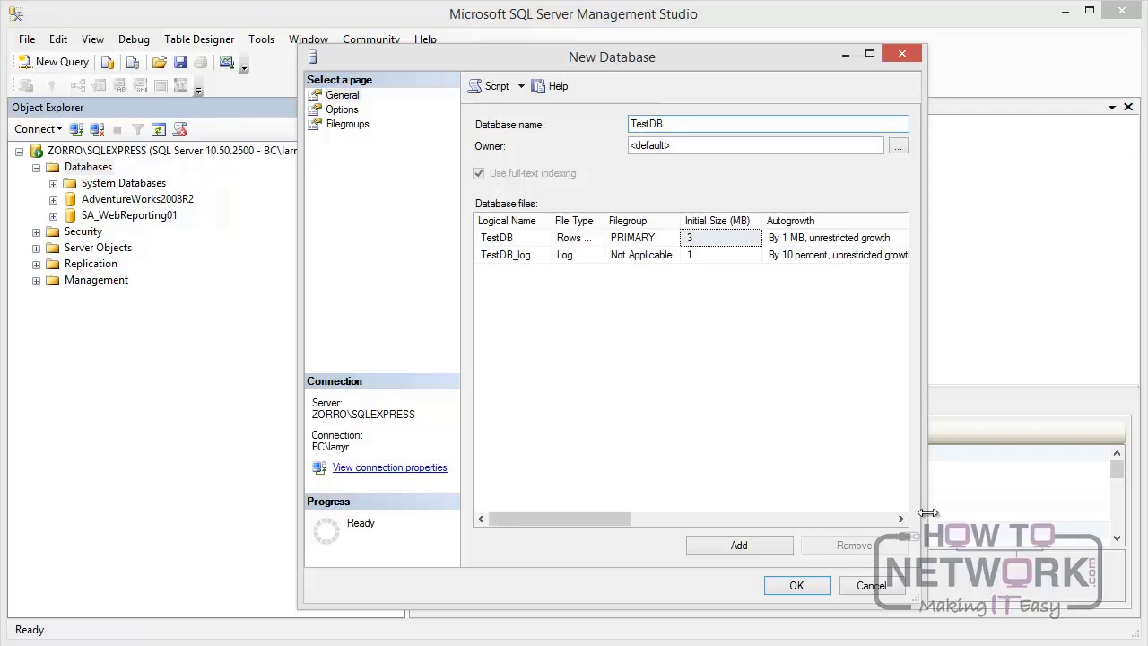
pyautogui.click(796, 585)
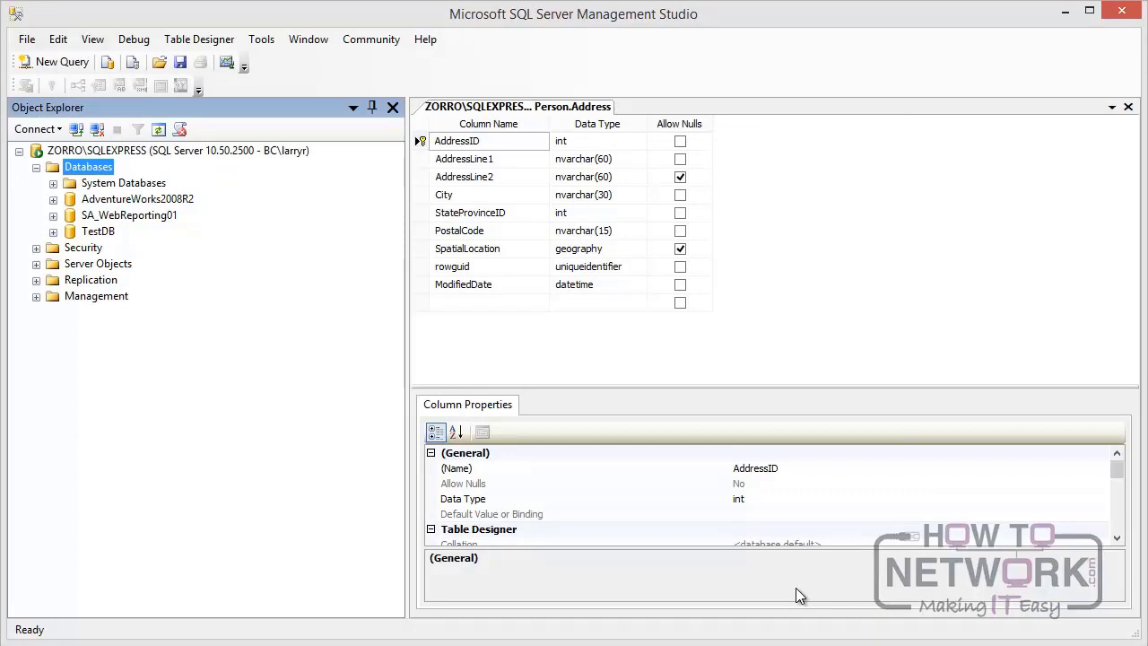
# - Expand the TestDB database and its Tables folder to inspect their contents
pyautogui.click(53, 232)
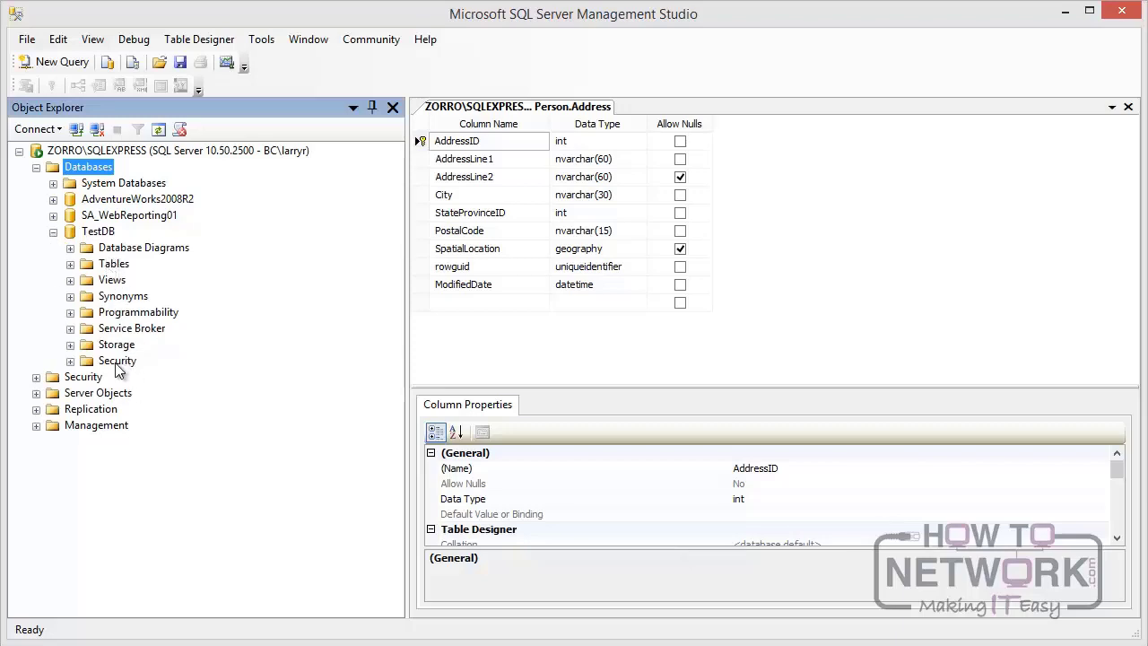
pyautogui.click(70, 263)
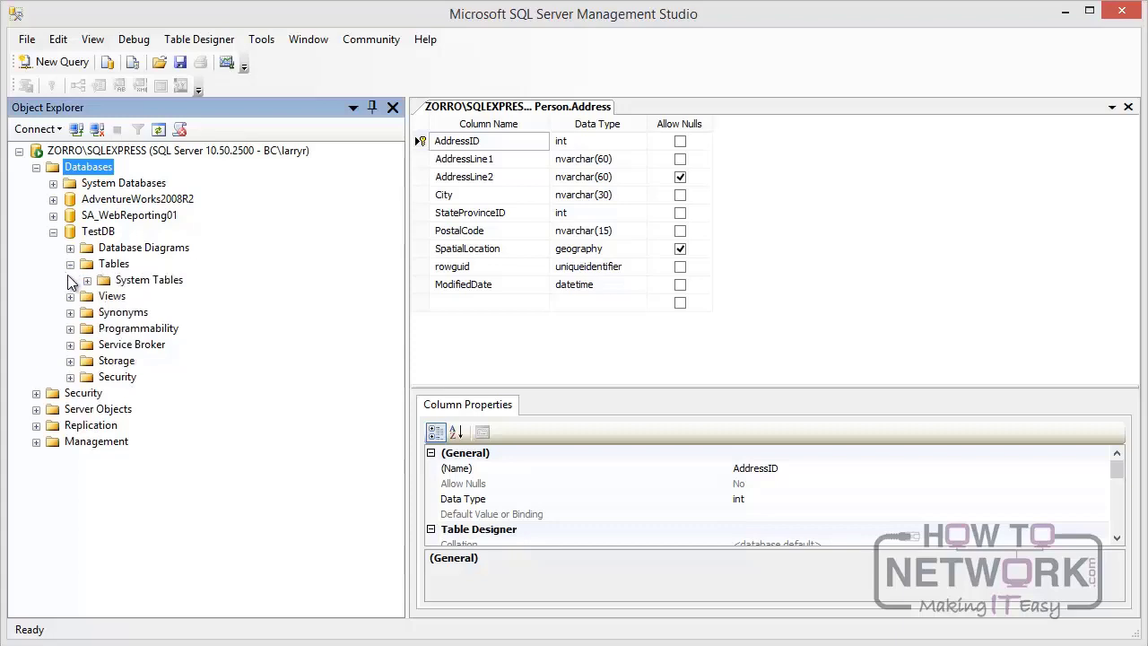
pyautogui.click(90, 268)
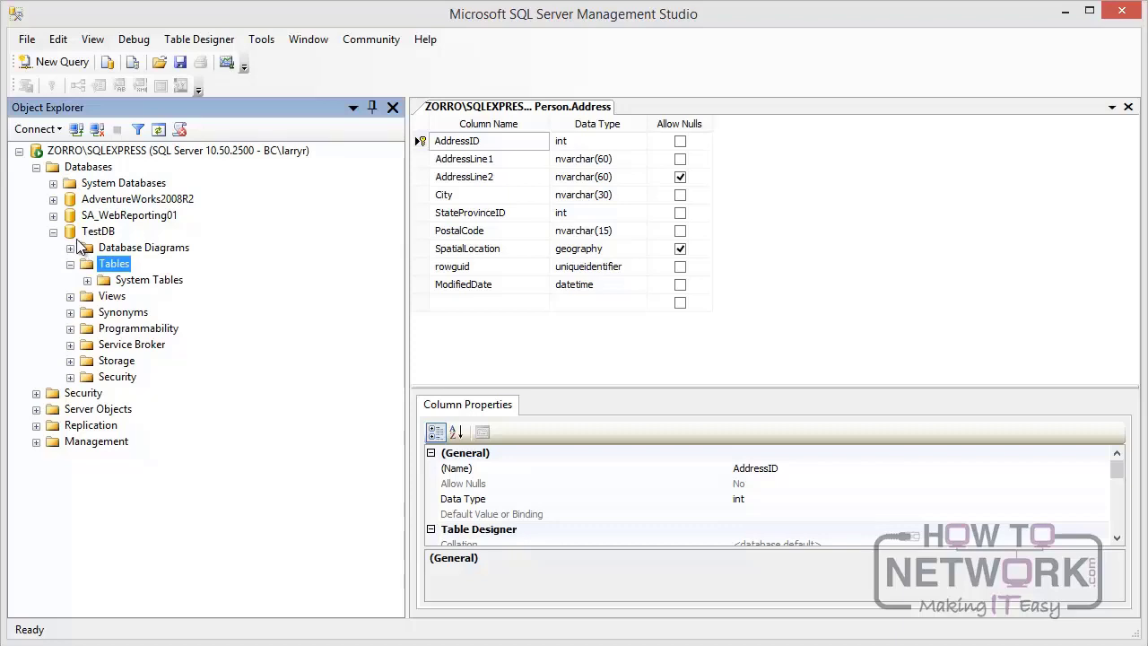
# - Delete the TestDB database together with its backup and restore history information
pyautogui.click(70, 230)
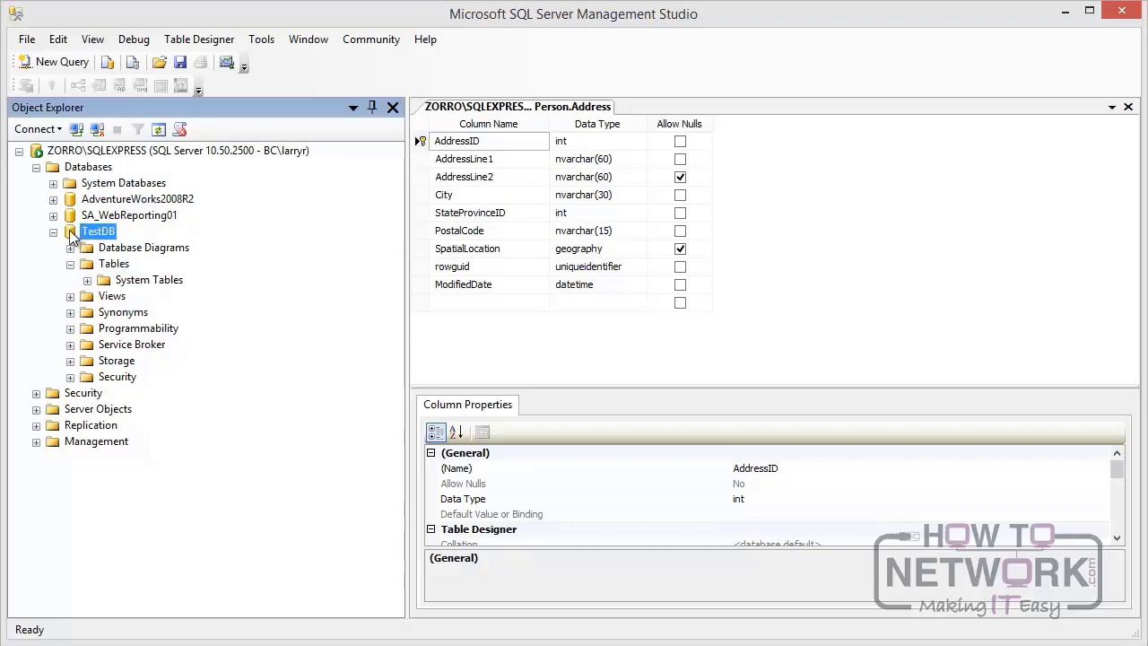
pyautogui.rightClick(69, 229)
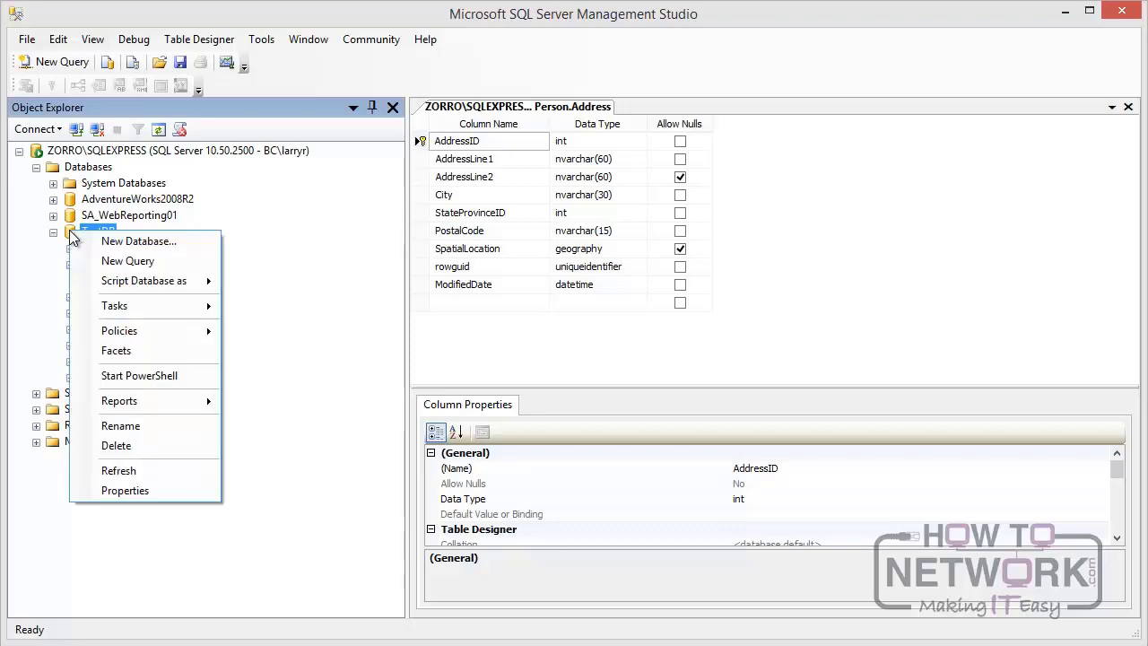
pyautogui.click(132, 445)
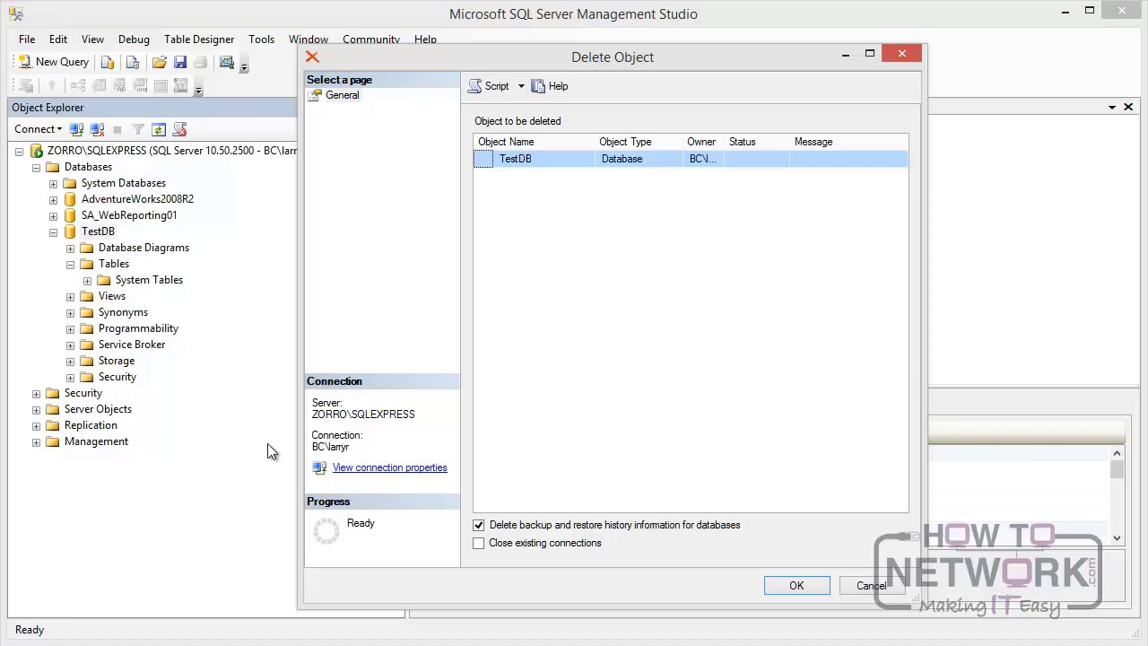
pyautogui.click(798, 587)
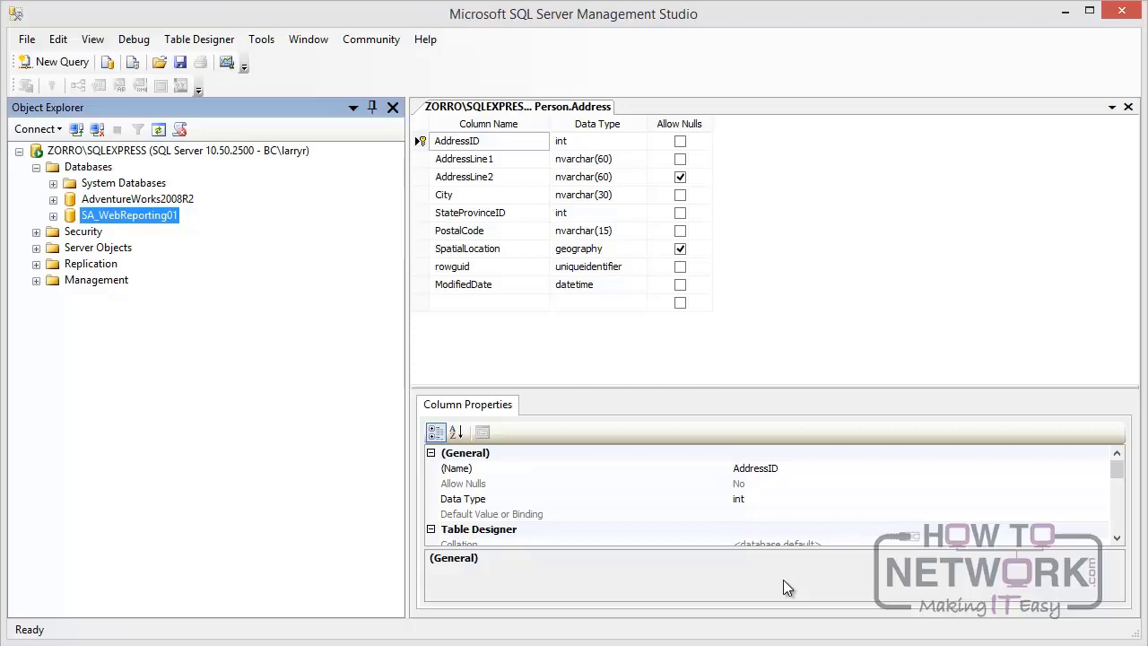
# - Create a new database named PartsDB with the default owner and file settings
pyautogui.click(54, 170)
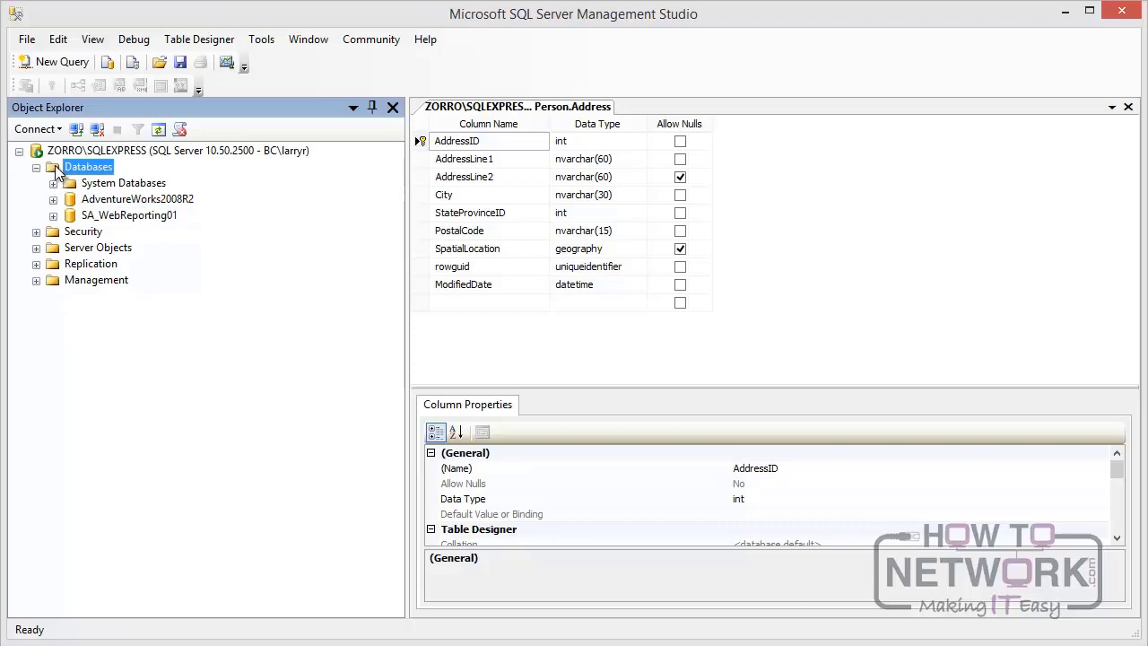
pyautogui.rightClick(55, 171)
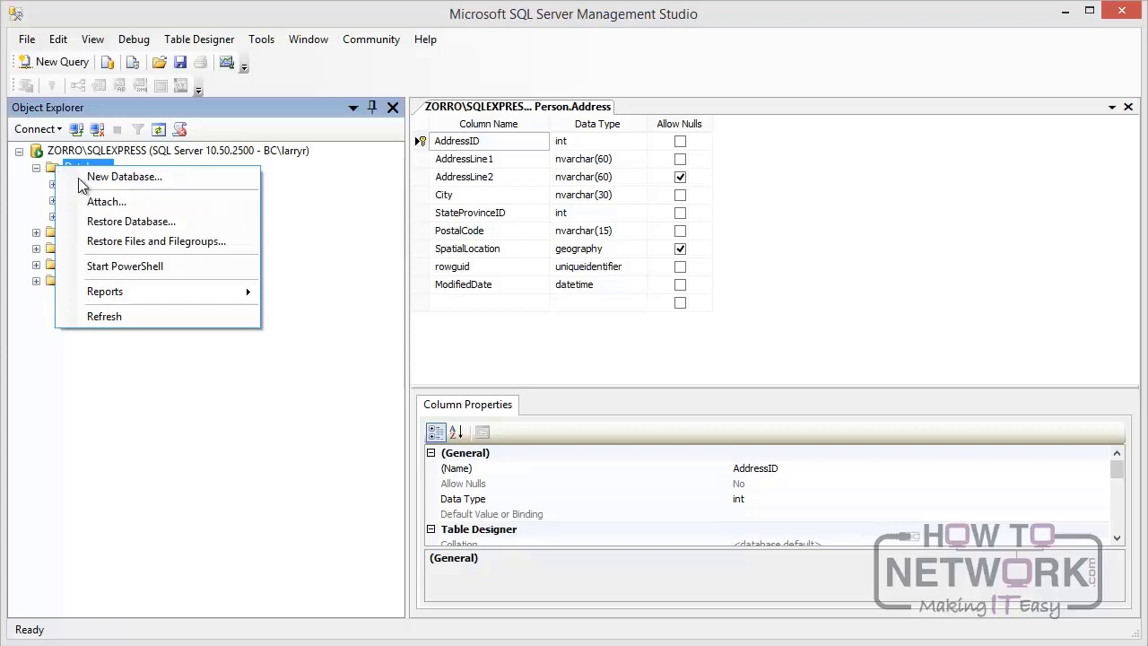
pyautogui.click(141, 173)
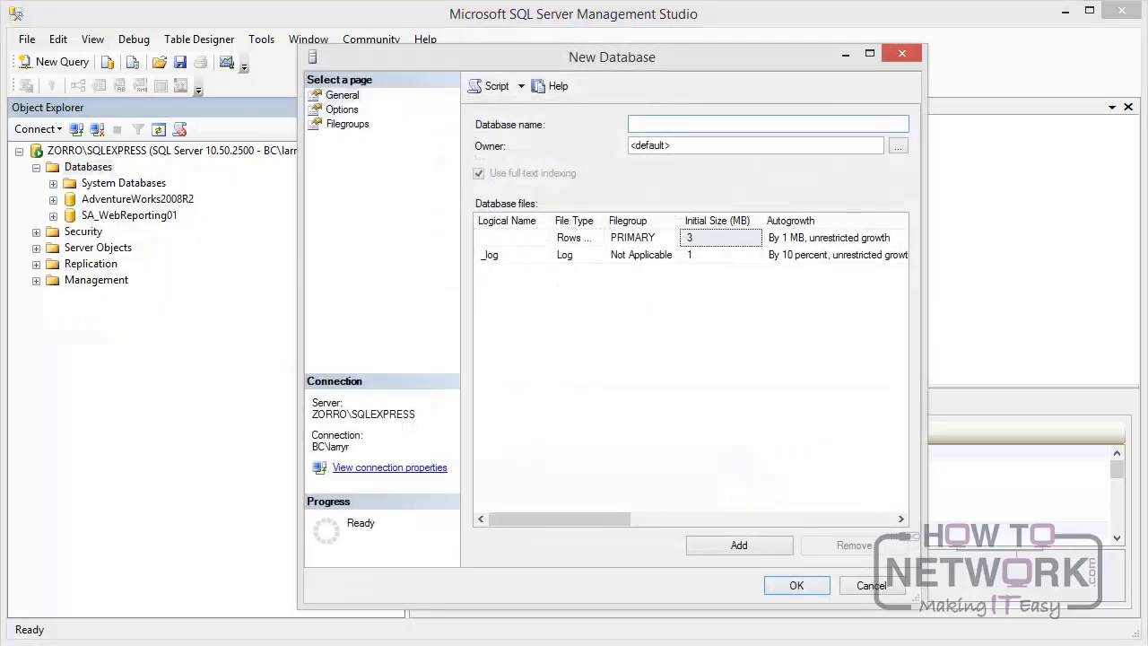
pyautogui.write('Part')
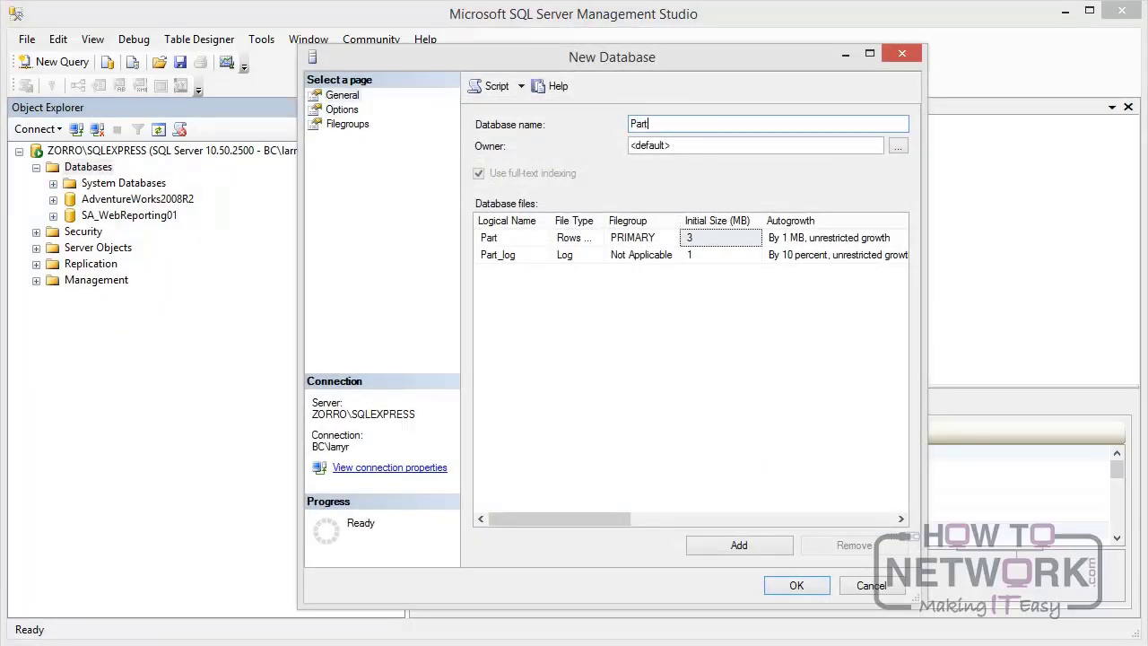
pyautogui.write('sDB')
pyautogui.click(802, 586)
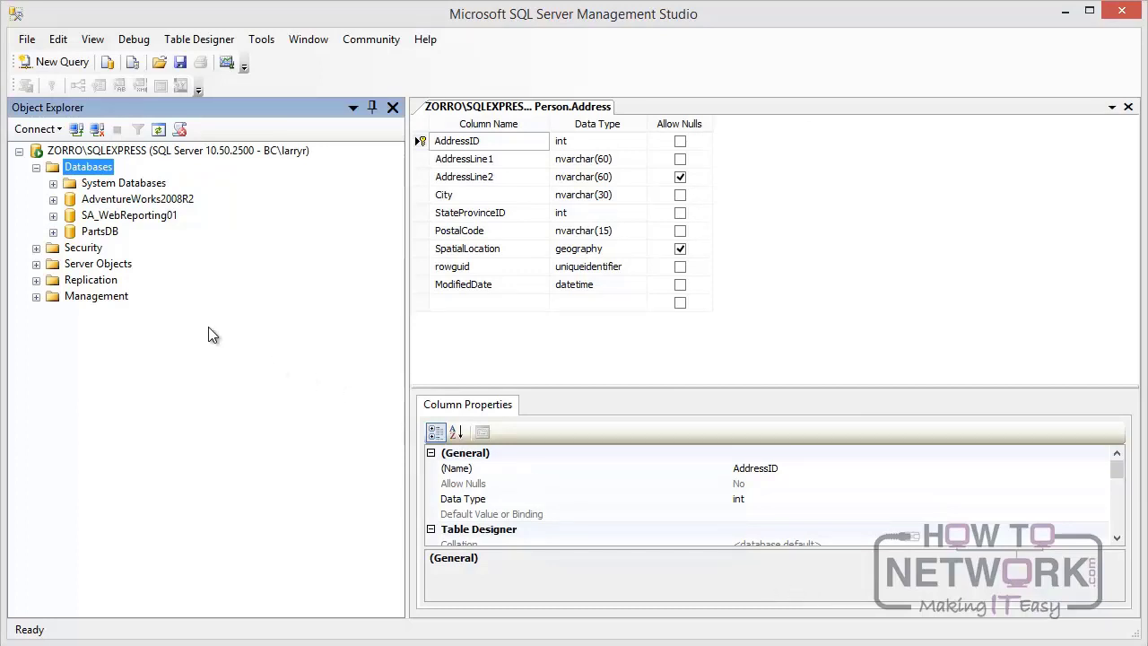
pyautogui.click(86, 232)
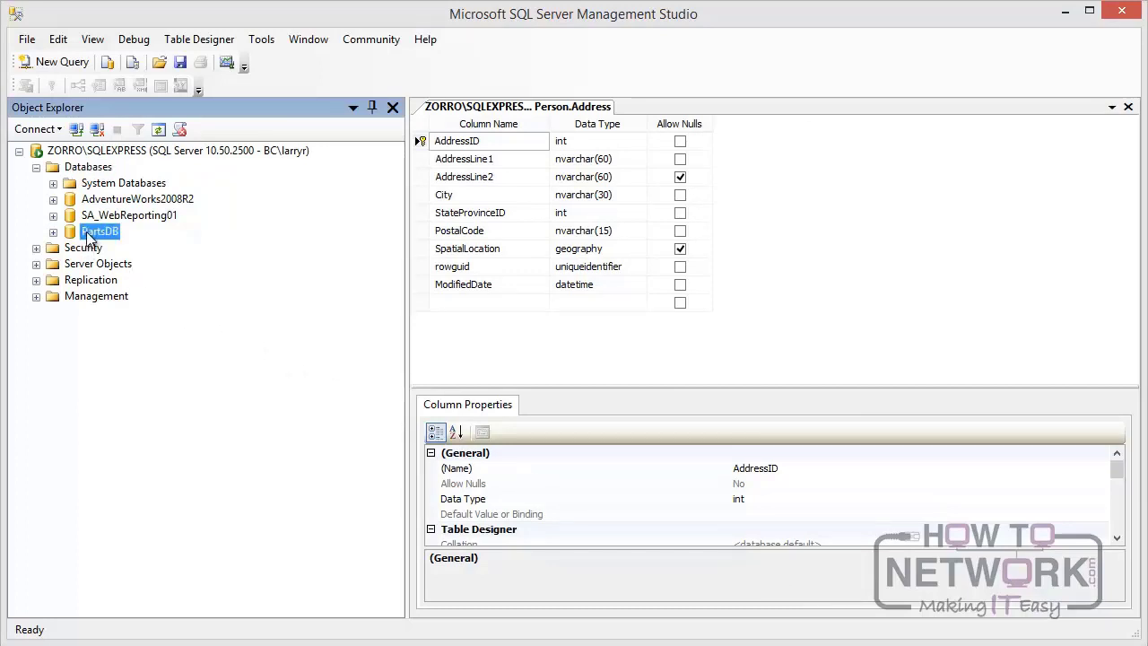
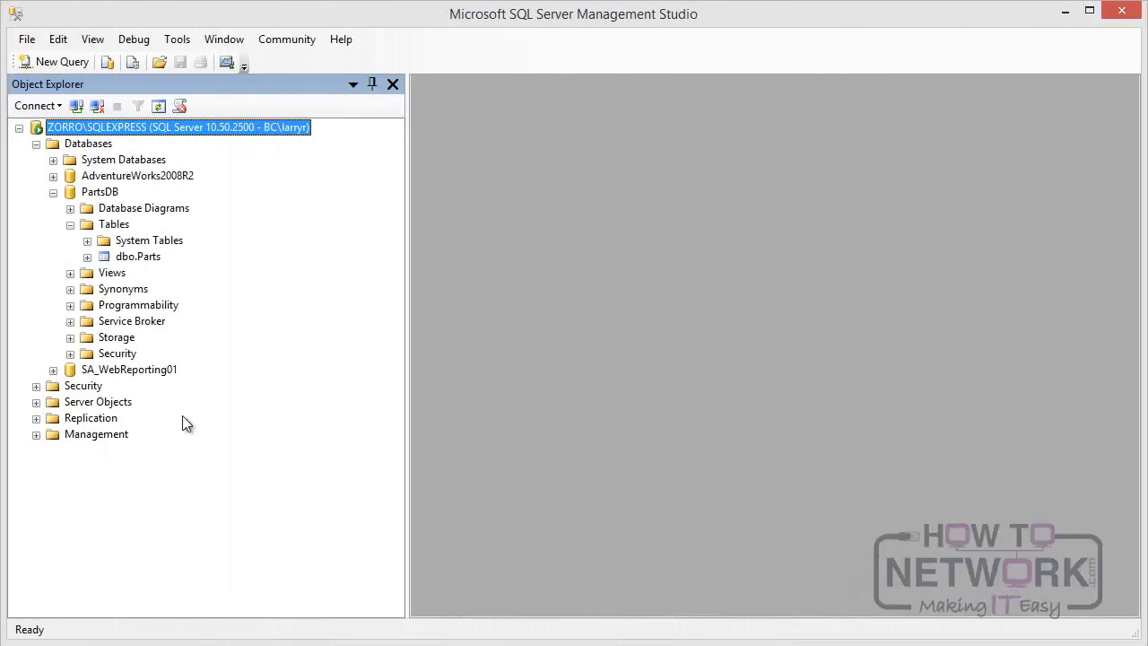
# - Delete the dbo.Parts table from the PartsDB database
pyautogui.rightClick(106, 258)
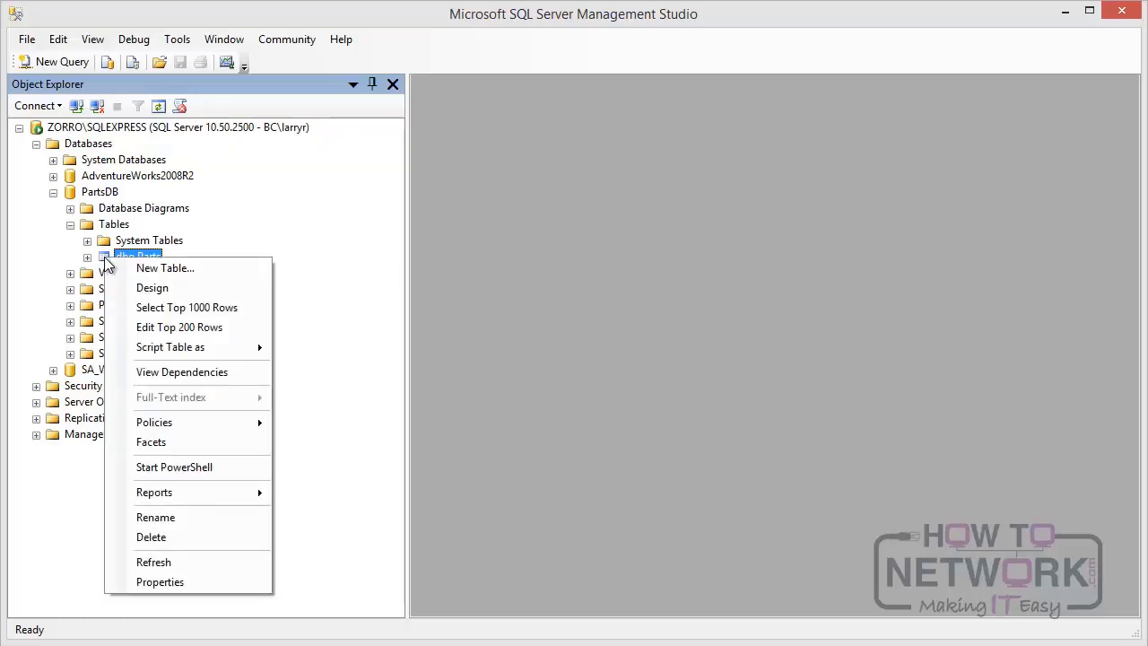
pyautogui.click(169, 538)
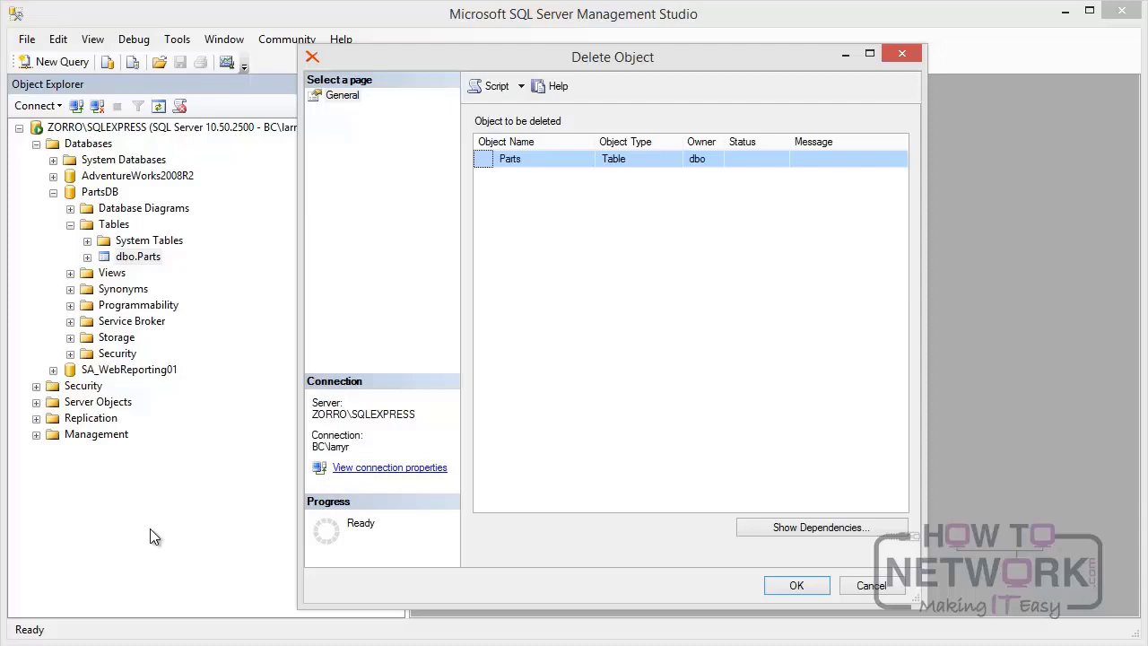
pyautogui.click(802, 583)
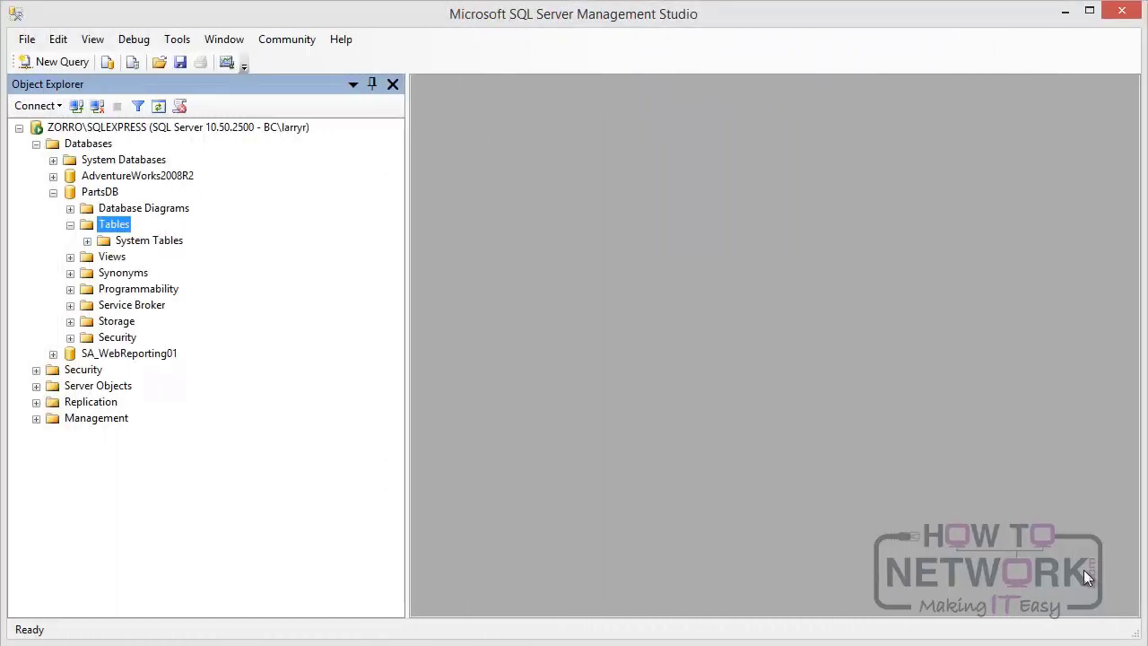
# - Start a new table in PartsDB with a PartID column of type char(5) that does not allow nulls
pyautogui.rightClick(115, 226)
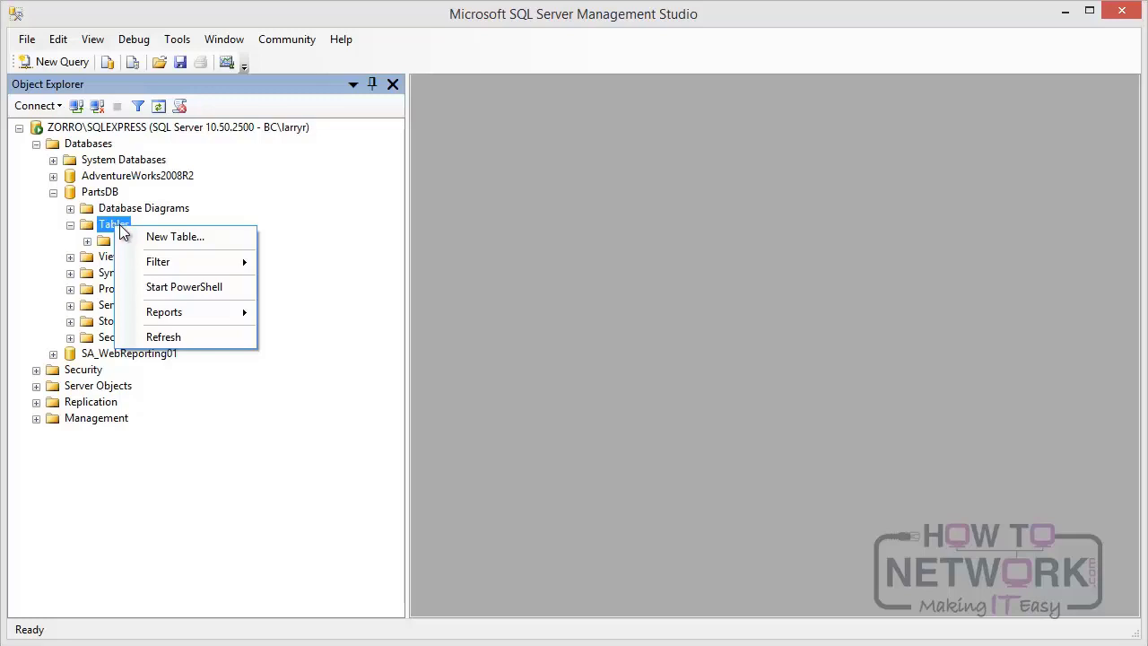
pyautogui.click(173, 236)
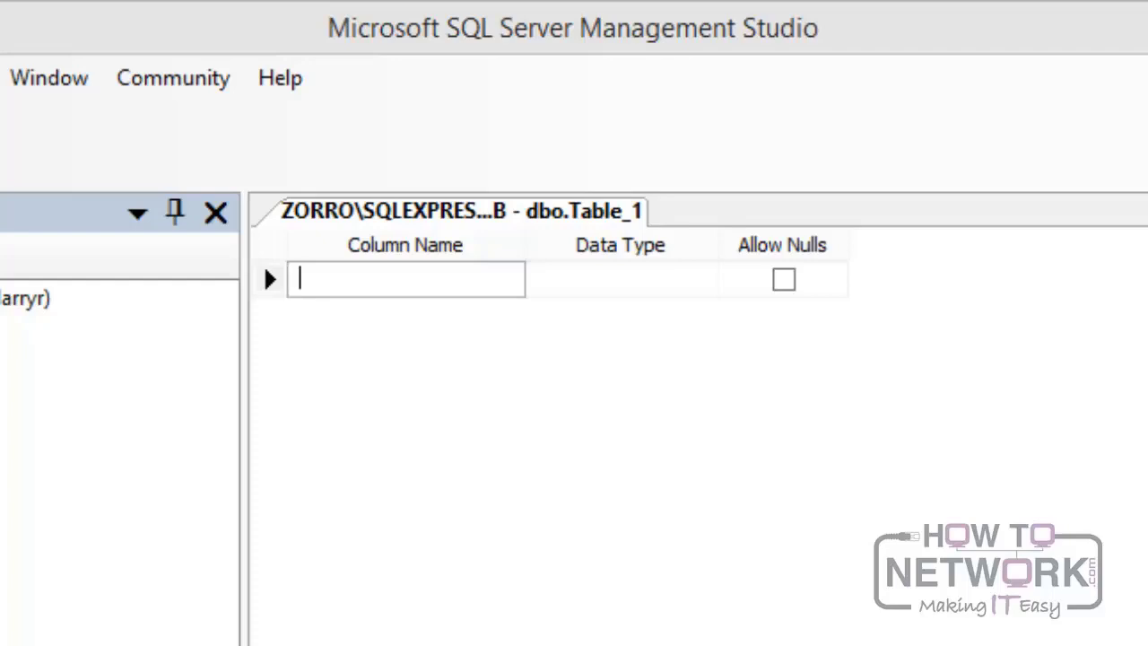
pyautogui.write('Part')
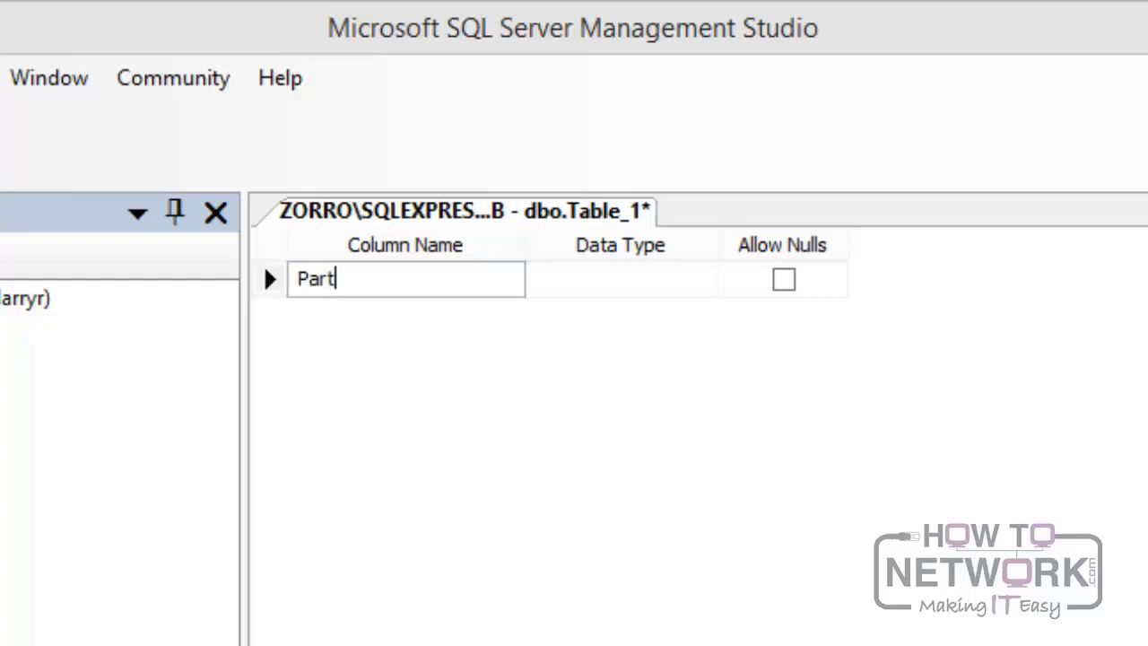
pyautogui.write('ID')
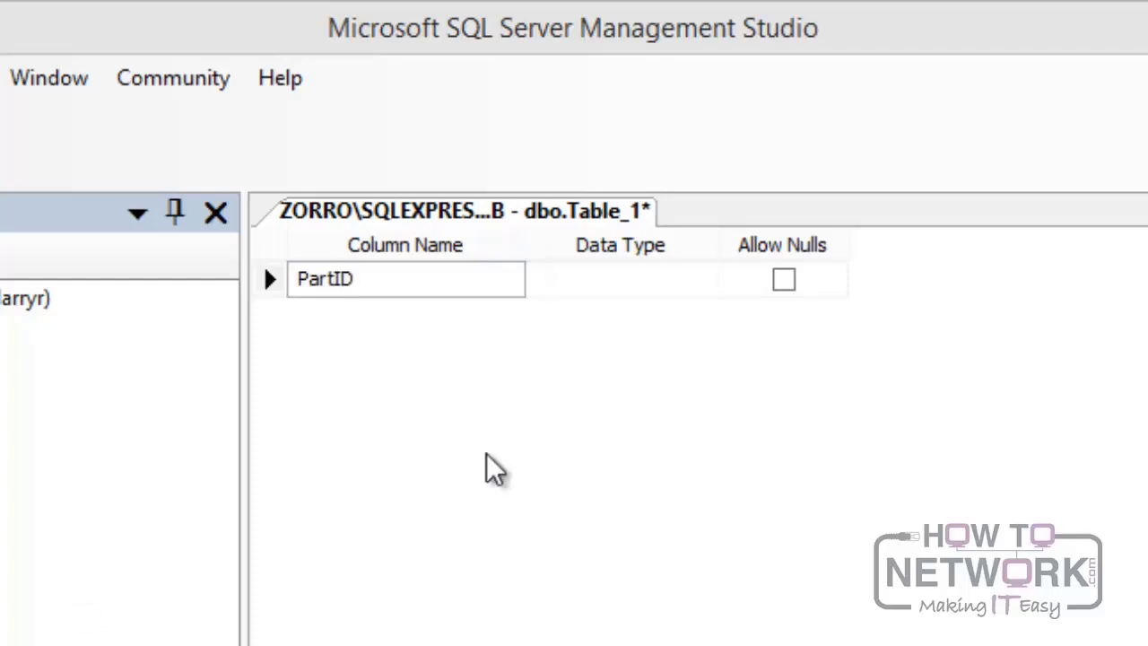
pyautogui.click(554, 285)
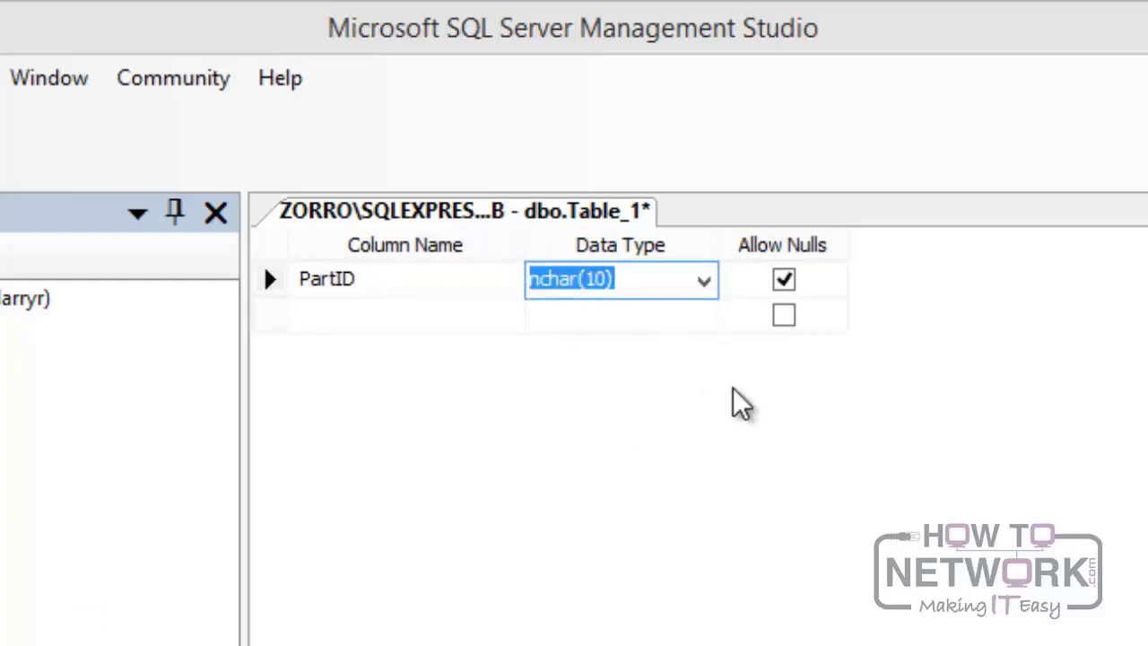
pyautogui.click(558, 287)
pyautogui.press('Home')
pyautogui.press('Delete')
pyautogui.press('BackSpace')
pyautogui.press('BackSpace')
pyautogui.write('5')
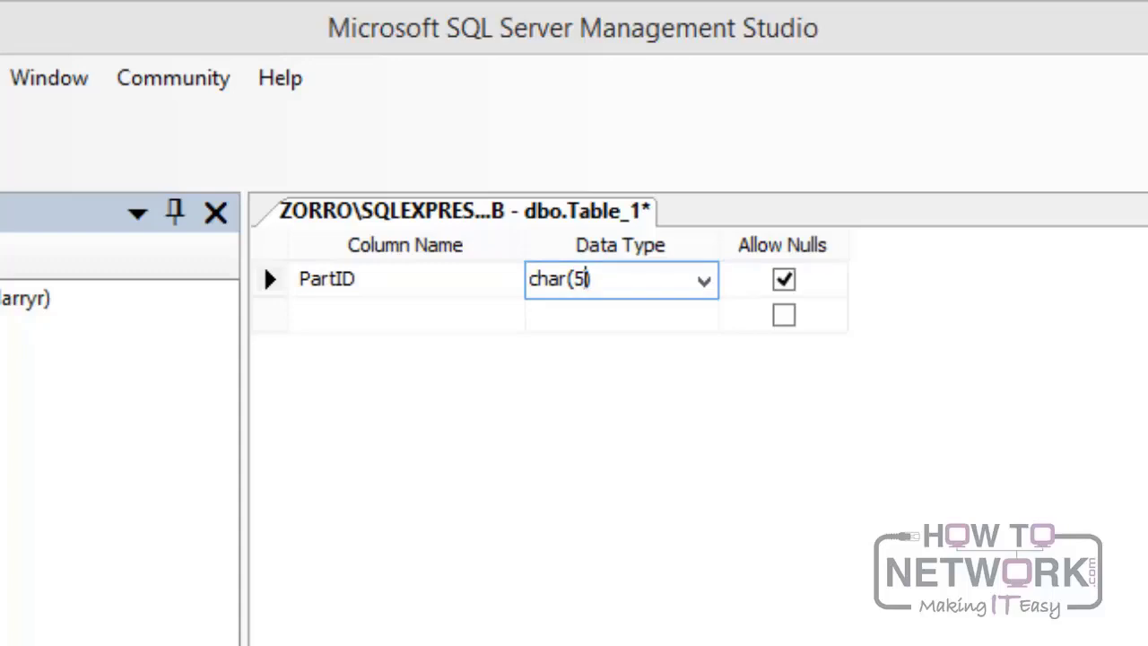
pyautogui.click(784, 282)
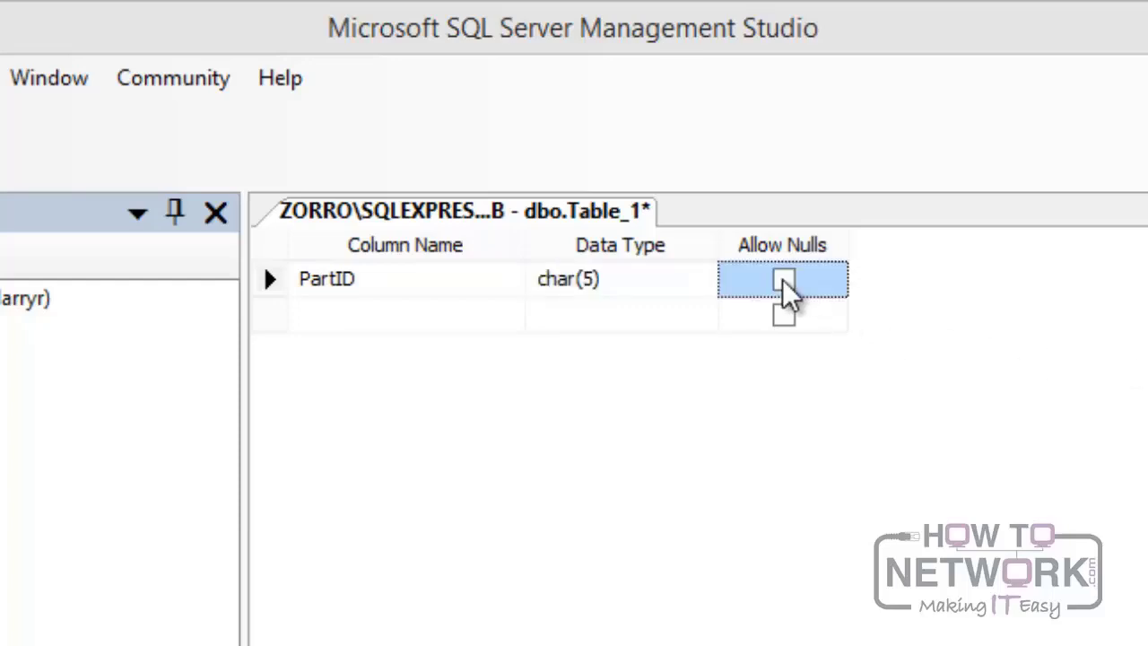
# - Add a Category column of type char(20) to the new table, leaving nulls allowed
pyautogui.click(319, 319)
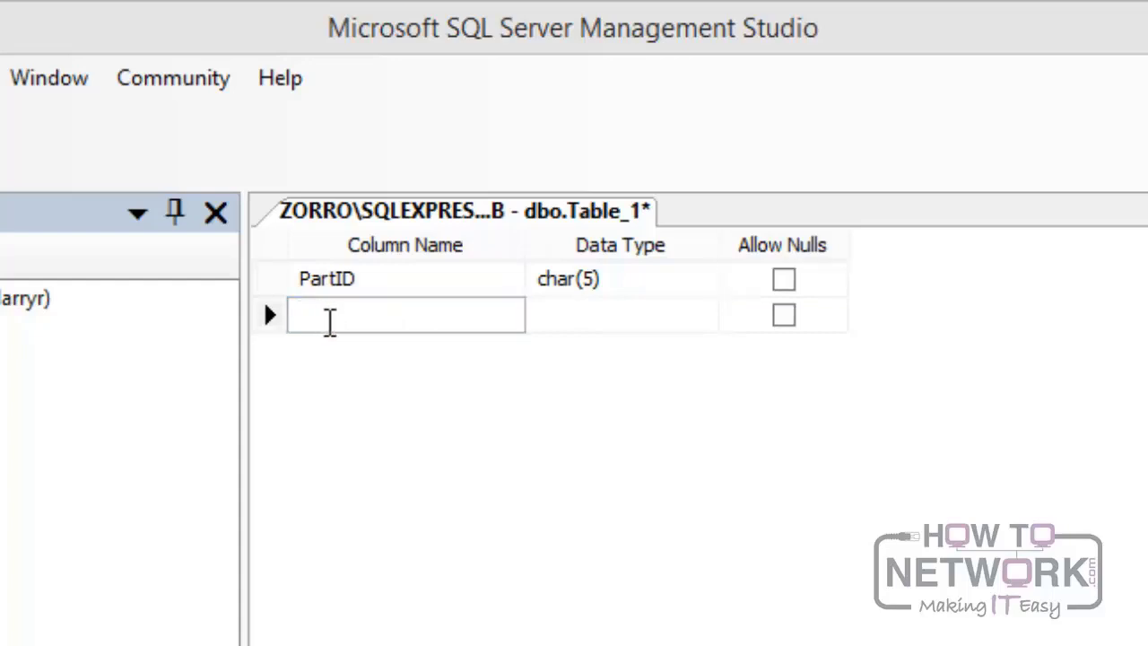
pyautogui.write('Category')
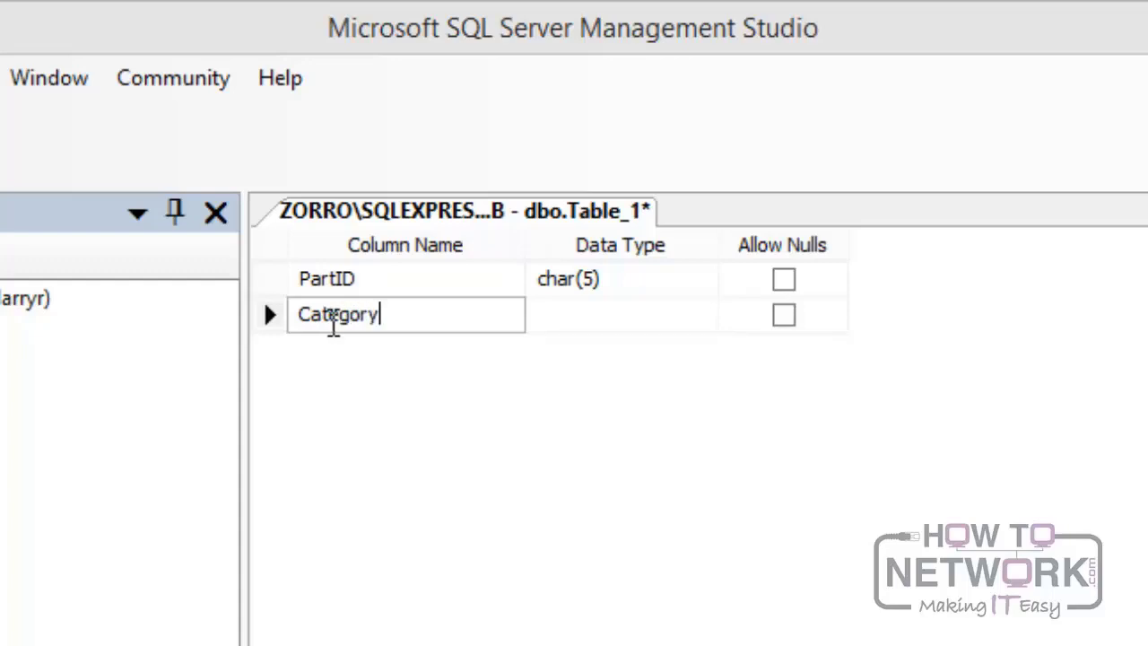
pyautogui.click(544, 314)
pyautogui.click(544, 314)
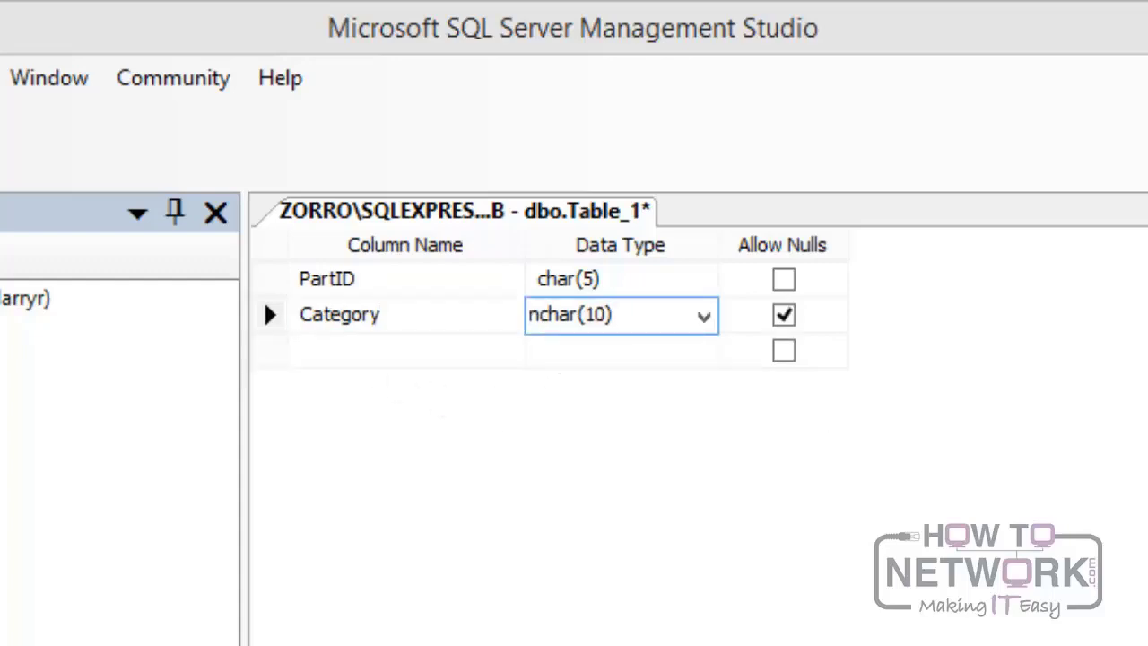
pyautogui.press('BackSpace')
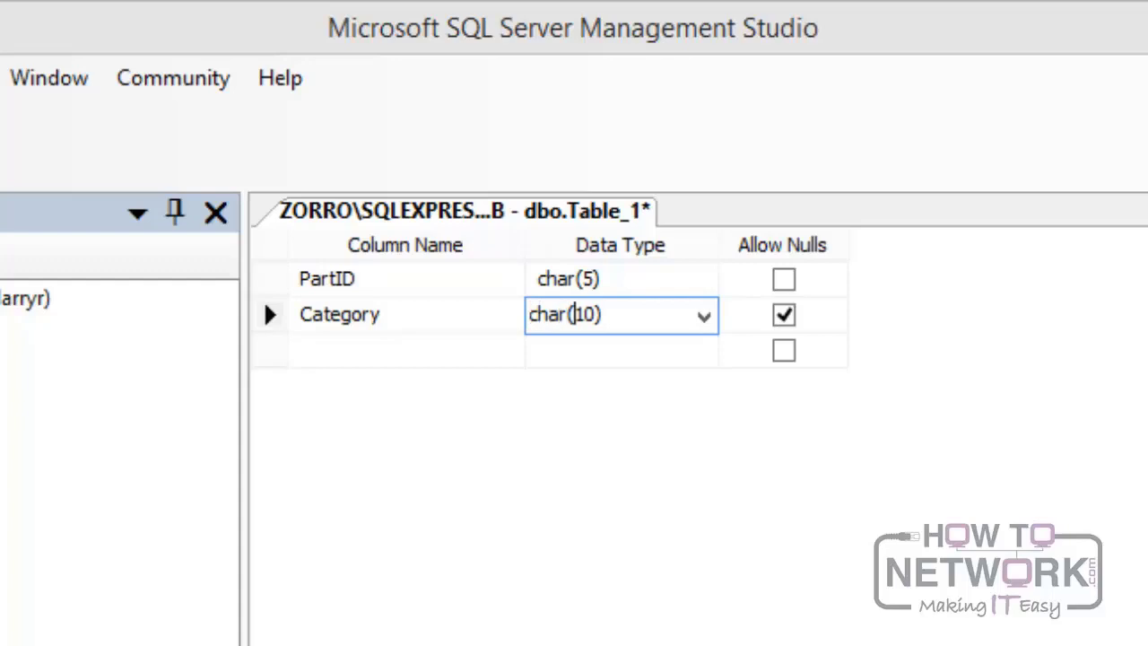
pyautogui.click(585, 314)
pyautogui.press('BackSpace')
pyautogui.write('2')
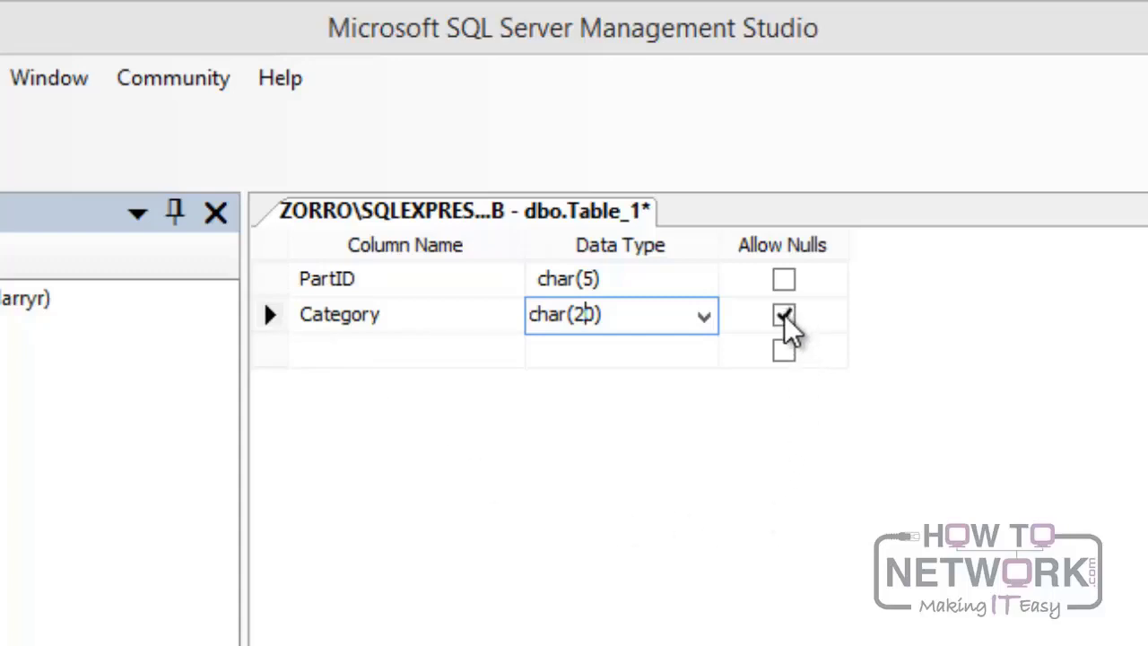
# - Add a Description column of type varchar(100) below Category, leaving nulls allowed
pyautogui.click(339, 351)
pyautogui.write('Description')
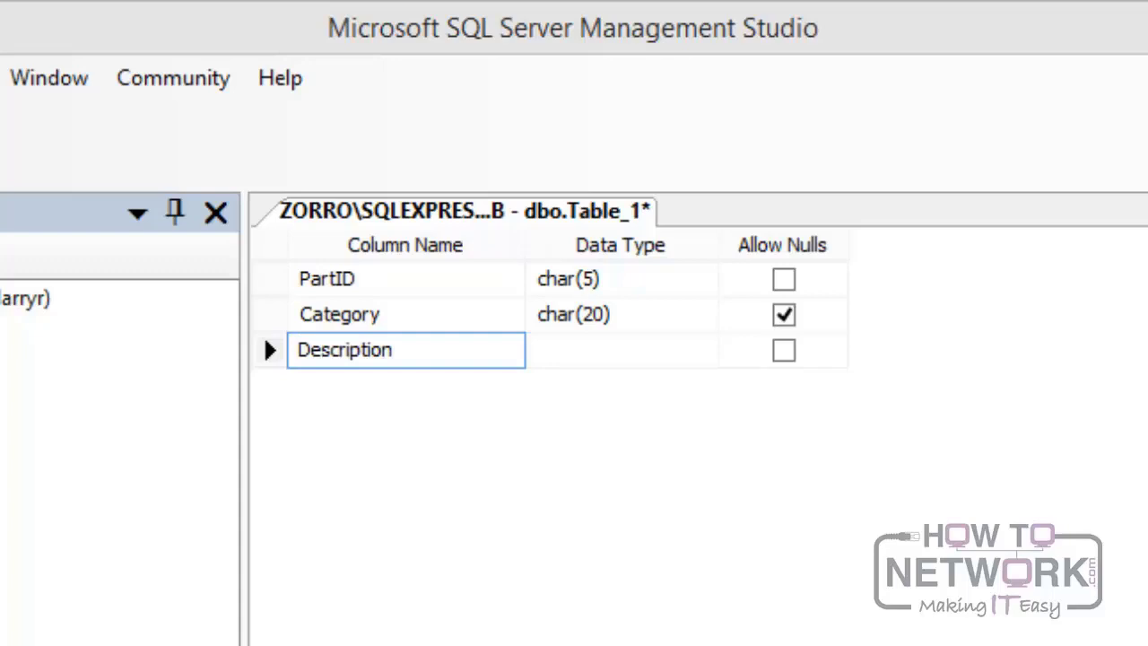
pyautogui.click(587, 359)
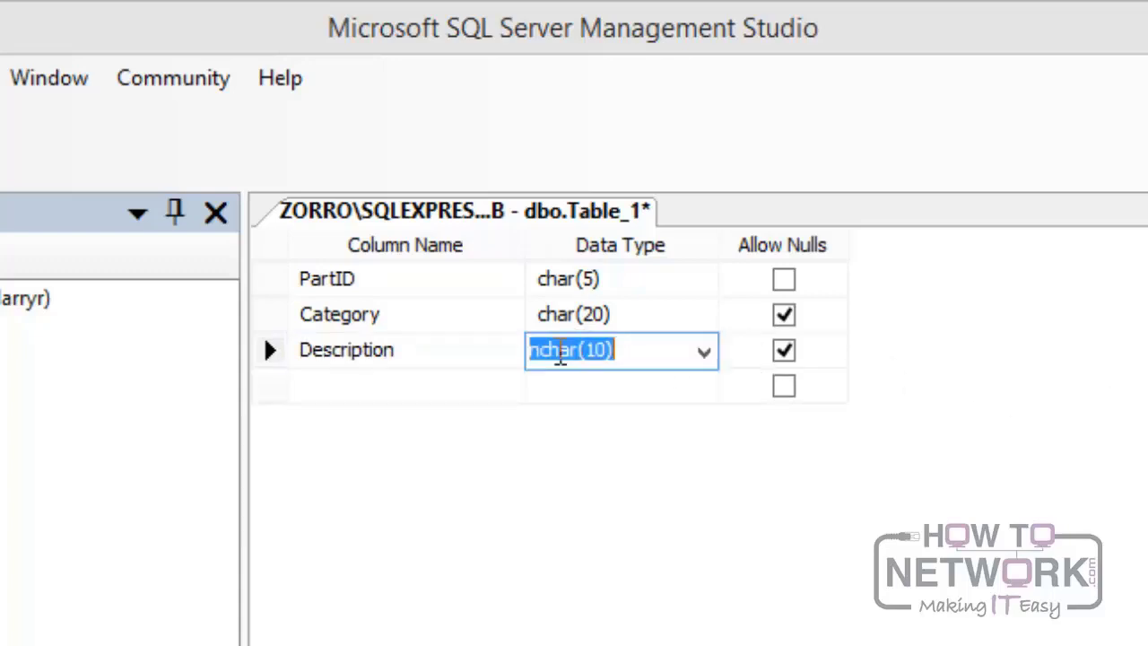
pyautogui.click(541, 349)
pyautogui.press('BackSpace')
pyautogui.write('var')
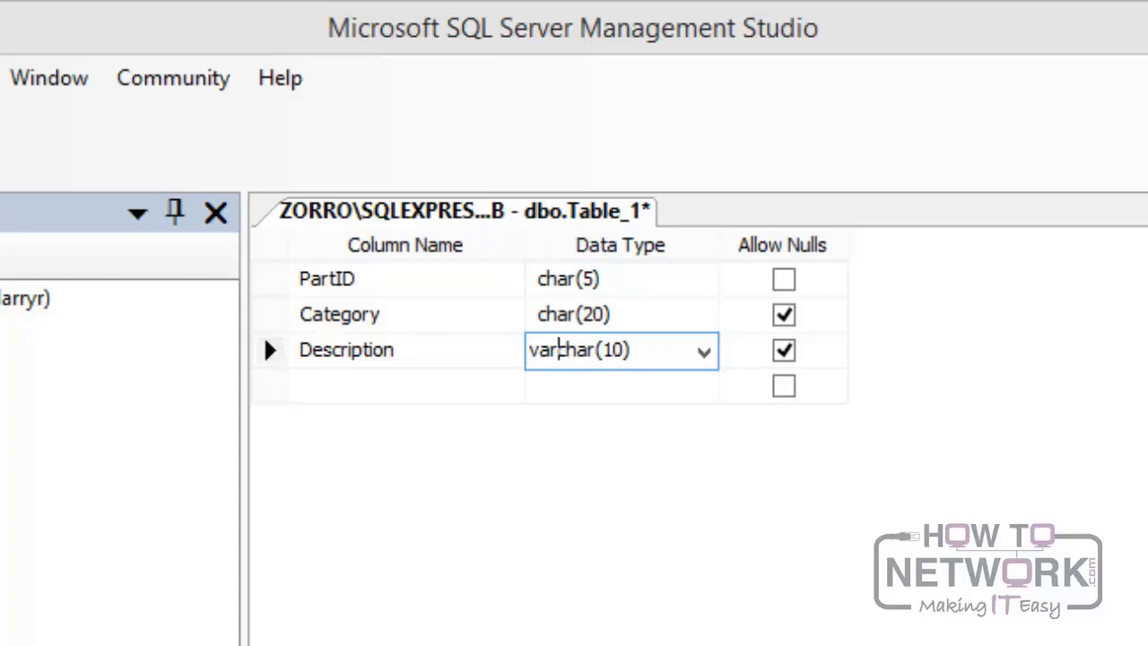
pyautogui.press('Right')
pyautogui.press('Right')
pyautogui.press('Right')
pyautogui.press('Right')
pyautogui.press('Right')
pyautogui.press('Right')
pyautogui.press('Right')
pyautogui.write('0')
# - Add a NetPrice column of type money that does not allow nulls
pyautogui.click(349, 393)
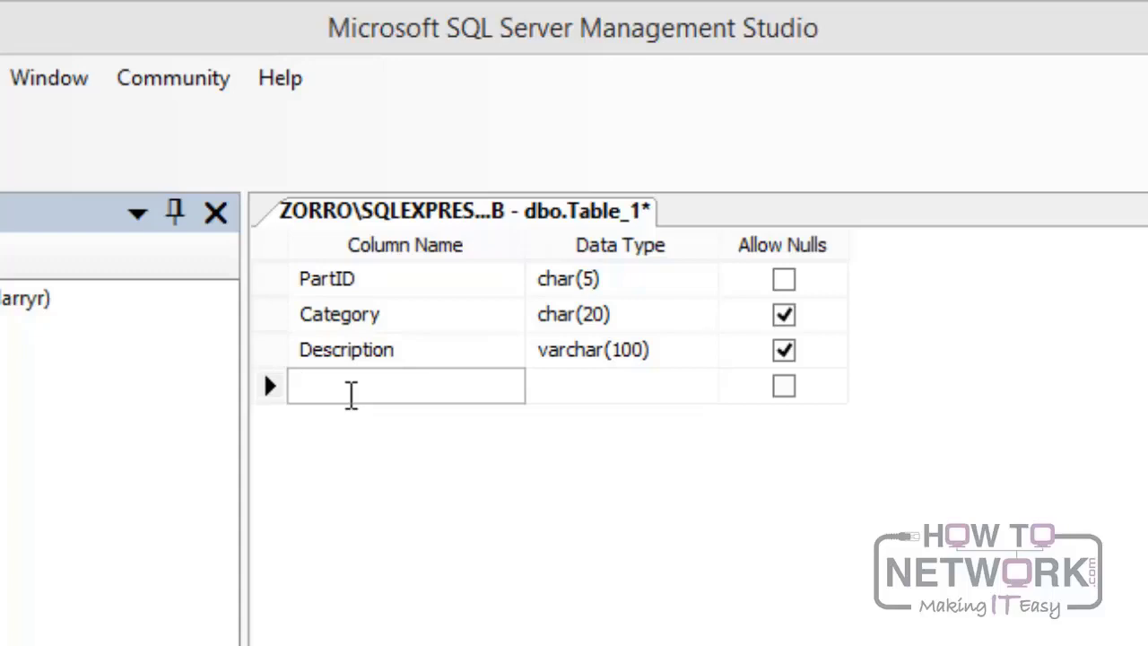
pyautogui.write('NetPrice')
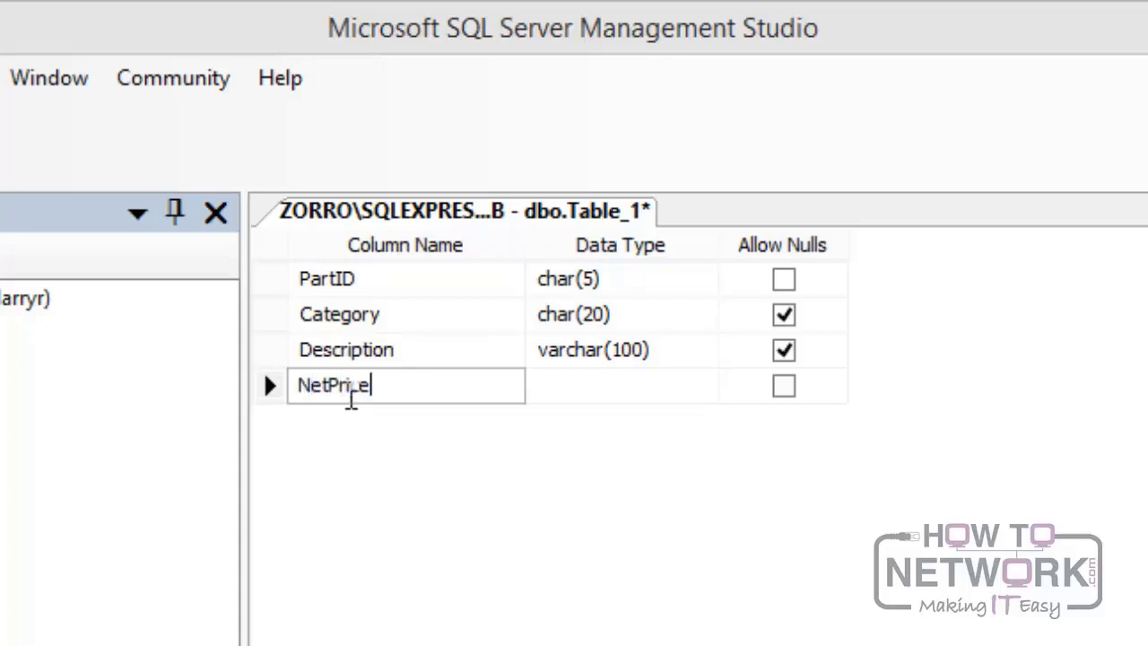
pyautogui.click(561, 381)
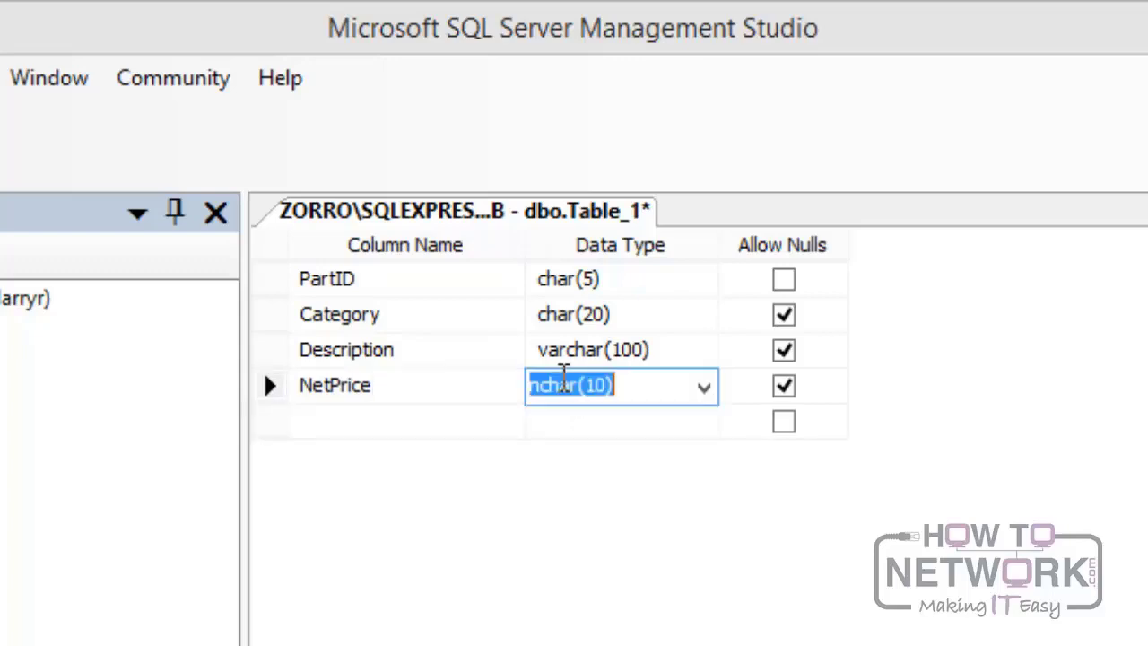
pyautogui.click(703, 390)
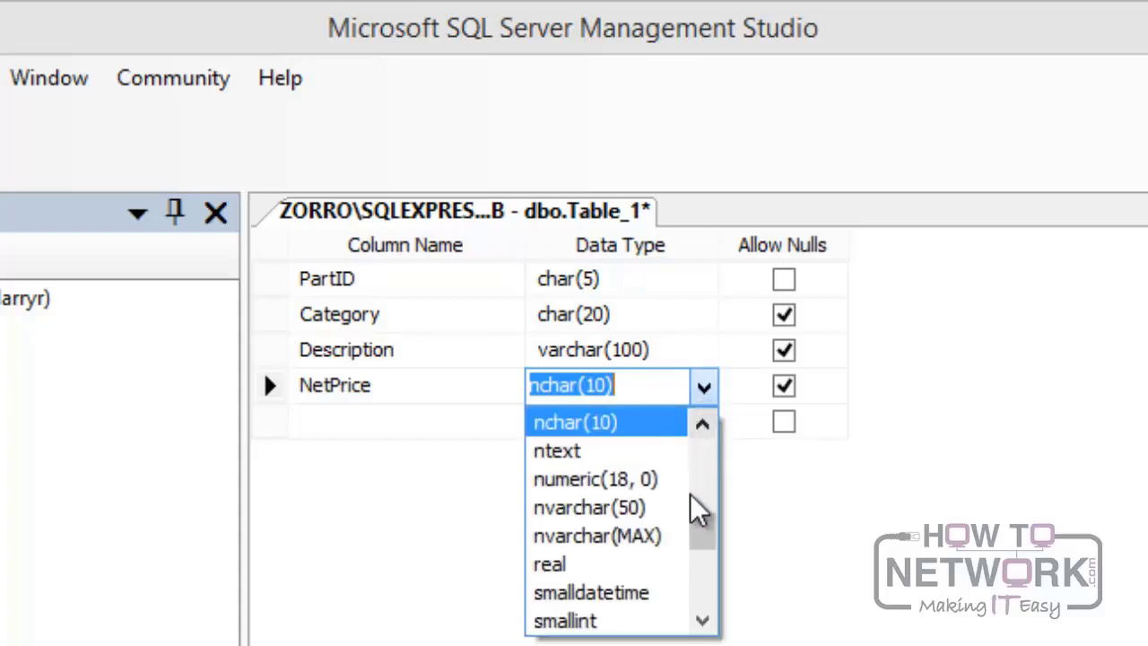
pyautogui.moveTo(711, 522); pyautogui.dragTo(711, 501)
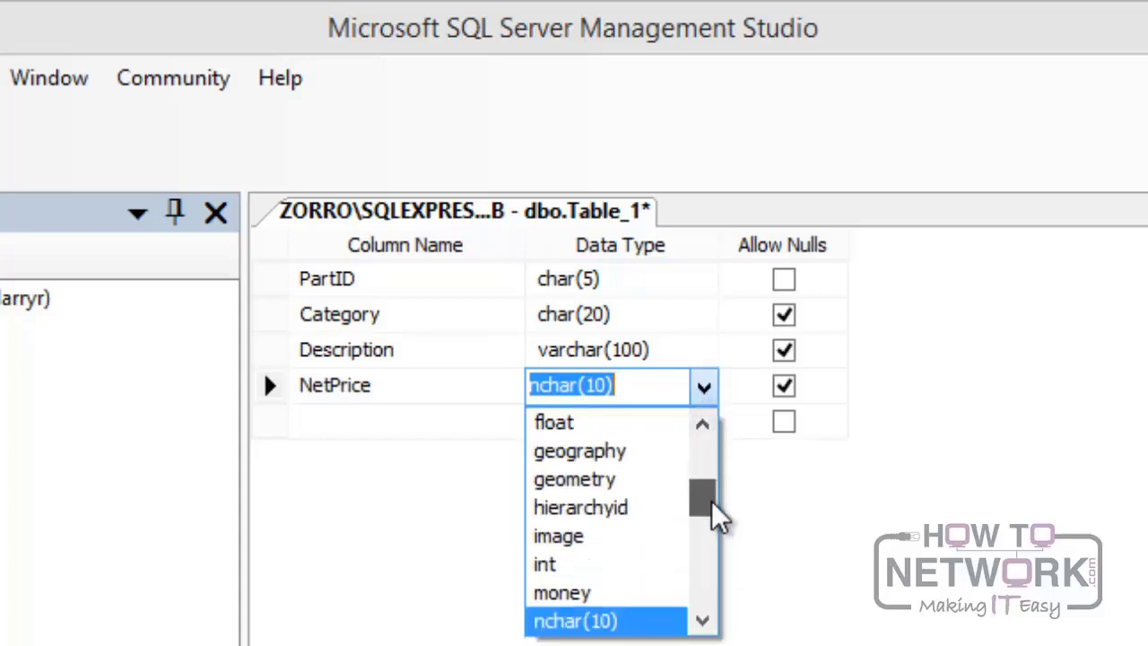
pyautogui.click(610, 593)
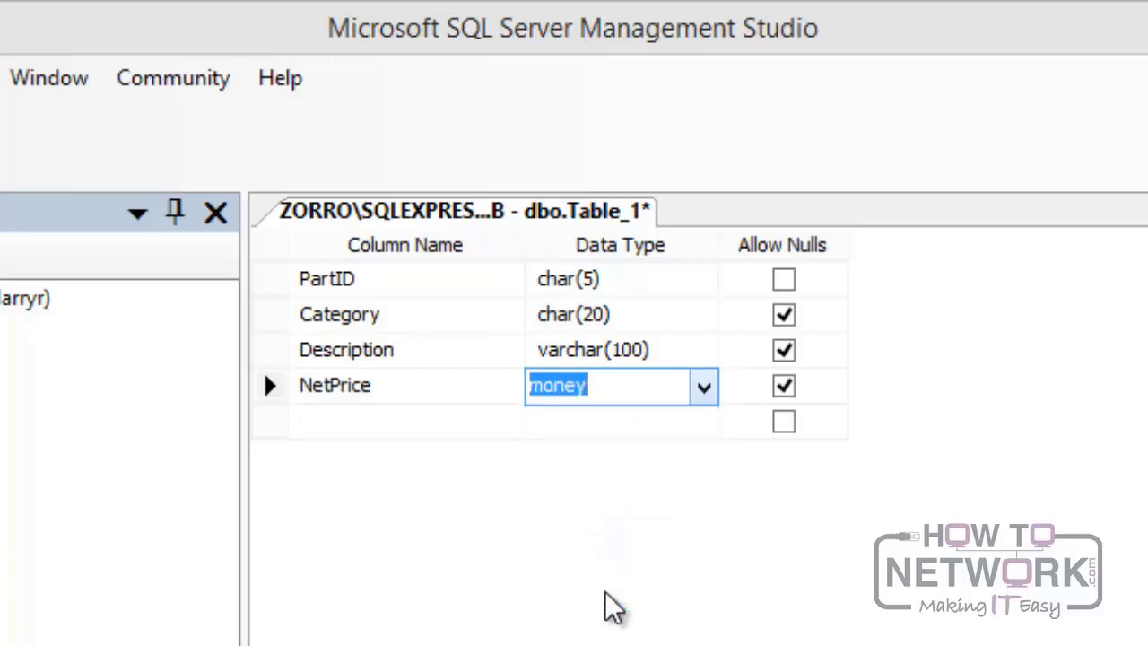
pyautogui.click(782, 384)
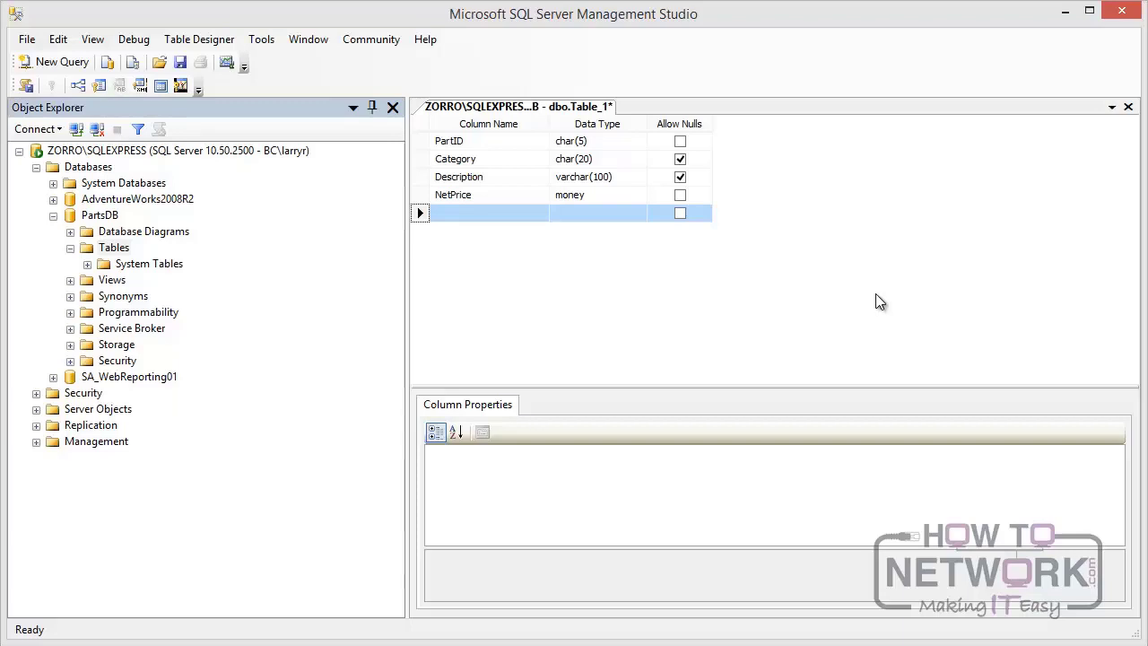
# - Set the PartID column as the table's primary key
pyautogui.rightClick(421, 143)
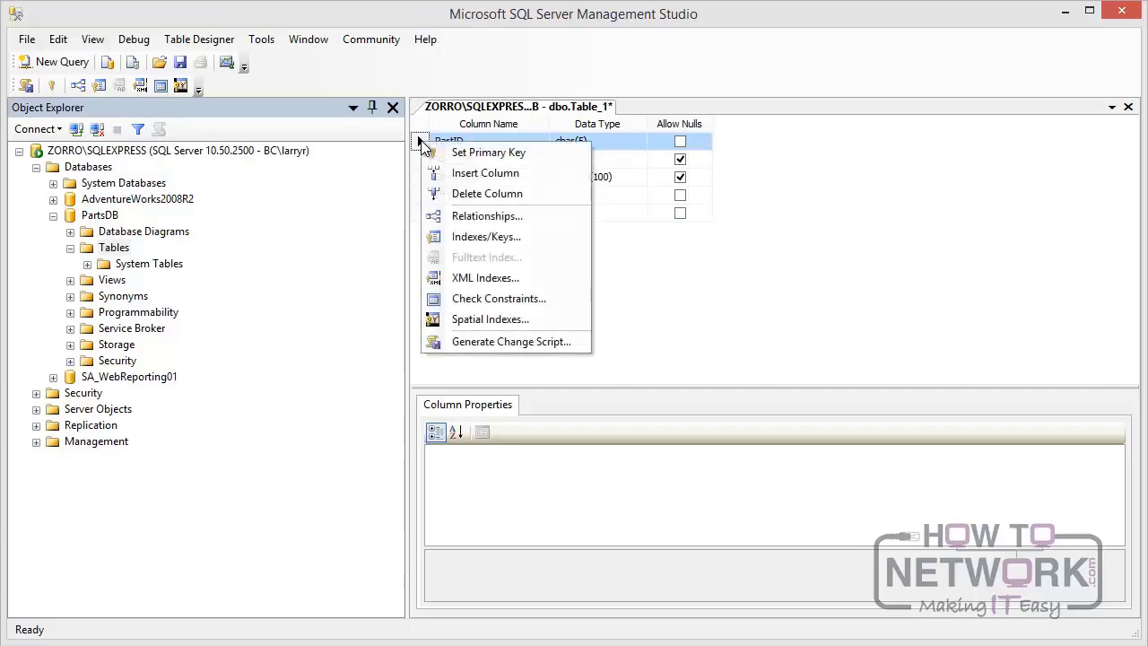
pyautogui.click(472, 154)
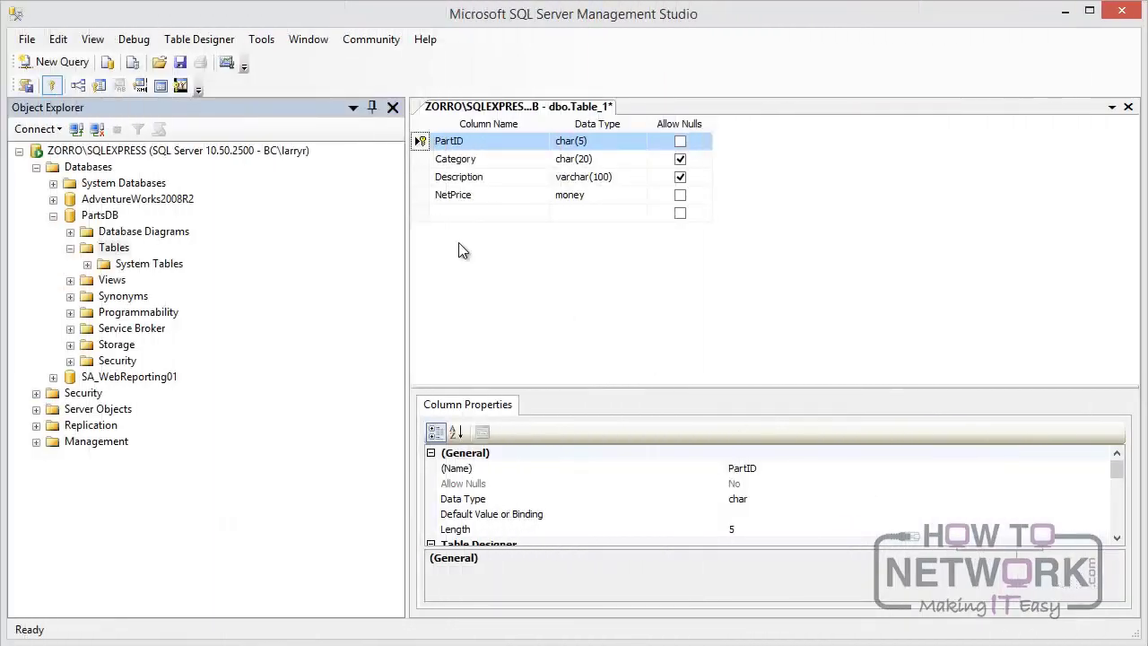
# - Set the new table's name to Parts in its table properties
pyautogui.click(94, 39)
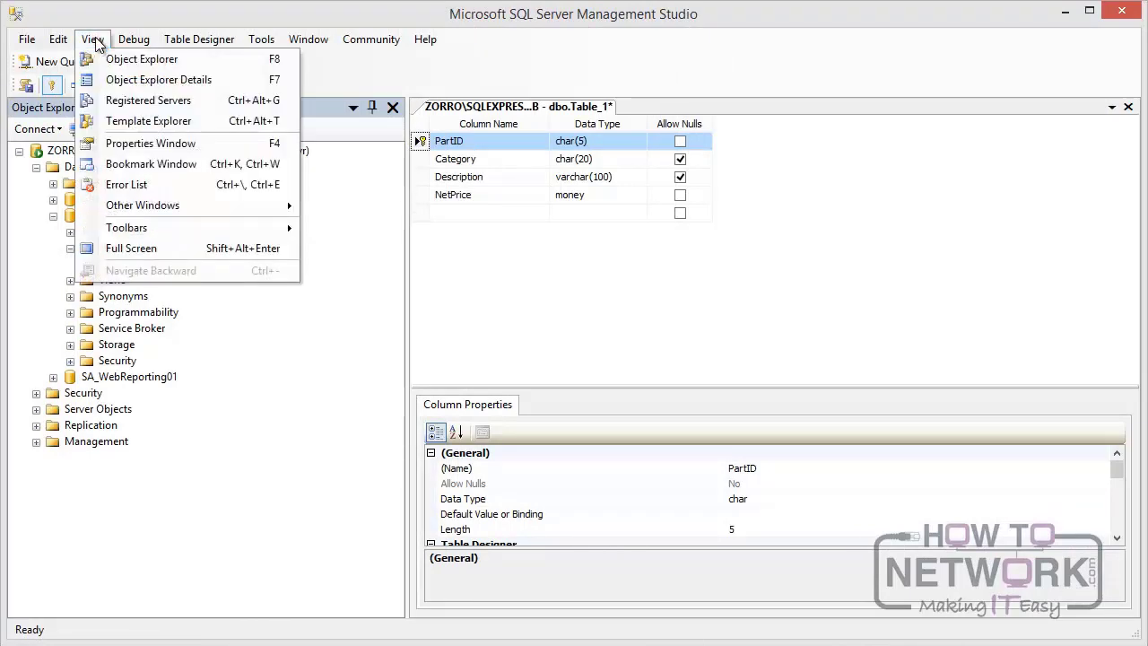
pyautogui.click(138, 146)
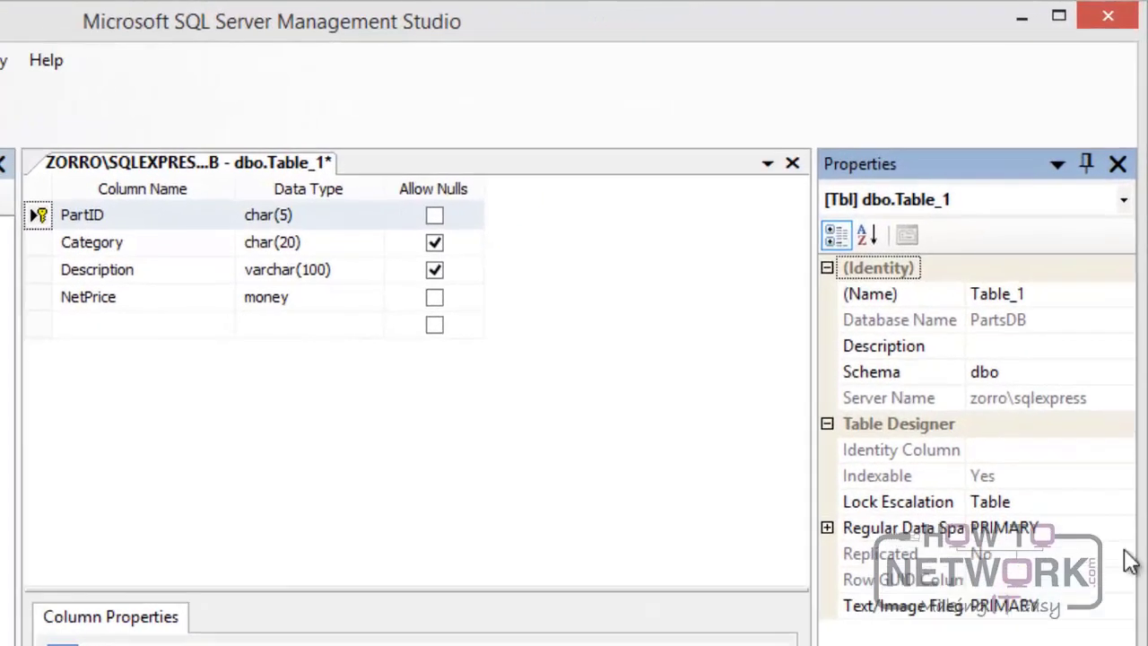
pyautogui.click(1041, 294)
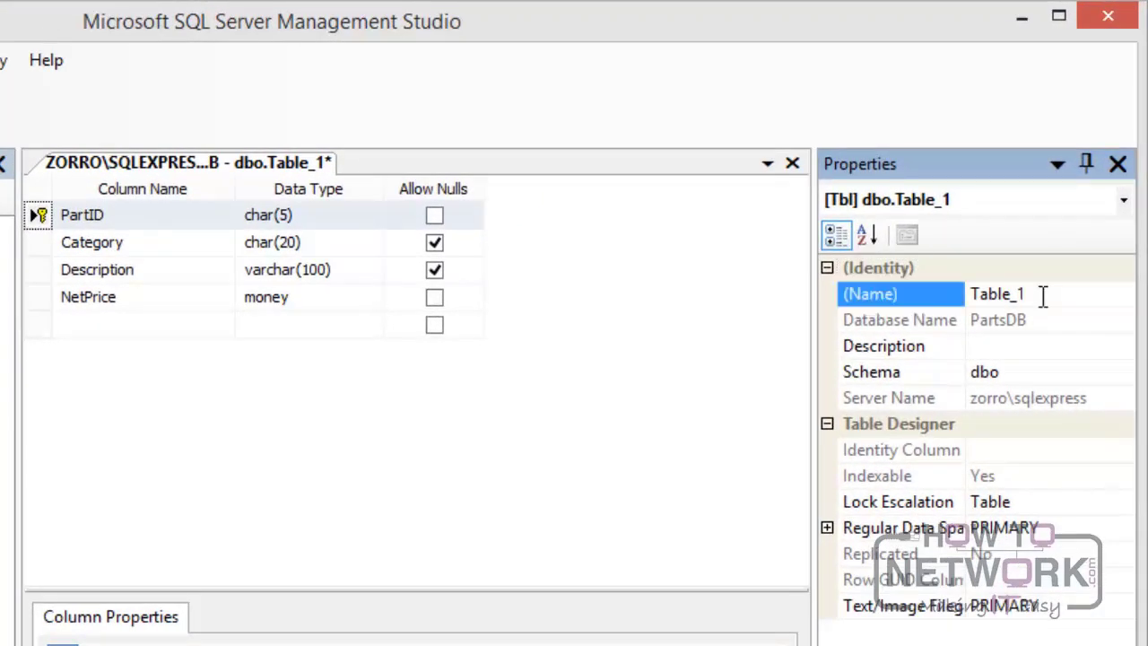
pyautogui.press('BackSpace')
pyautogui.press('BackSpace')
pyautogui.press('BackSpace')
pyautogui.press('BackSpace')
pyautogui.press('BackSpace')
pyautogui.press('BackSpace')
pyautogui.press('BackSpace')
pyautogui.write('Parts')
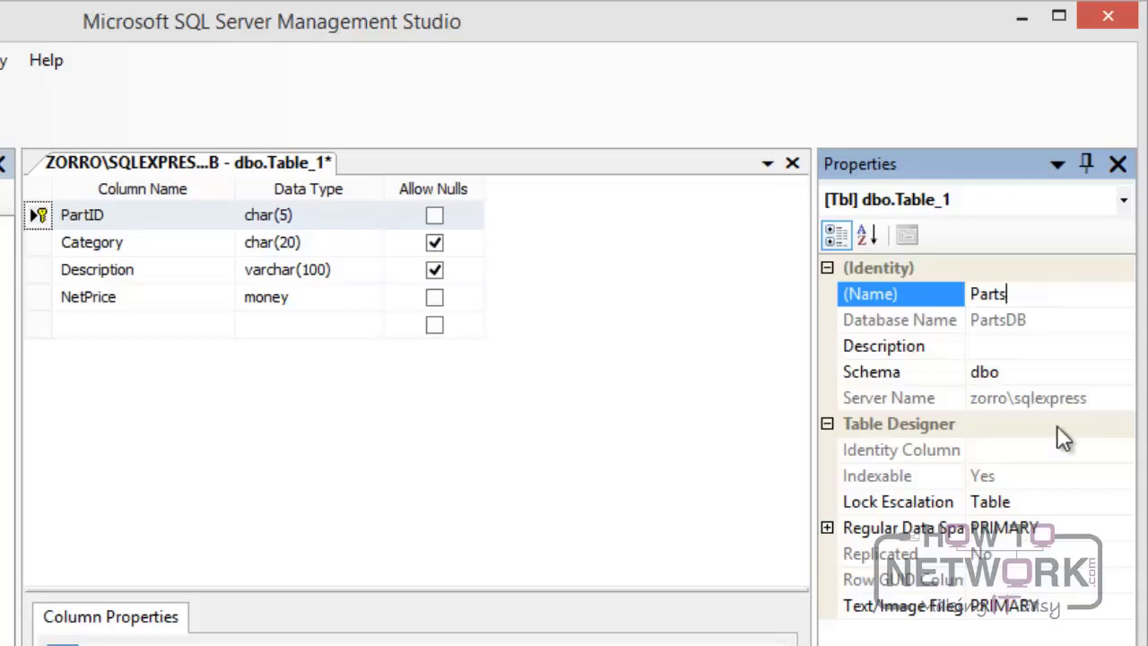
pyautogui.click(1117, 163)
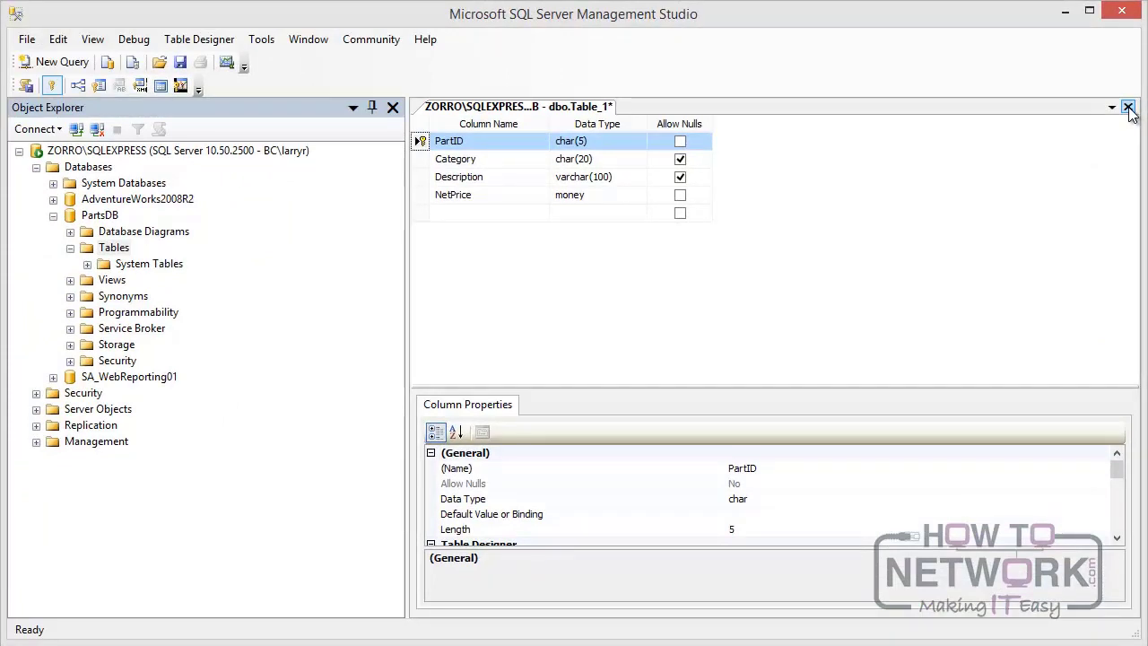
# - Save and close the Parts table design, and expand the table's list of columns under PartsDB
pyautogui.click(1128, 107)
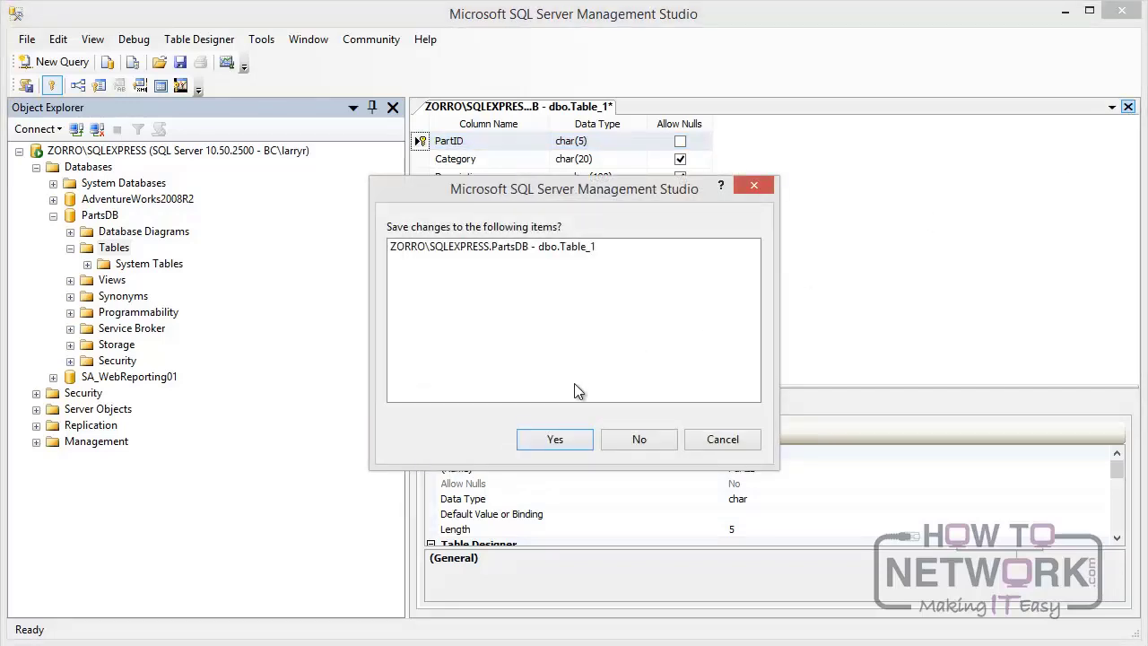
pyautogui.click(556, 441)
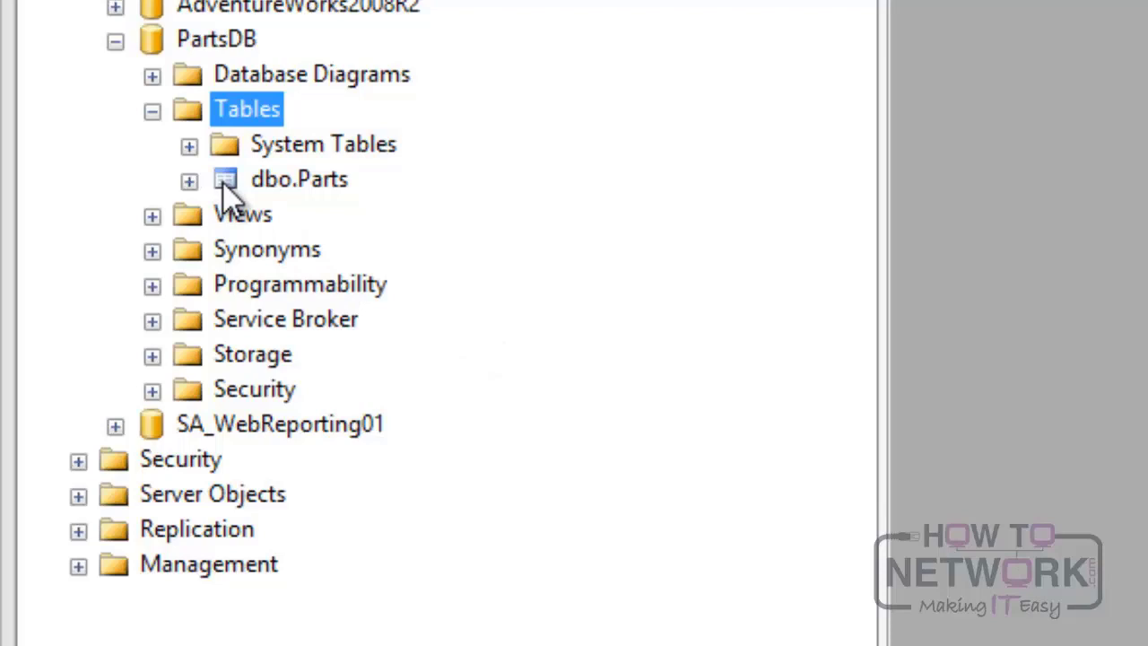
pyautogui.click(189, 180)
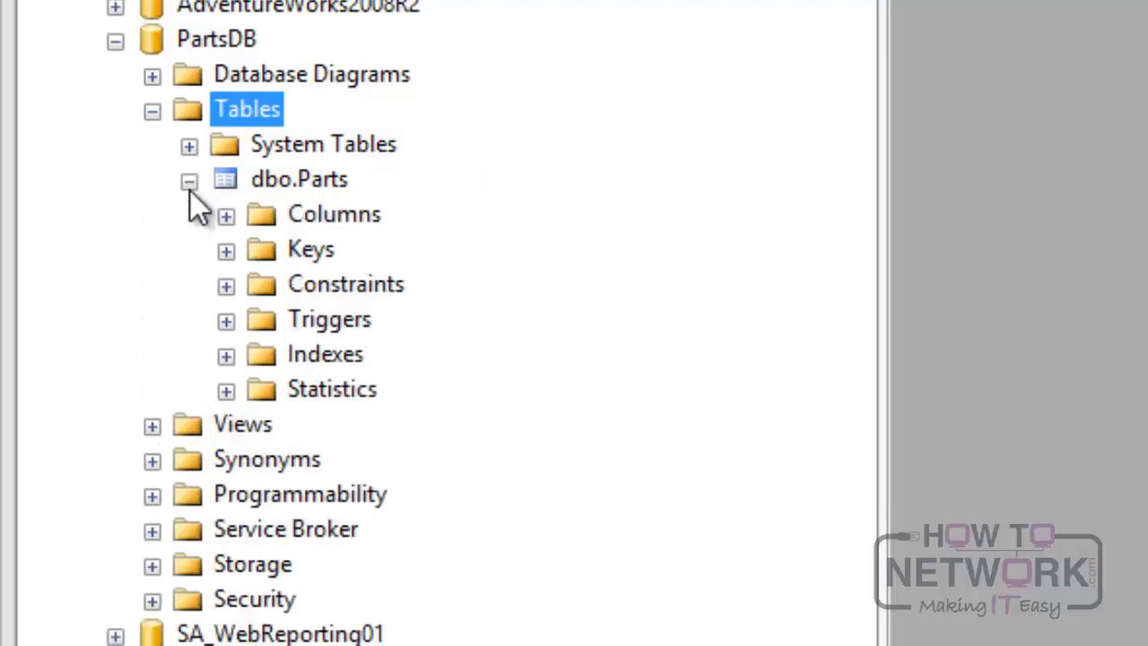
pyautogui.click(226, 216)
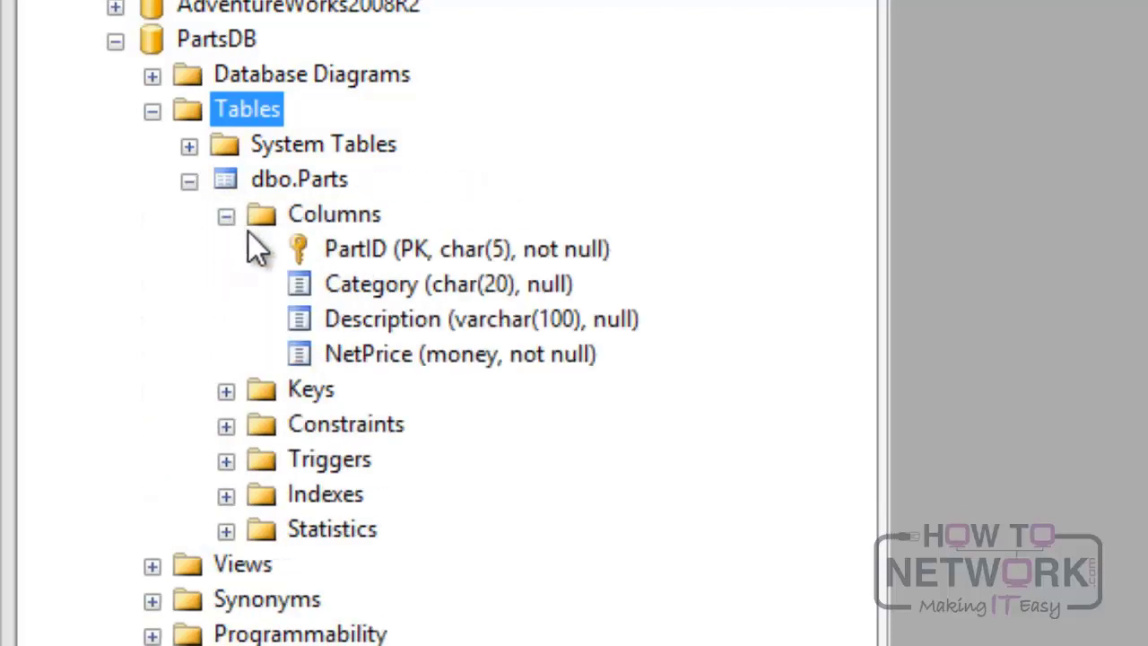
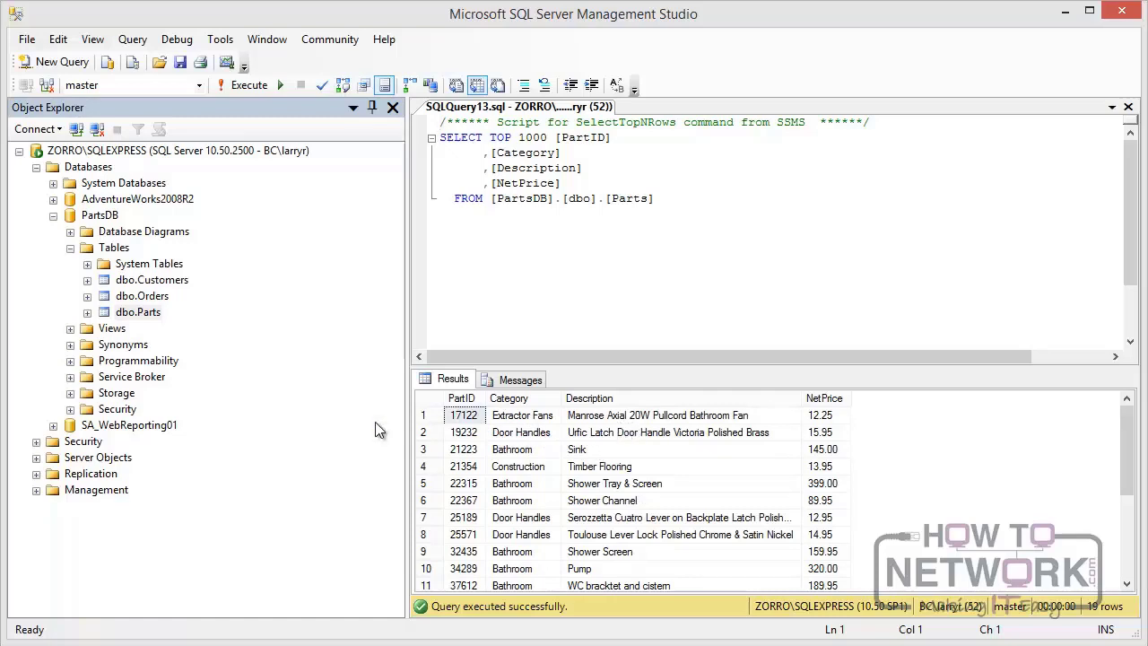
# - Create a new view in PartsDB and add the Parts table as its source
pyautogui.click(86, 331)
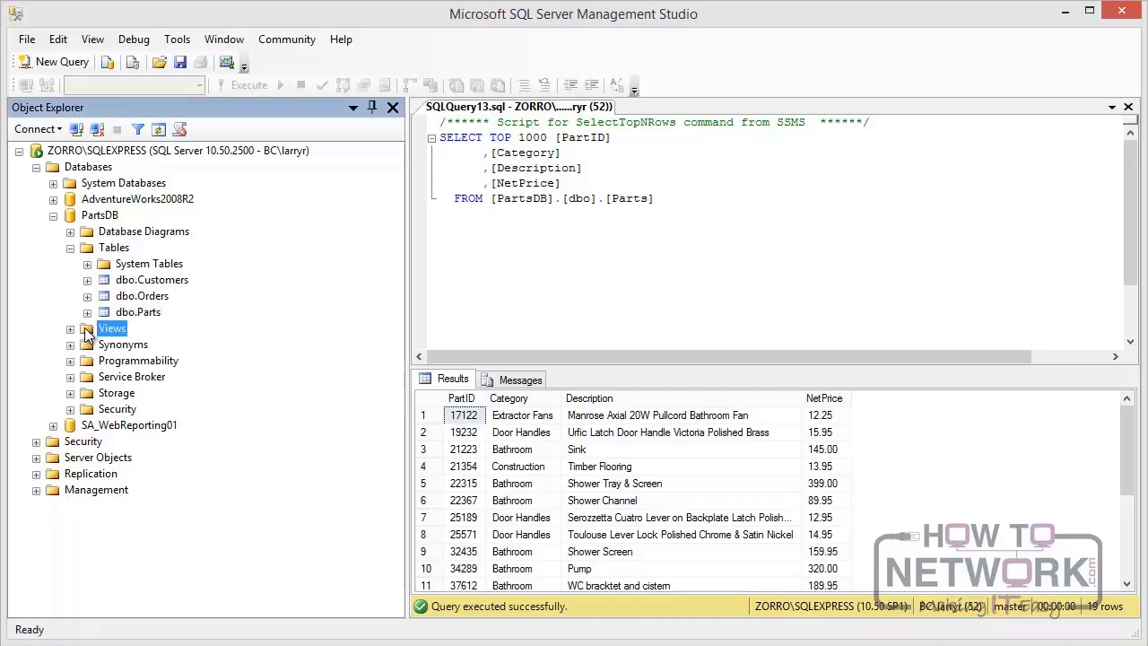
pyautogui.rightClick(86, 333)
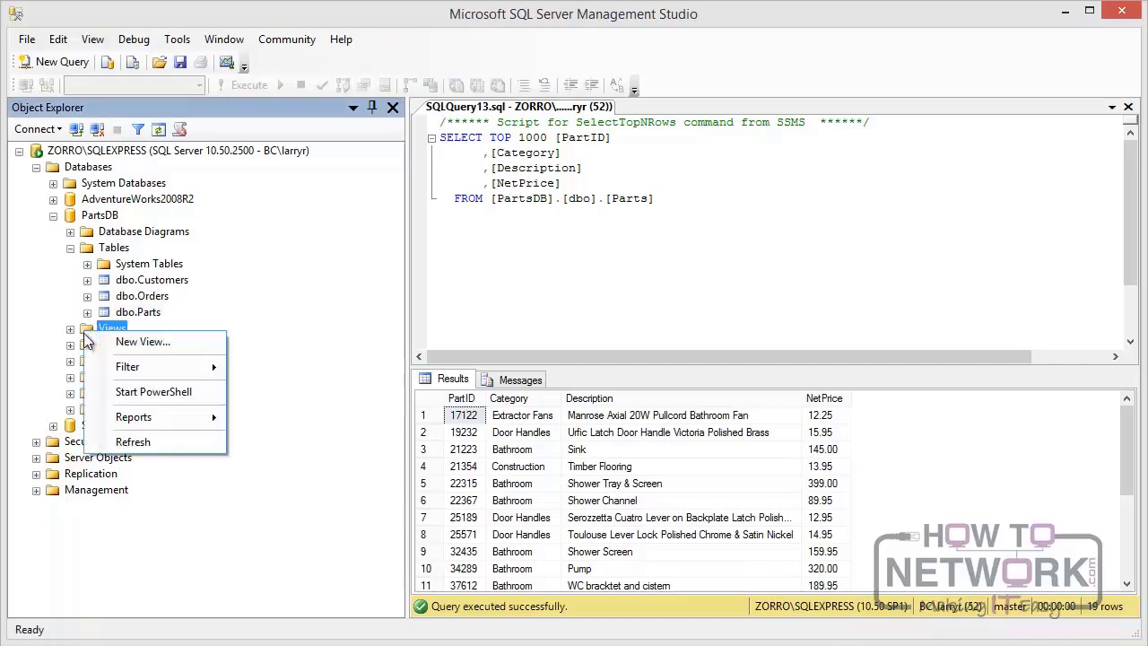
pyautogui.click(150, 343)
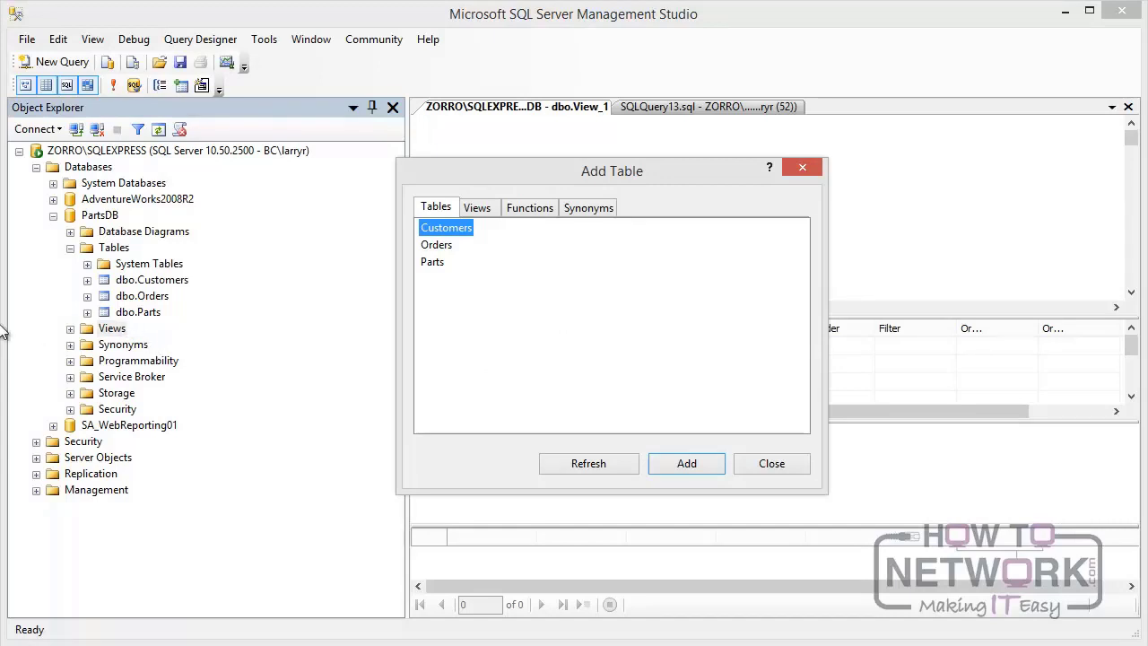
pyautogui.click(432, 263)
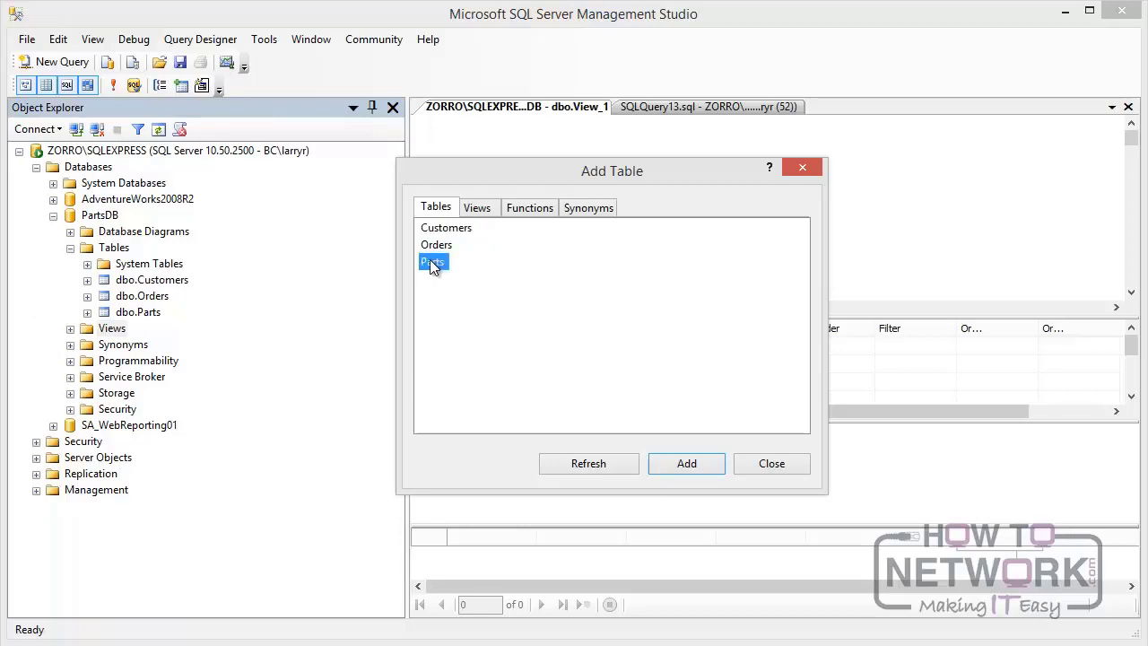
pyautogui.click(687, 464)
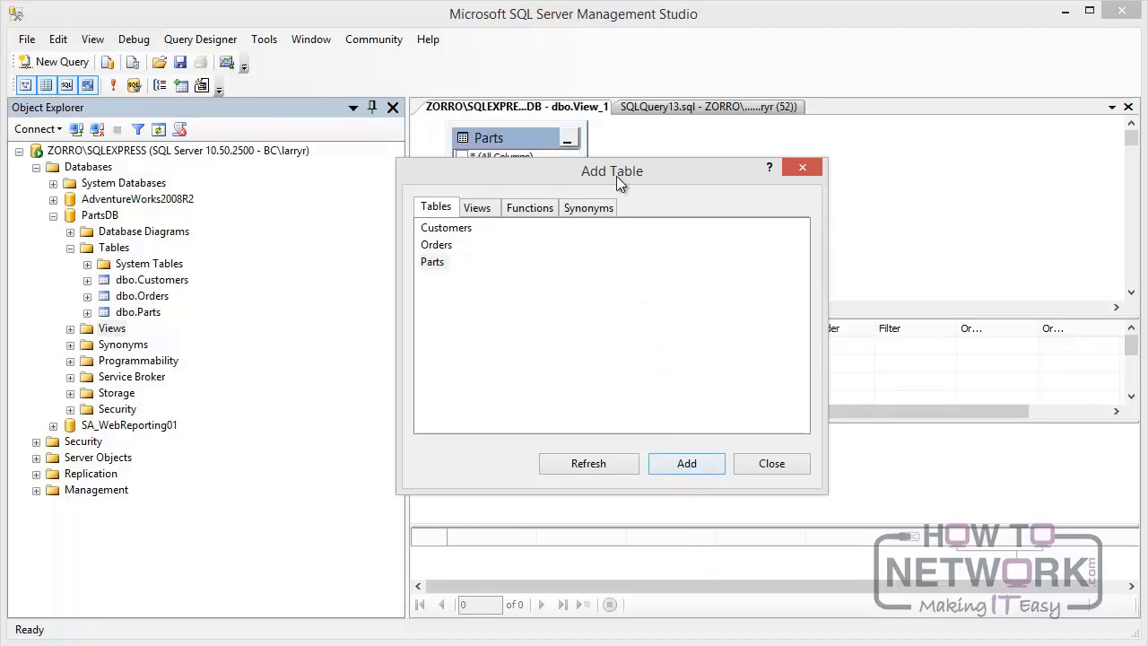
pyautogui.moveTo(616, 176); pyautogui.dragTo(241, 293)
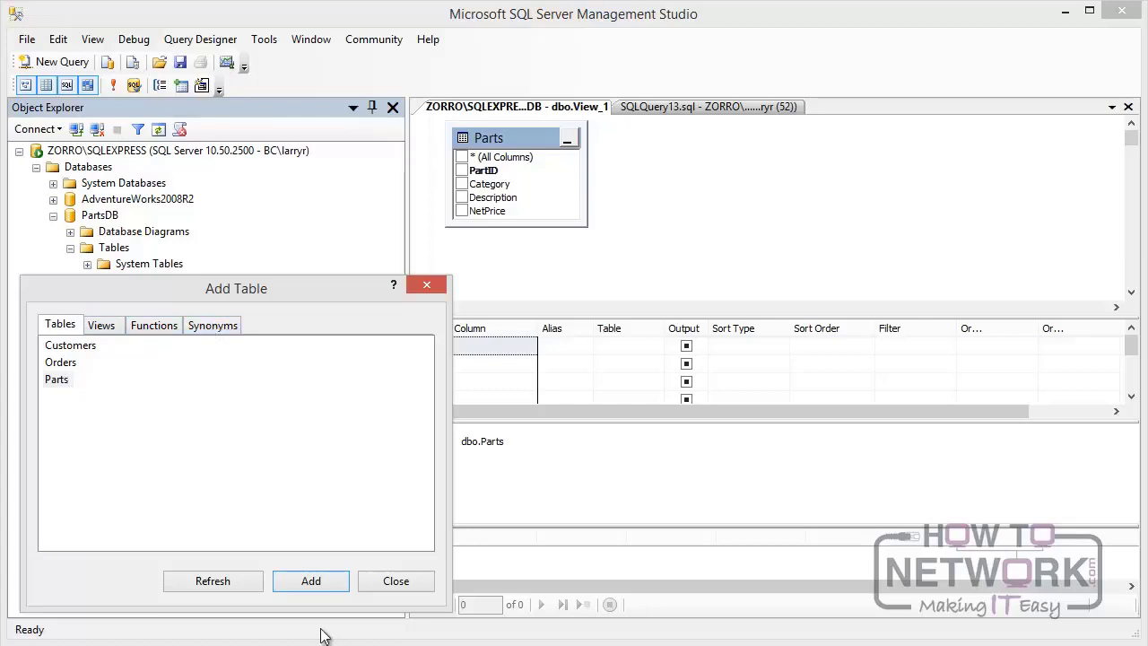
pyautogui.click(400, 583)
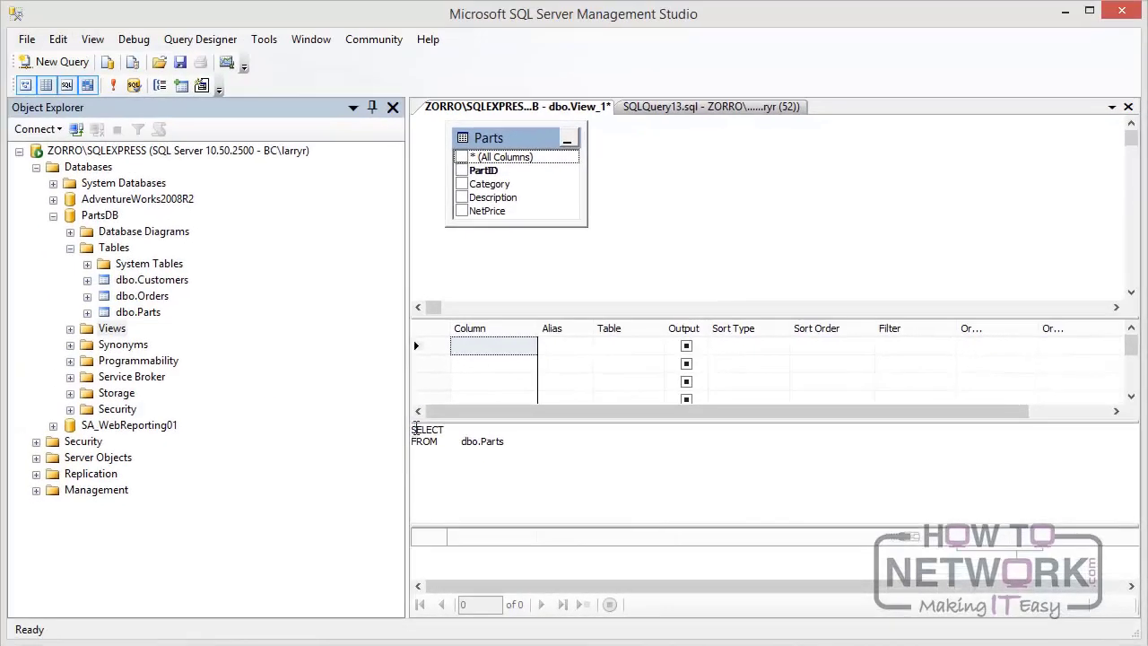
# - Include the PartID, Description and NetPrice columns in the view's output
pyautogui.click(462, 171)
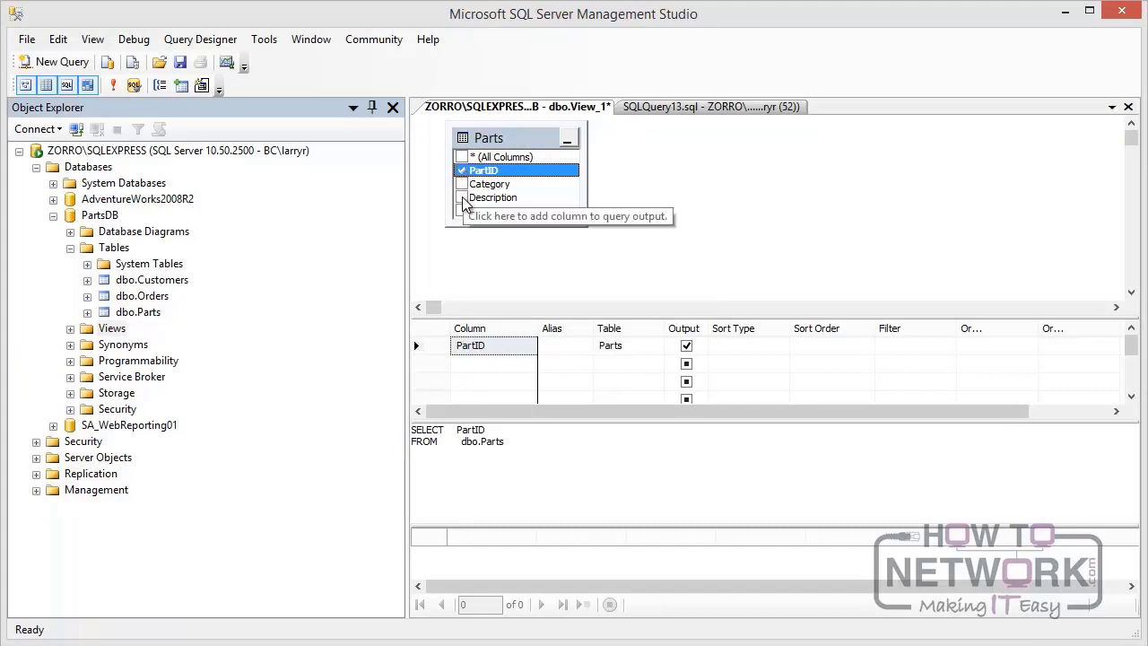
pyautogui.click(461, 198)
pyautogui.click(461, 210)
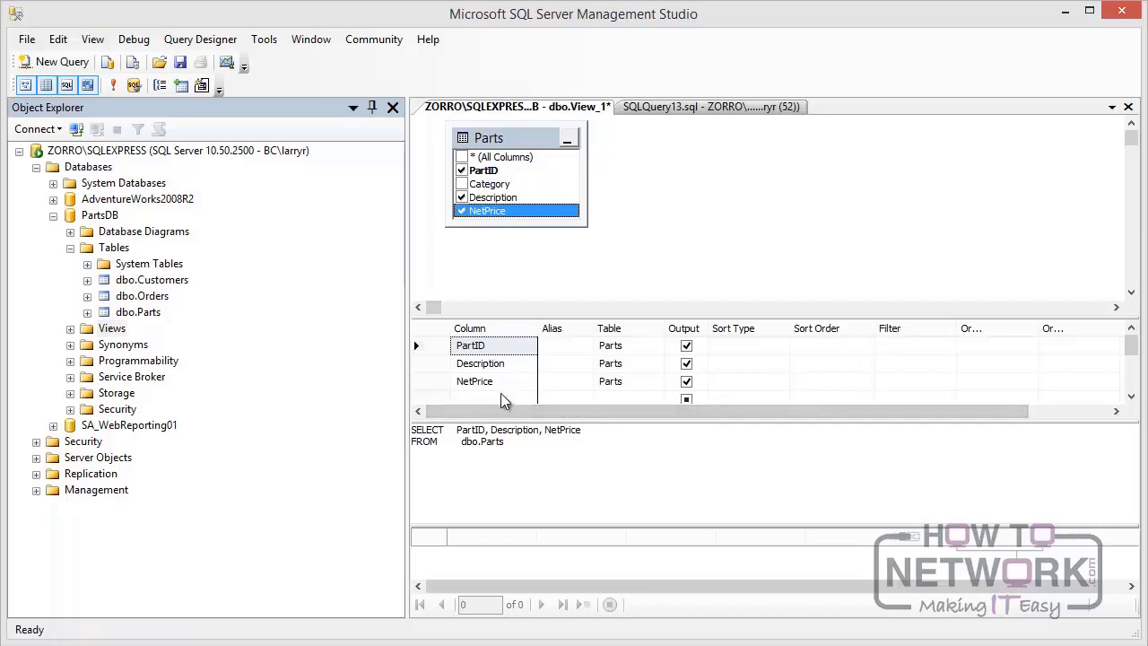
# - Filter the view to parts whose NetPrice is below 10
pyautogui.click(892, 381)
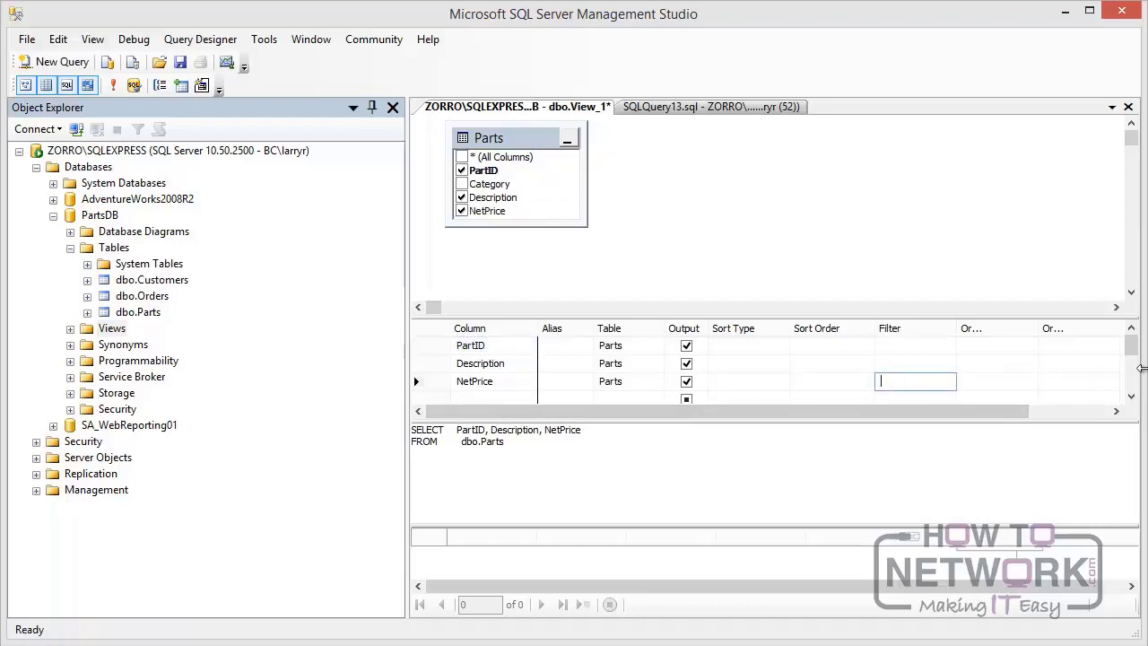
pyautogui.write('<10')
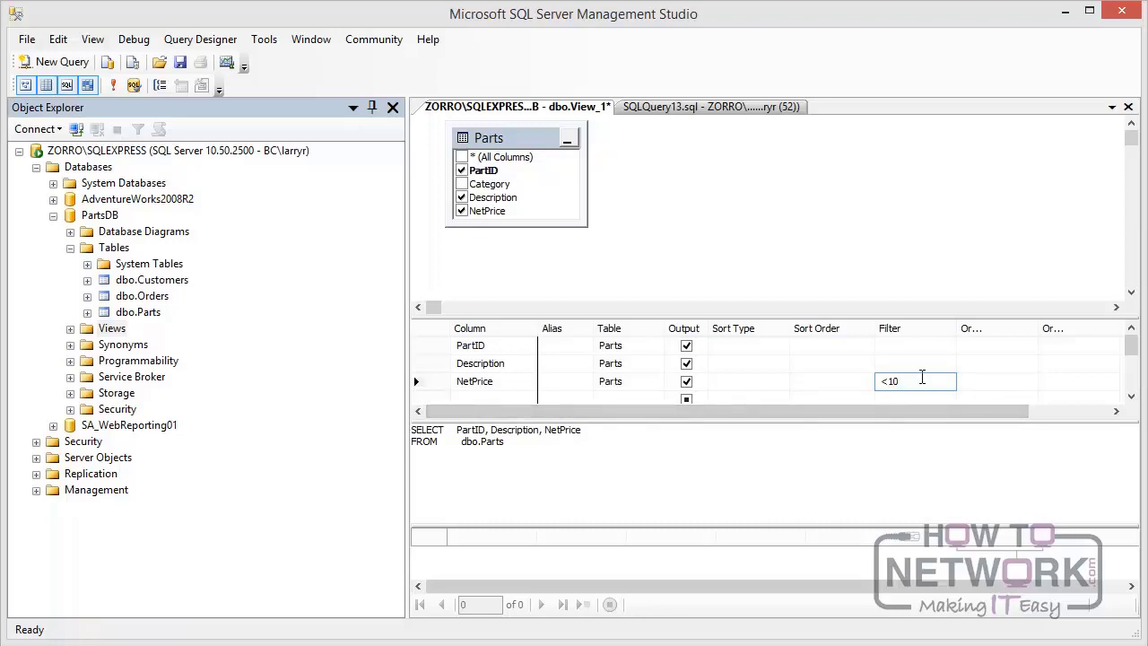
pyautogui.click(990, 382)
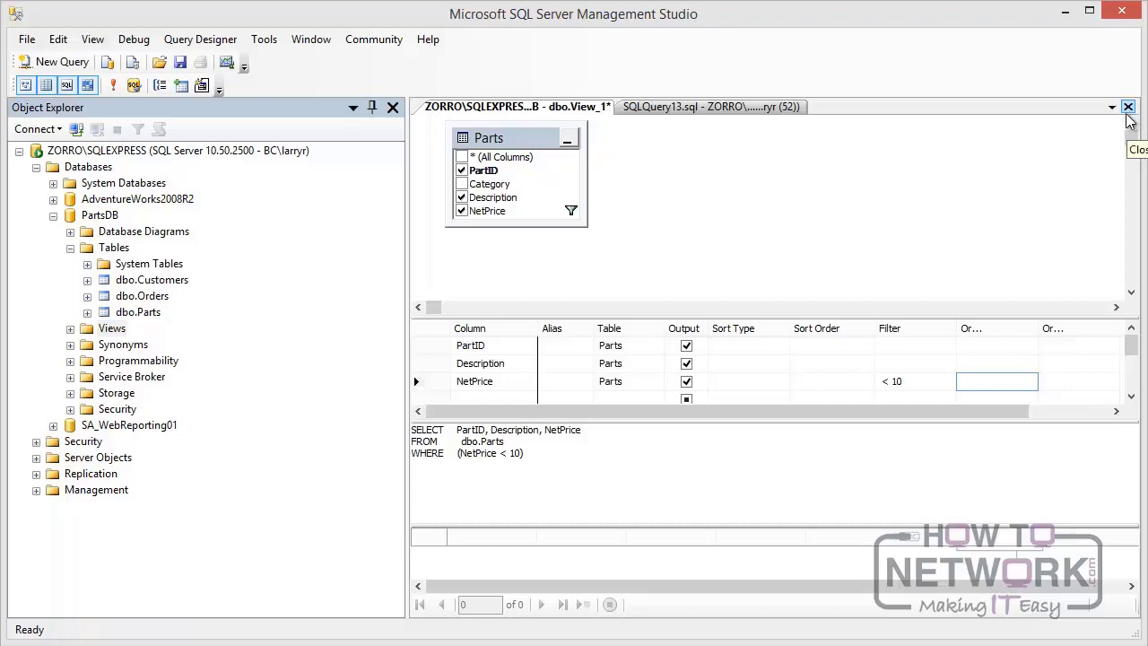
# - Save the view as vwBudgetParts, and close the view design and the leftover Parts query
pyautogui.click(27, 39)
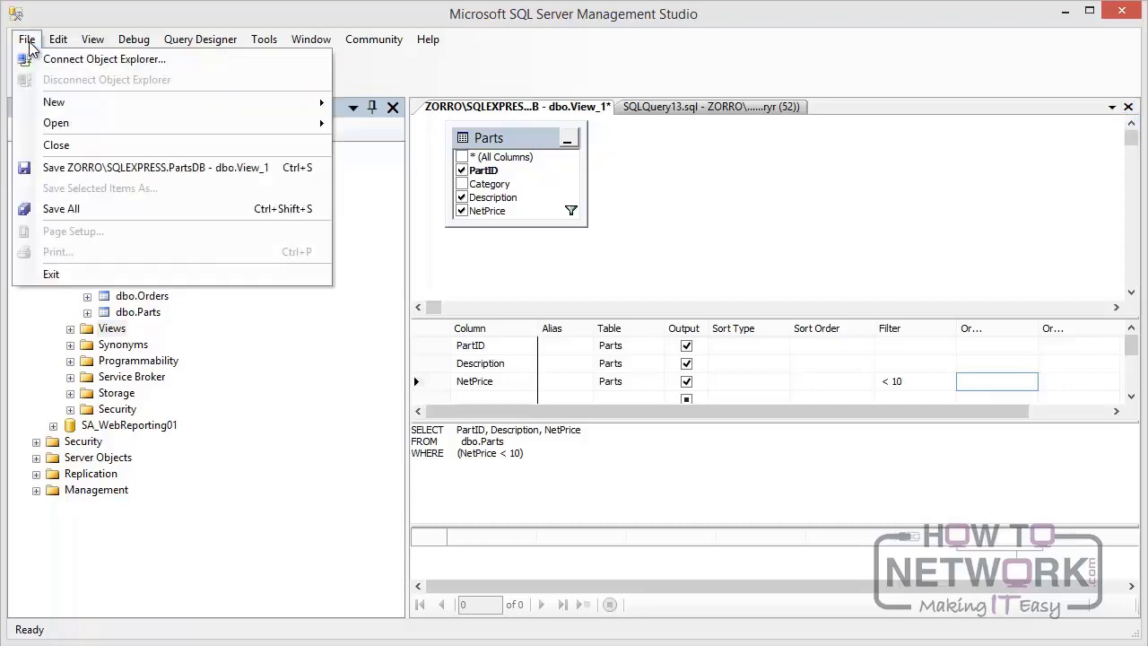
pyautogui.click(65, 169)
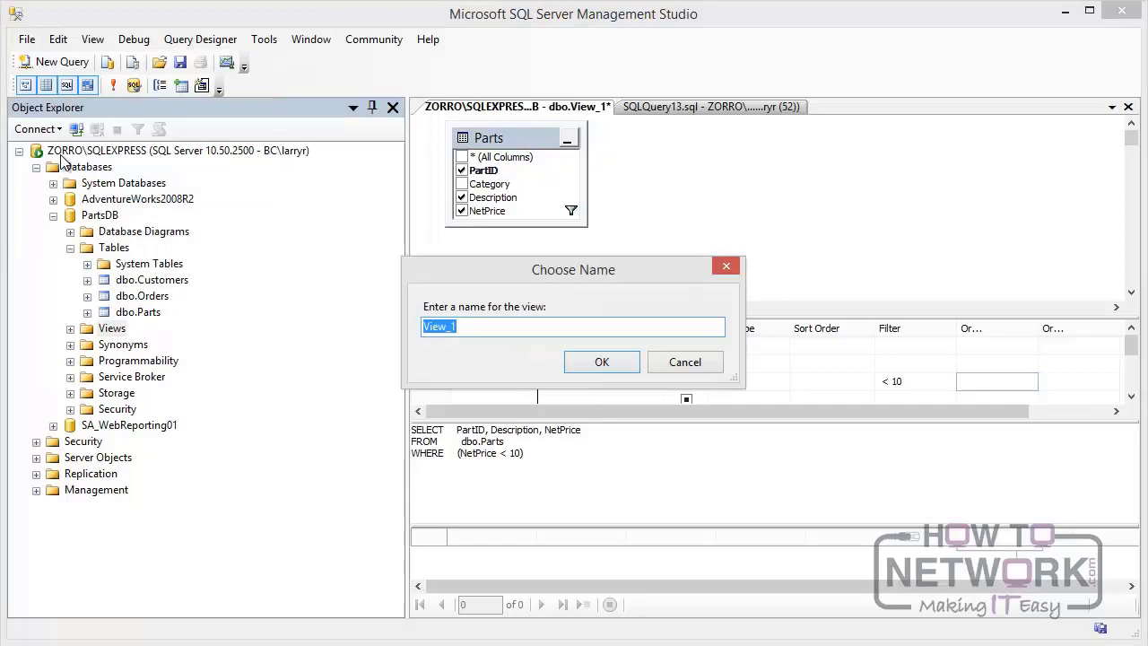
pyautogui.write('vwBu')
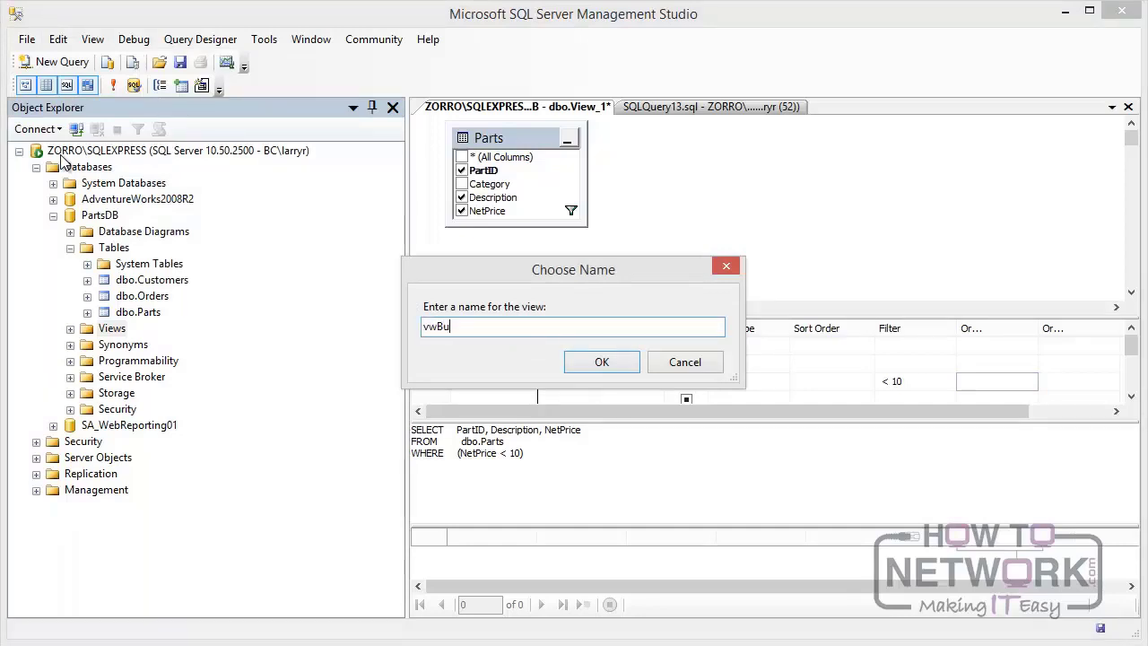
pyautogui.write('dgetParts')
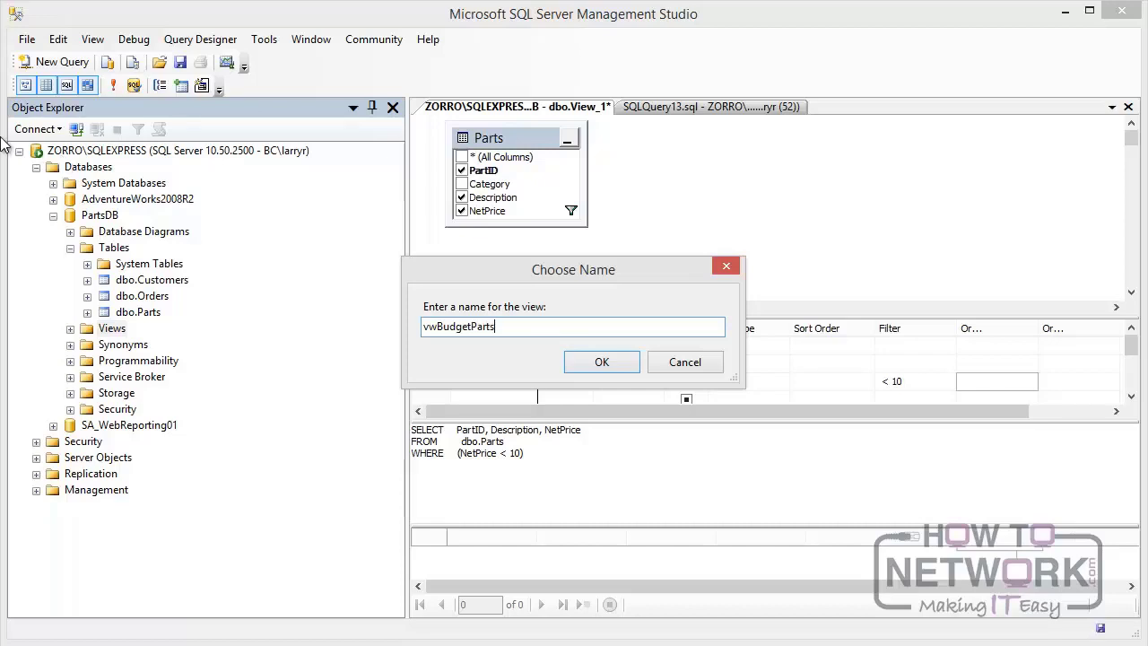
pyautogui.click(601, 361)
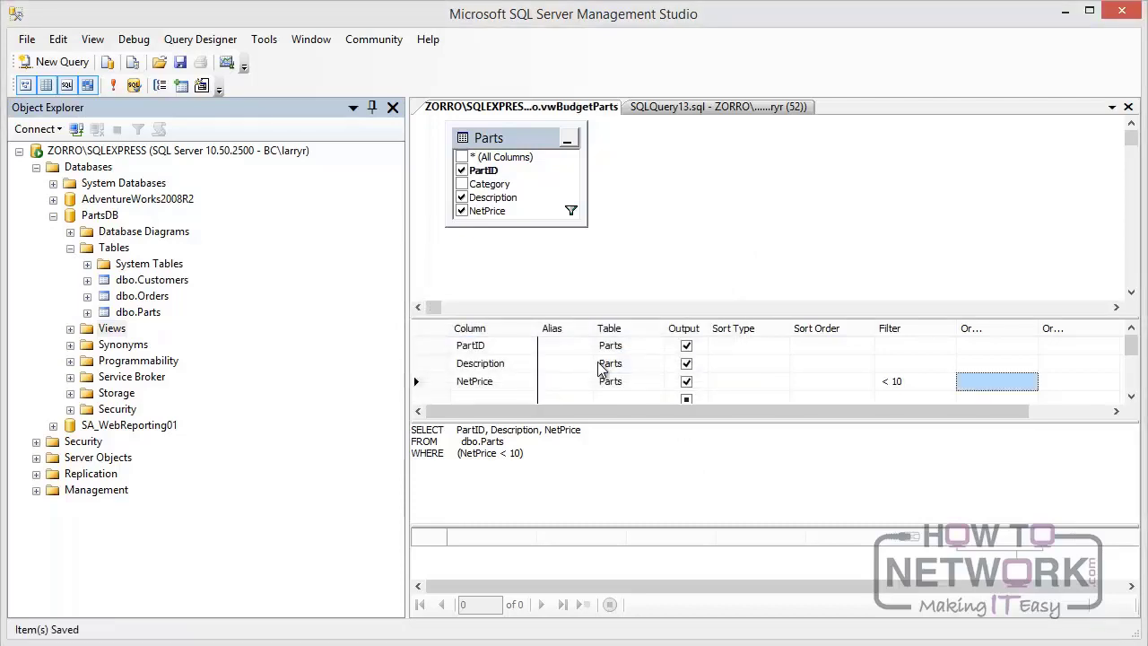
pyautogui.click(1128, 107)
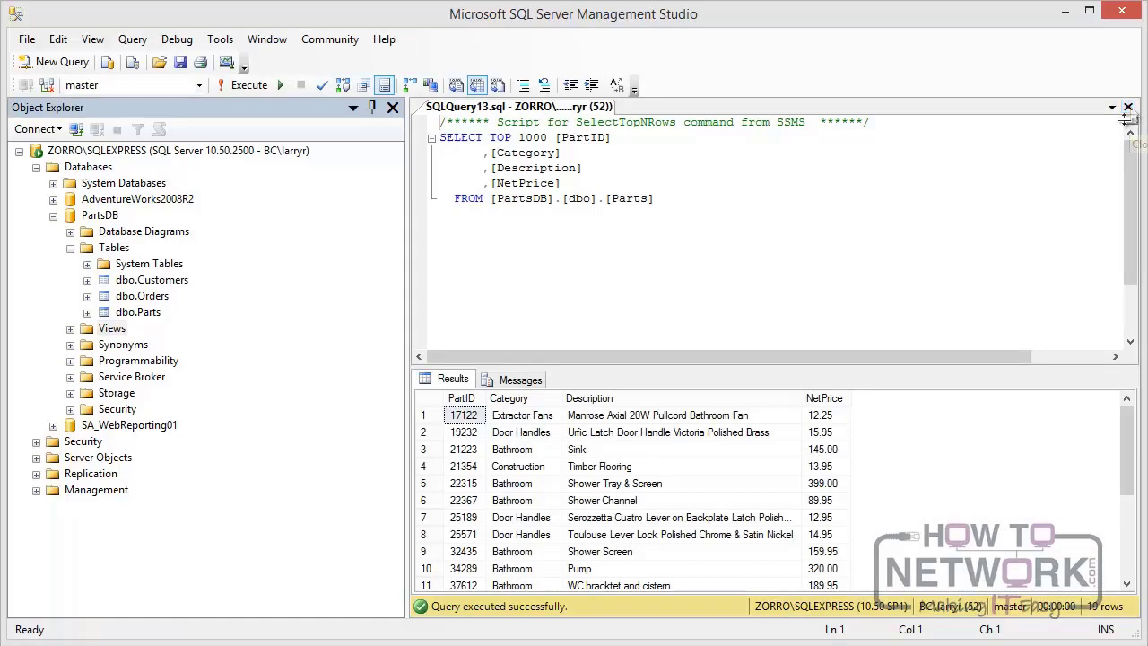
pyautogui.click(1128, 107)
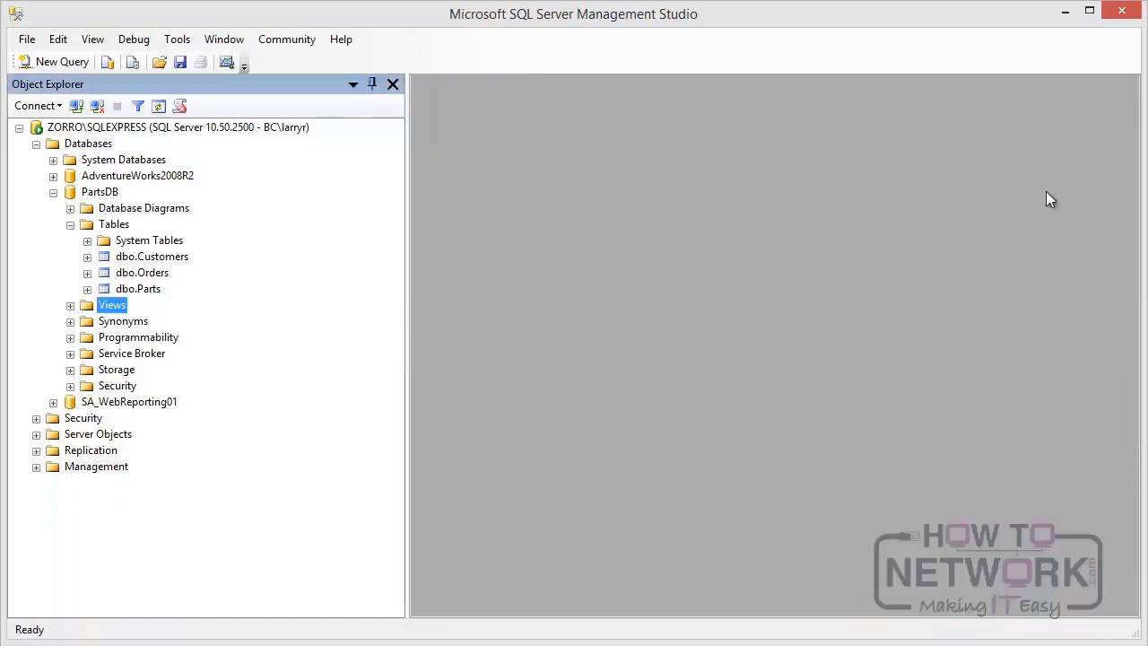
# - Select the top 1000 rows of the vwBudgetParts view in PartsDB
pyautogui.click(70, 306)
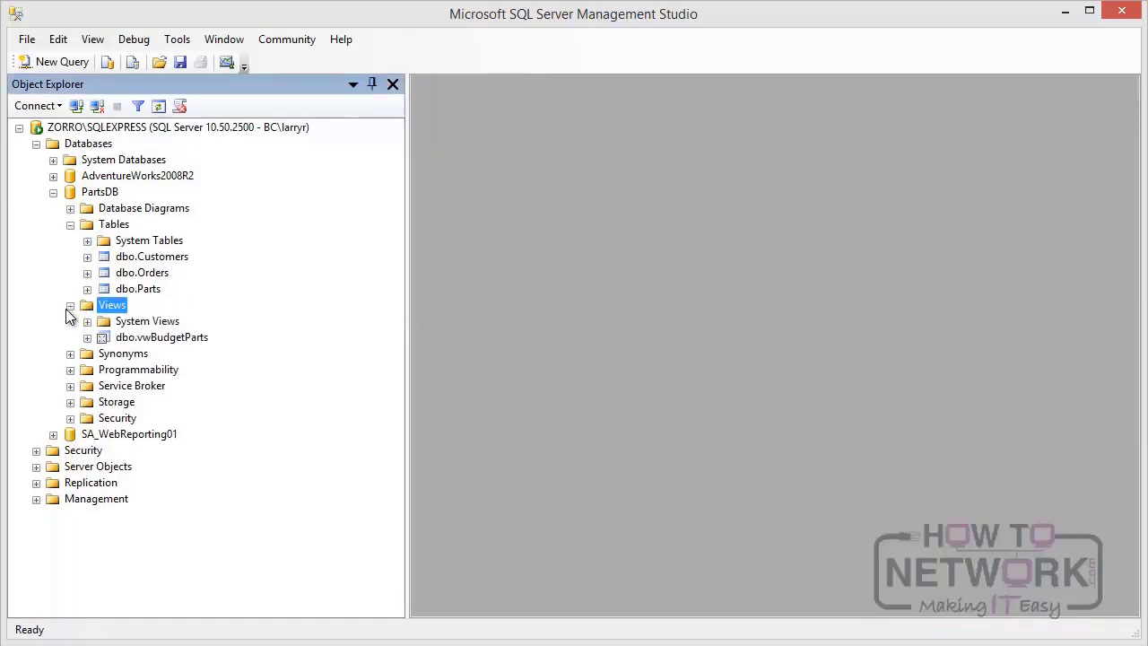
pyautogui.click(105, 339)
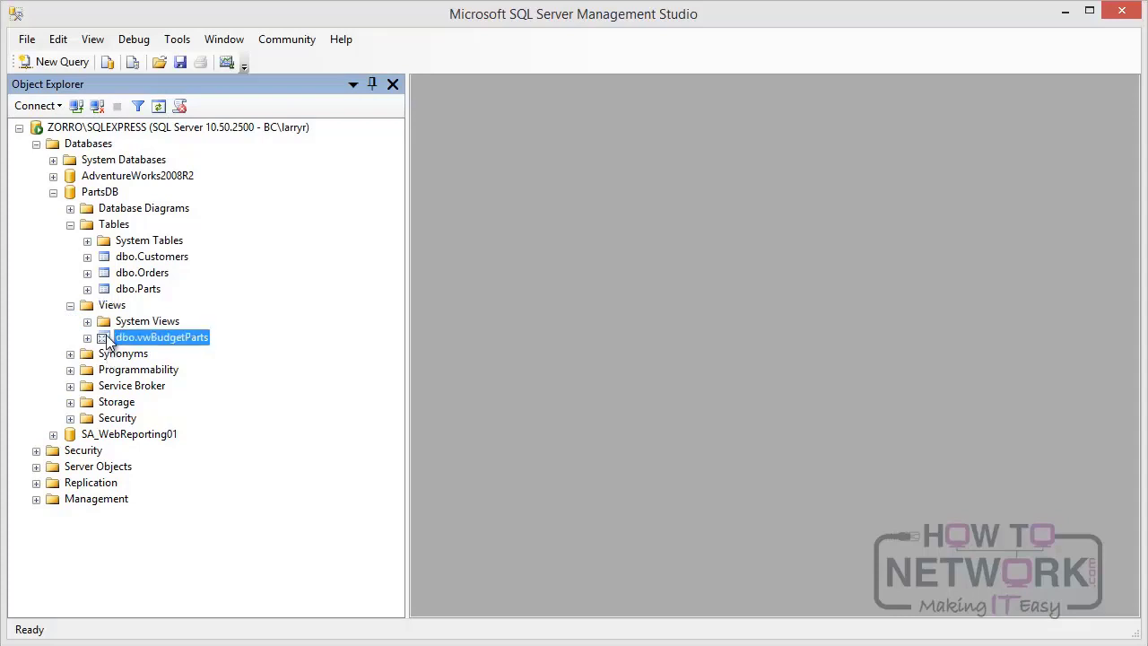
pyautogui.rightClick(106, 343)
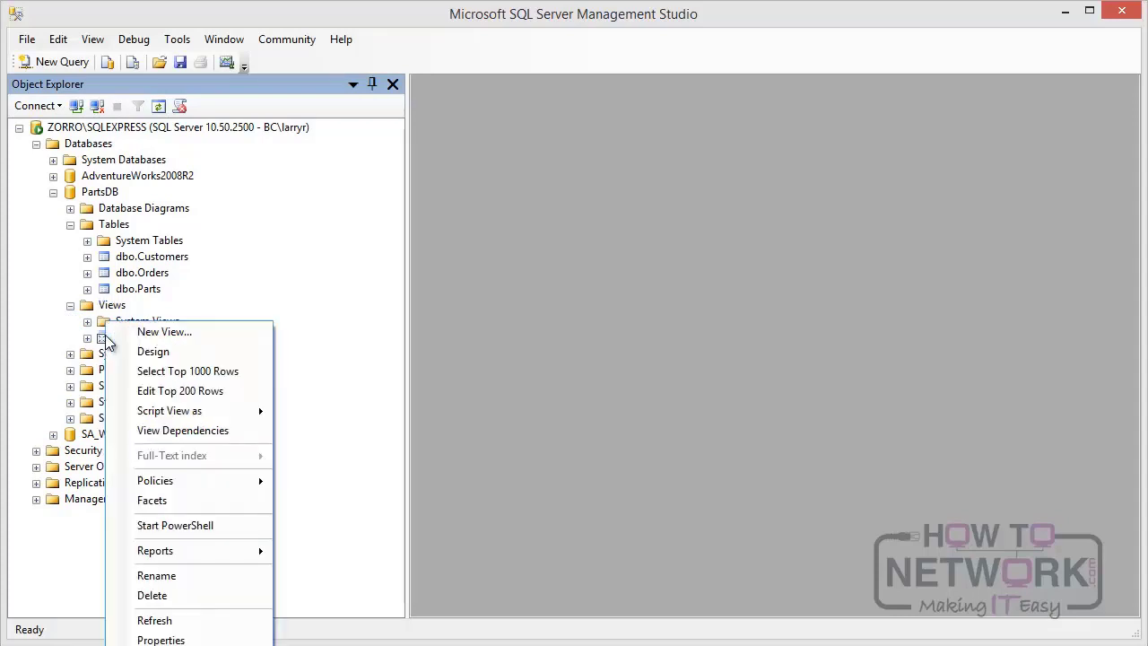
pyautogui.click(198, 371)
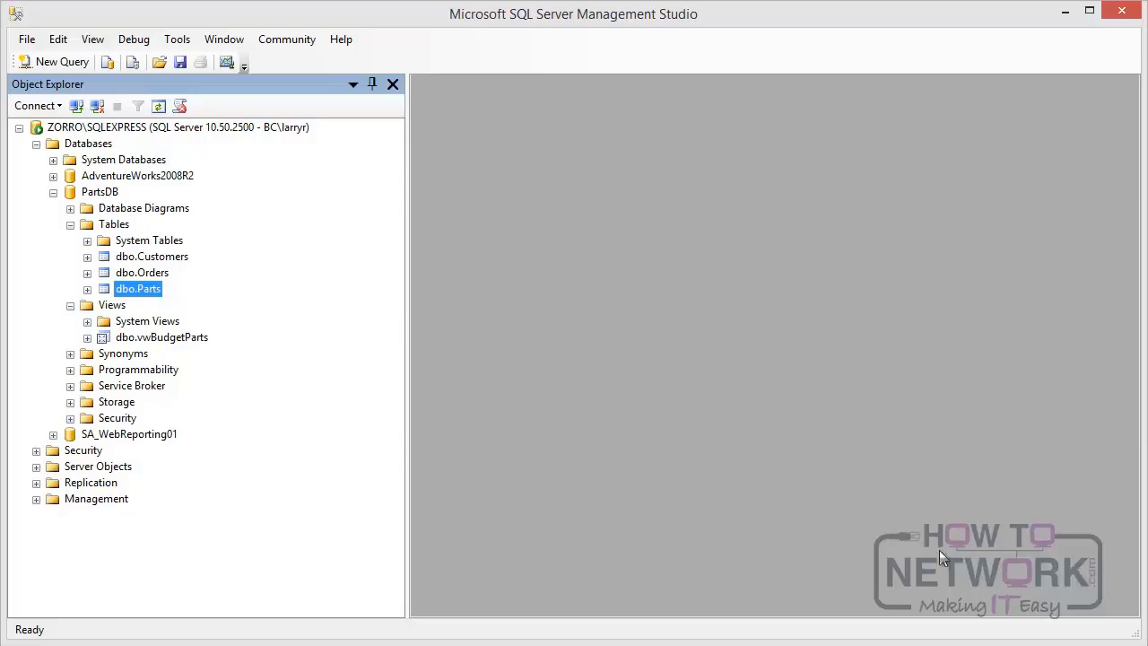
# - Open the top 200 rows of the Parts table for editing
pyautogui.rightClick(108, 292)
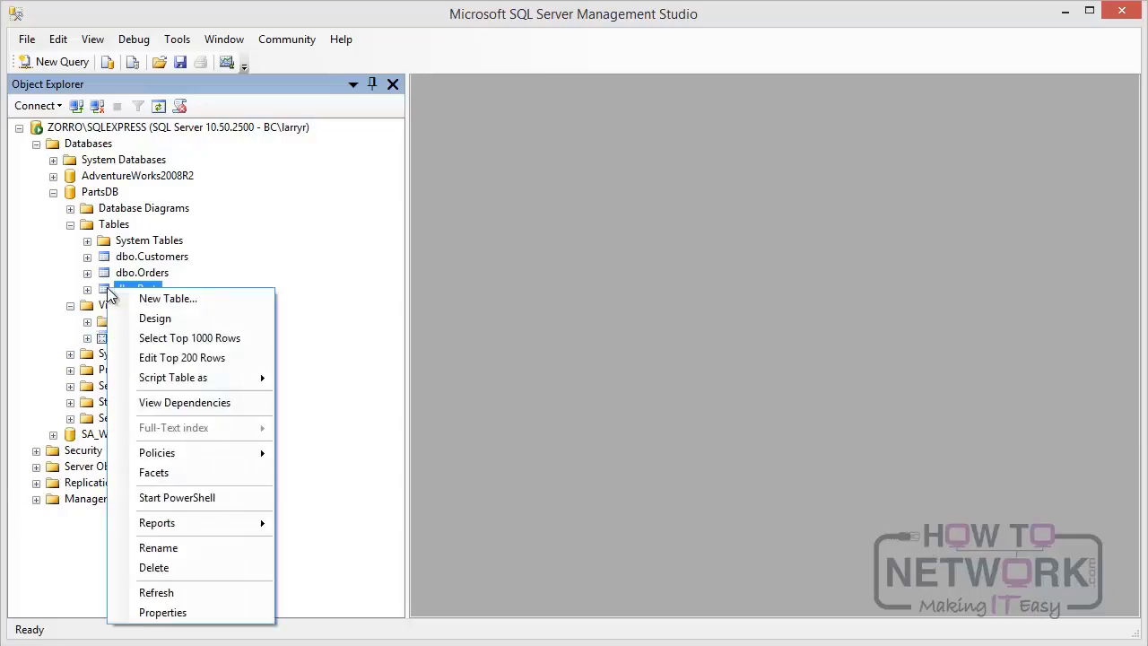
pyautogui.click(172, 359)
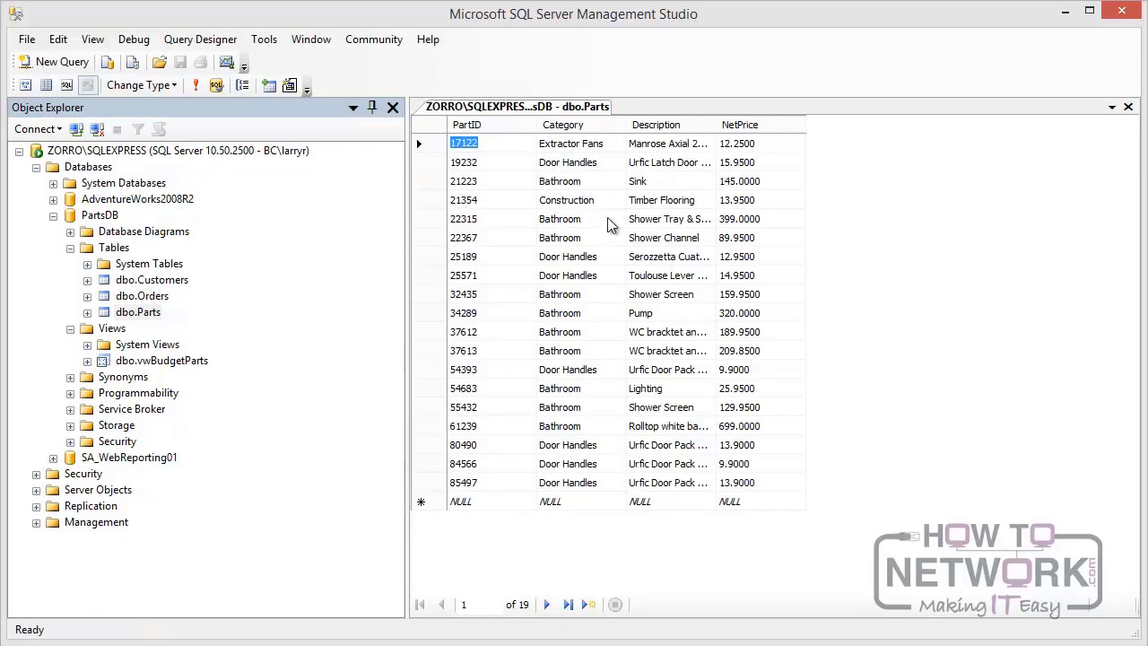
# - Set the Timber Flooring part's NetPrice to 8.95 and close the Parts table
pyautogui.click(733, 200)
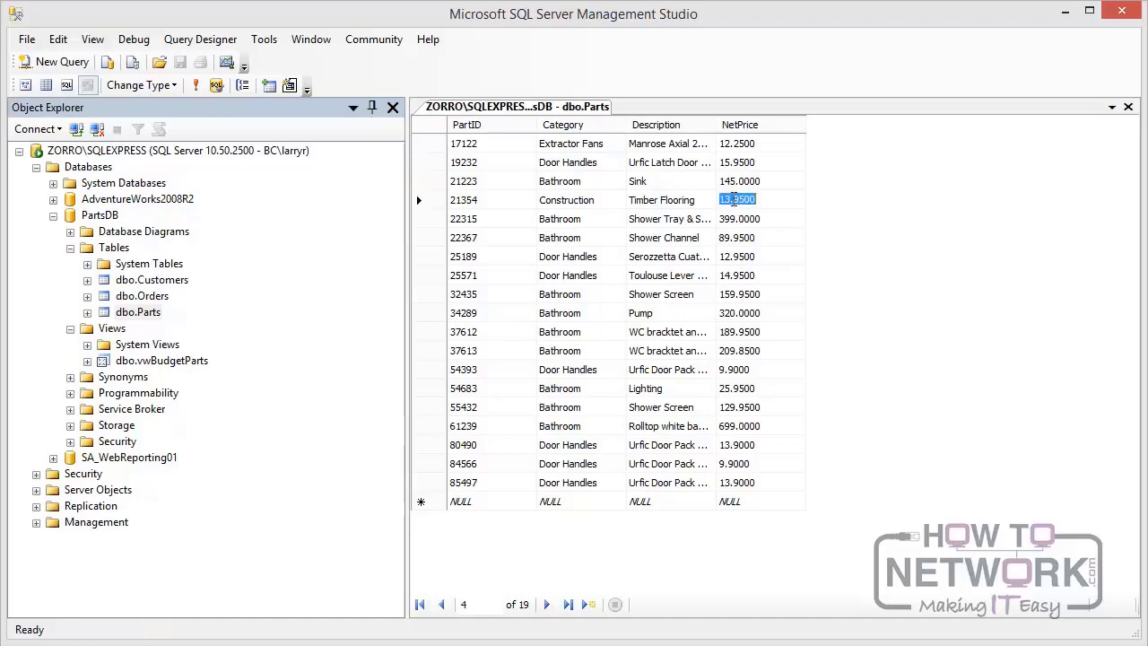
pyautogui.click(729, 200)
pyautogui.press('BackSpace')
pyautogui.write('8')
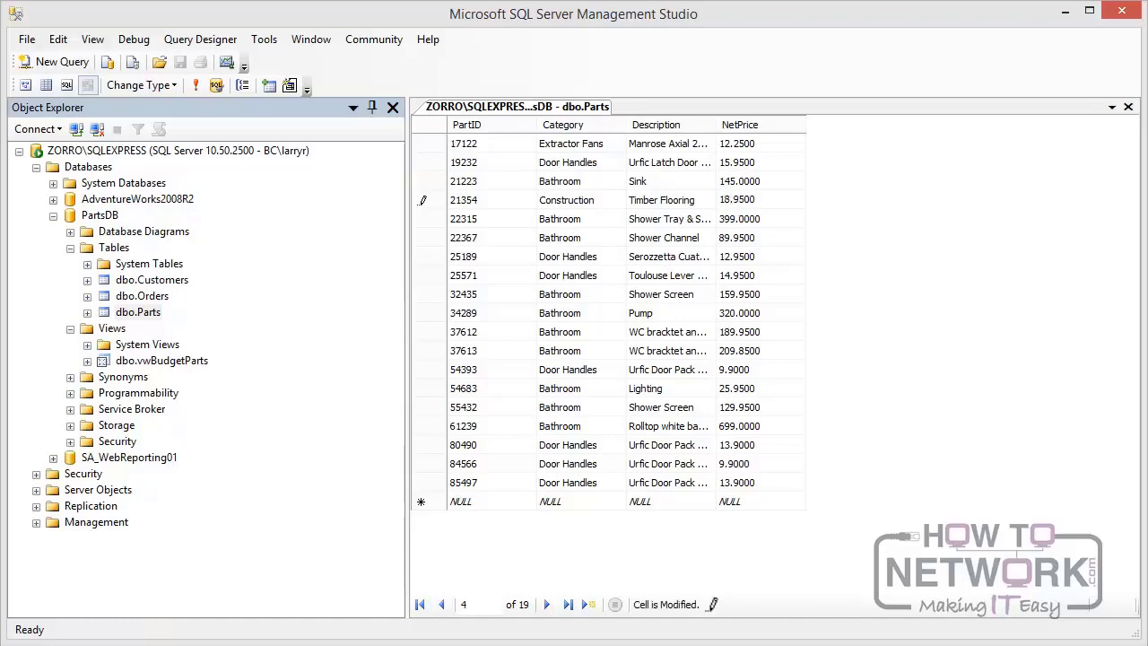
pyautogui.press('BackSpace')
pyautogui.press('BackSpace')
pyautogui.write('8')
pyautogui.click(659, 222)
pyautogui.click(1129, 109)
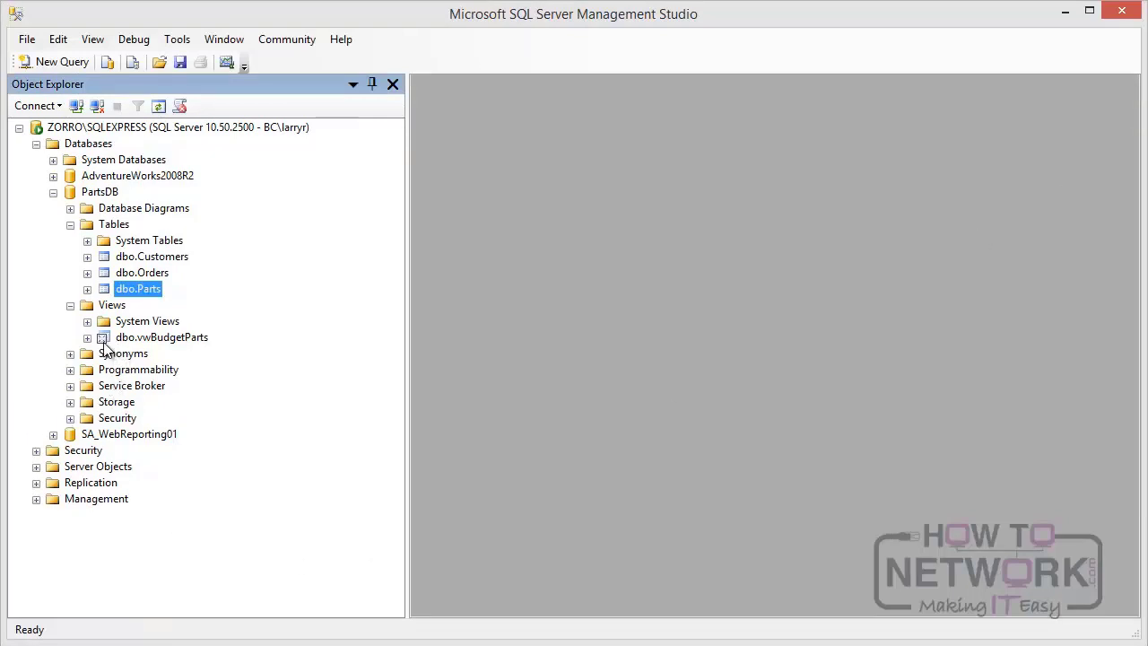
# - Select the top 1000 rows of the vwBudgetParts view again to check the effect of the price change
pyautogui.rightClick(105, 344)
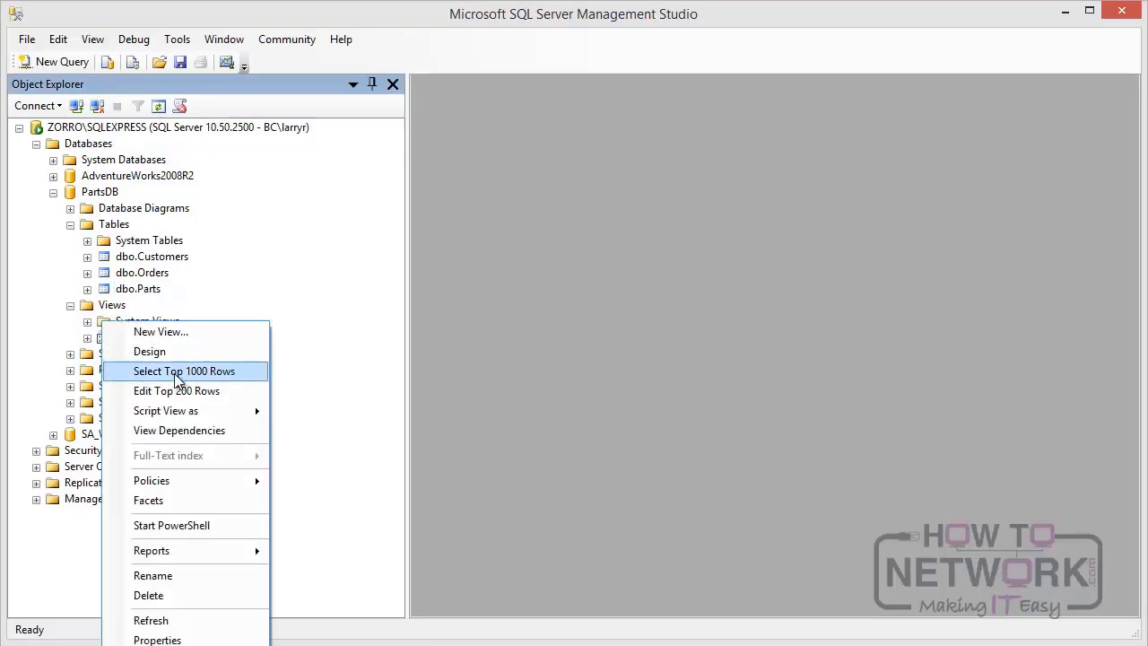
pyautogui.click(176, 376)
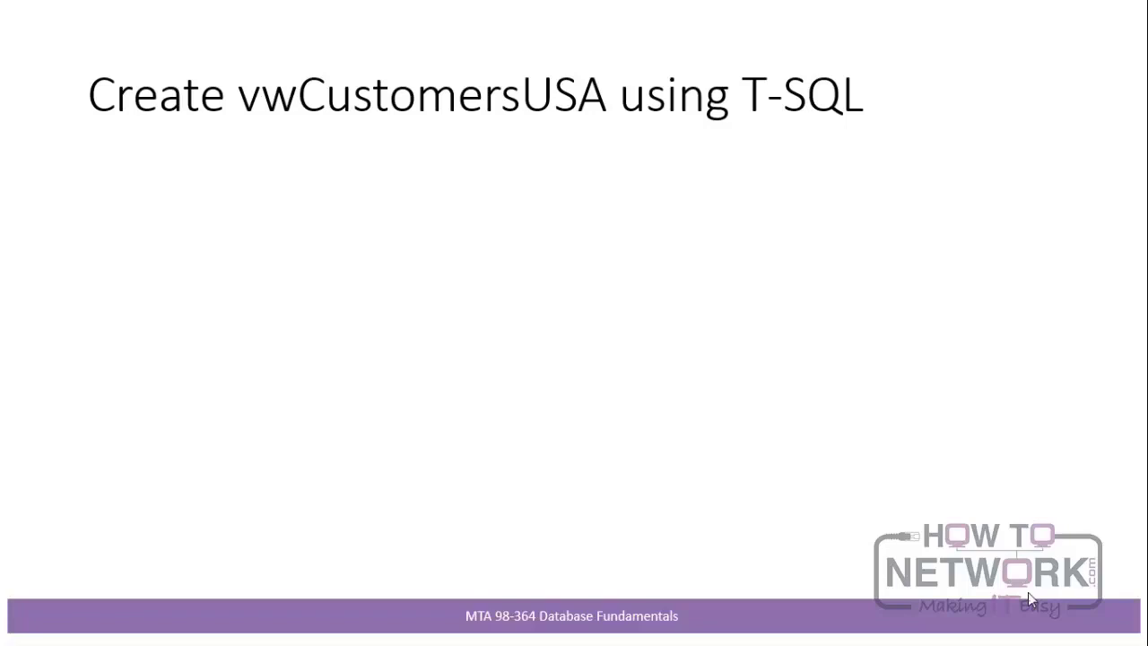
pyautogui.press('Right')
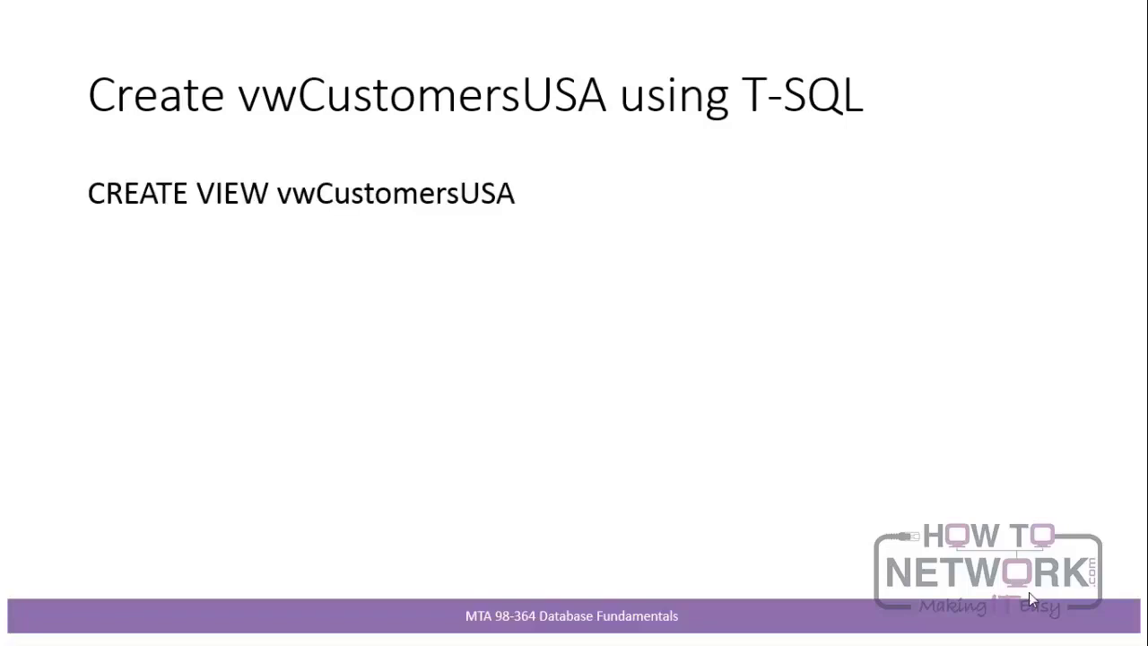
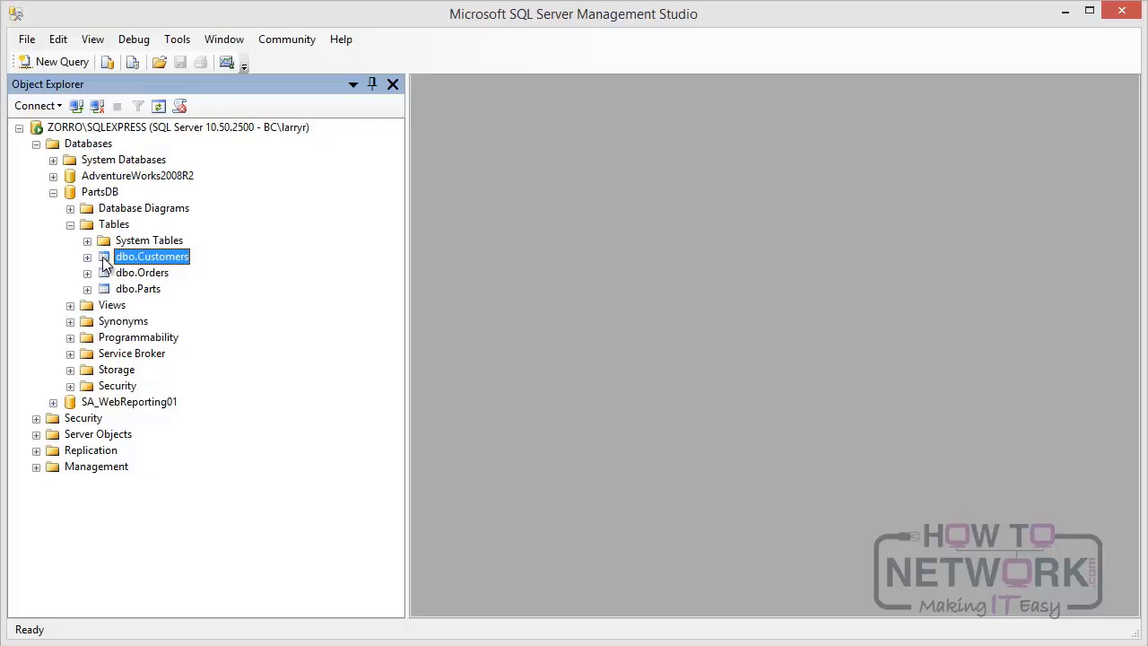
# - Open the top 200 rows of PartsDB's Customers table for editing and widen the CustomerName, Address1 and Country columns
pyautogui.rightClick(104, 258)
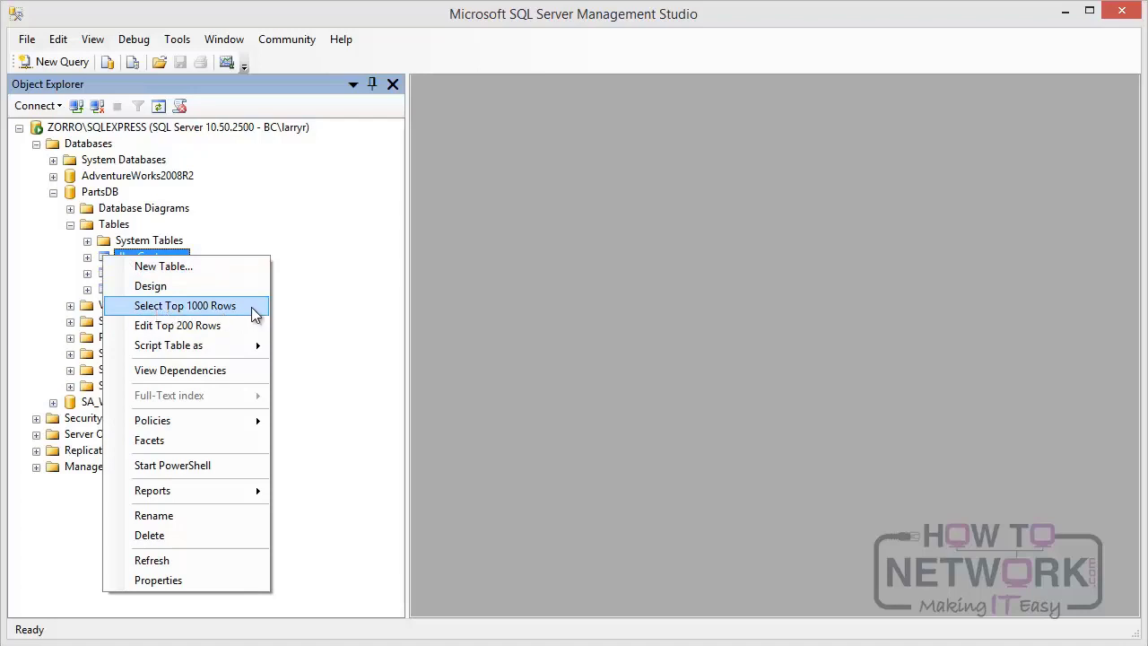
pyautogui.click(172, 326)
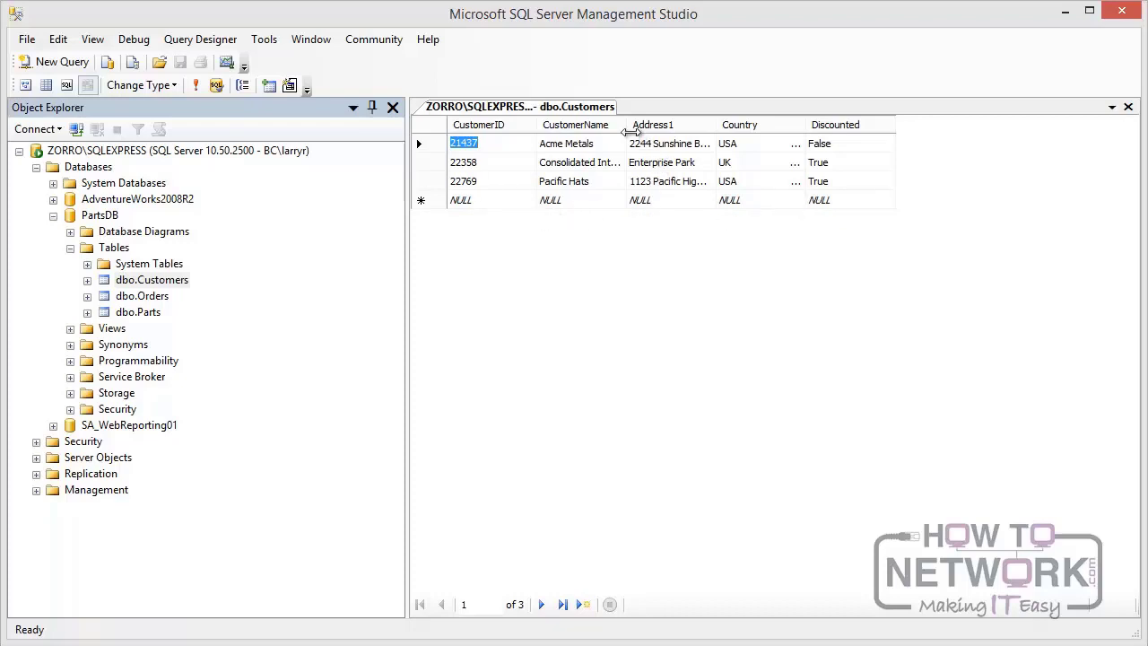
pyautogui.moveTo(627, 129); pyautogui.dragTo(649, 128)
pyautogui.moveTo(737, 129); pyautogui.dragTo(787, 128)
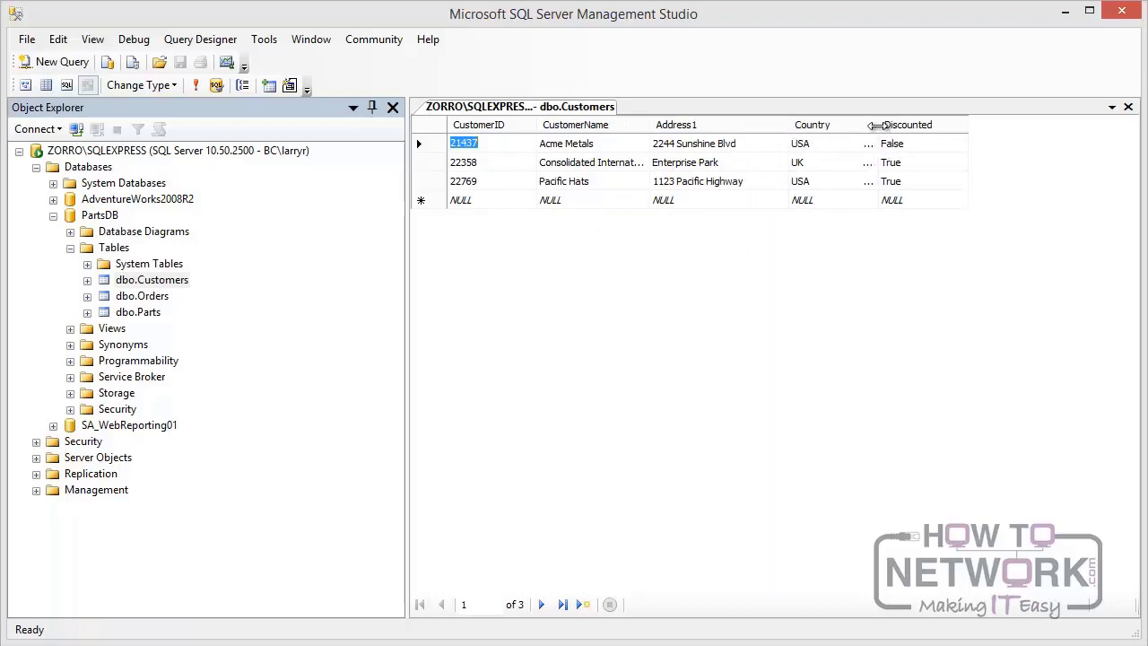
pyautogui.moveTo(877, 128); pyautogui.dragTo(901, 128)
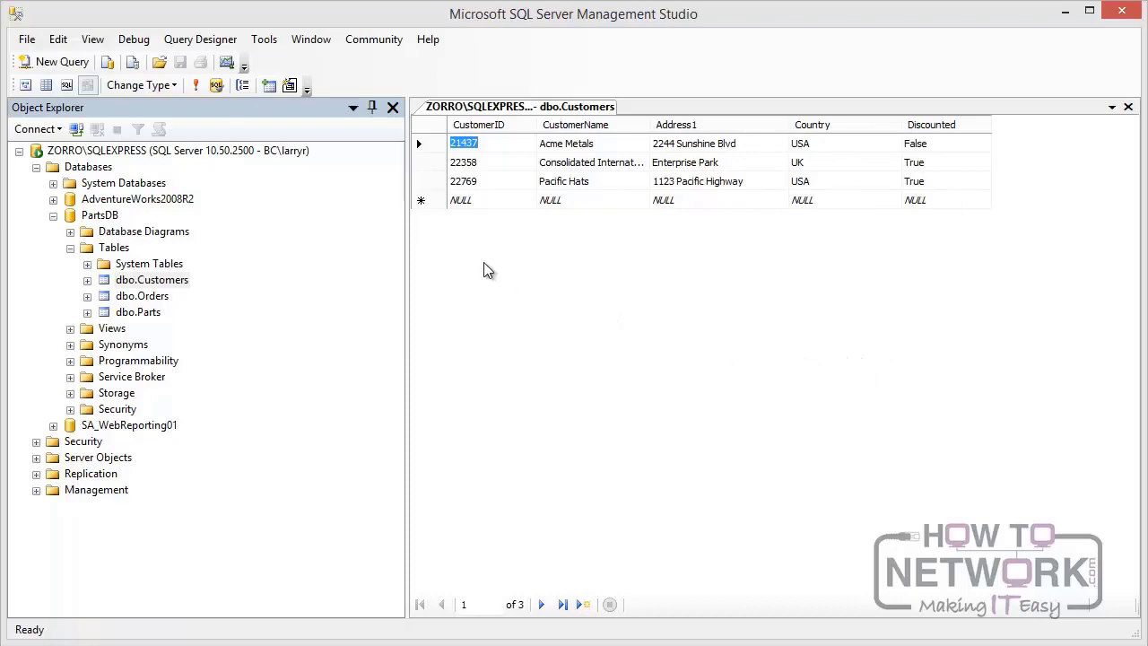
# - Add a customer row with a new customer ID and the CustomerName TA Holdings Inc, leaving the other fields empty
pyautogui.click(469, 199)
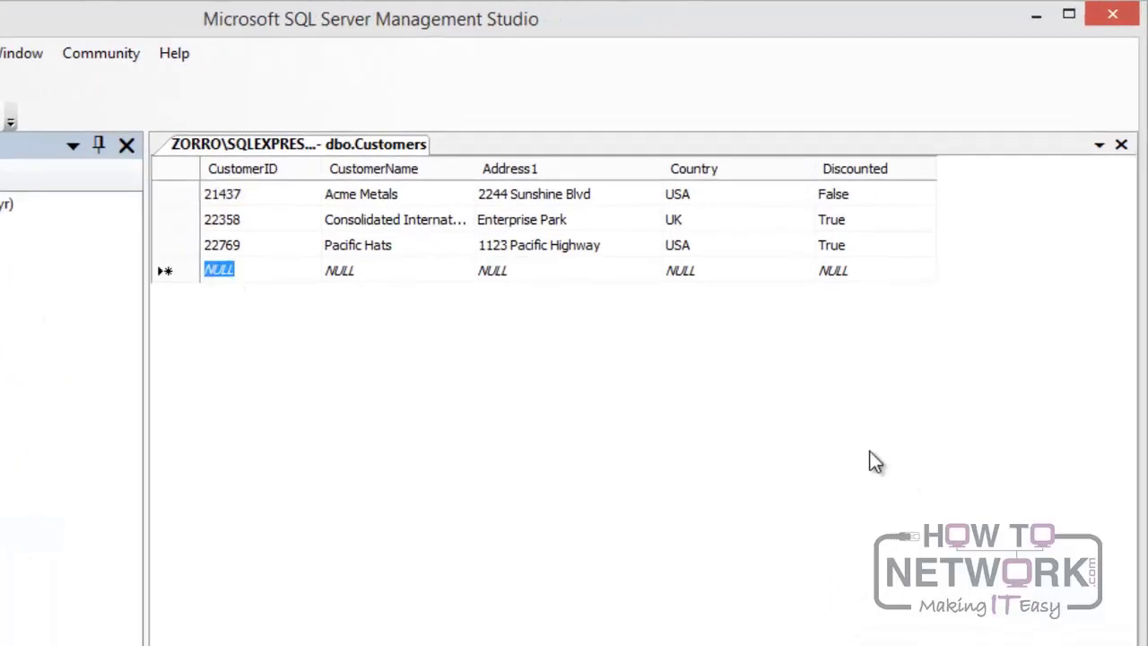
pyautogui.write('22')
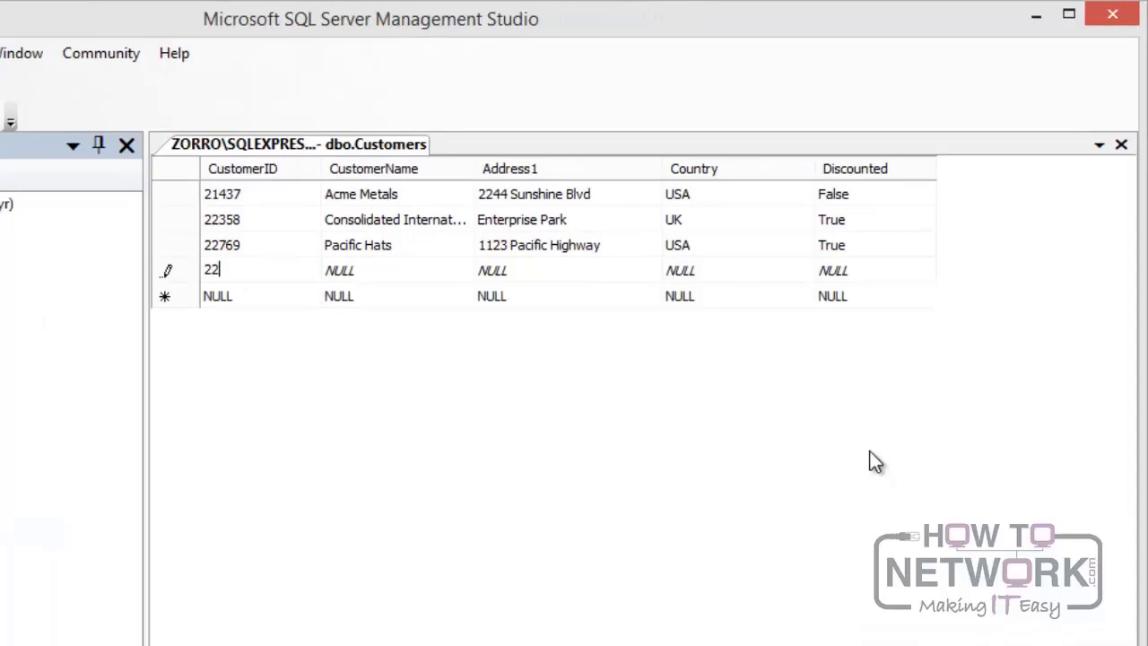
pyautogui.write('770')
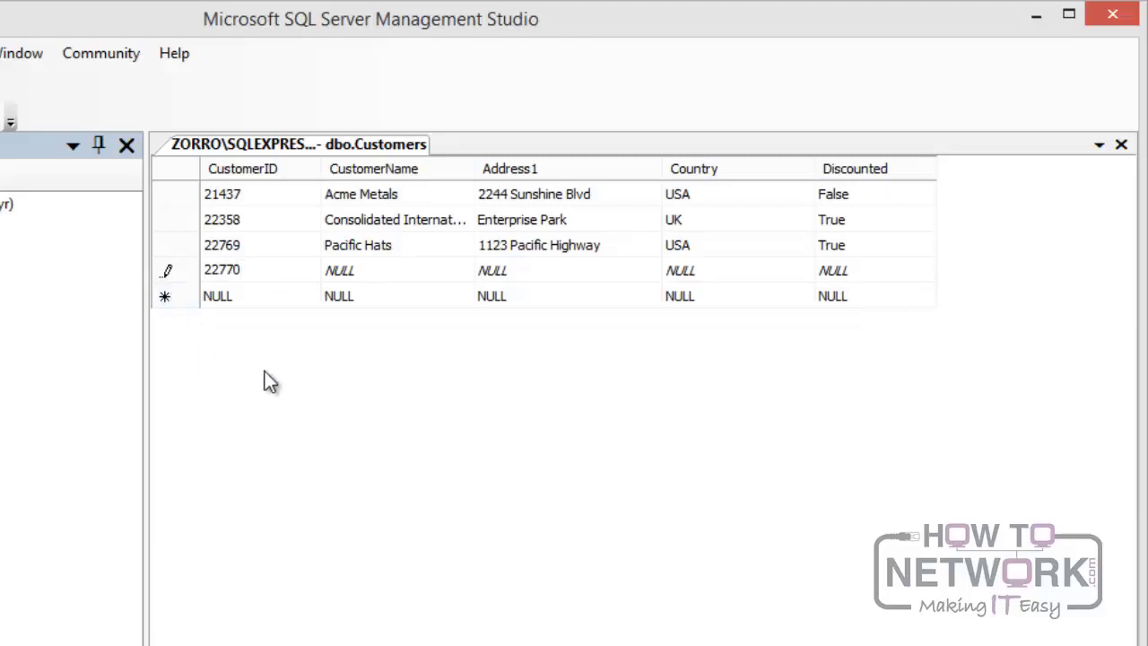
pyautogui.click(365, 268)
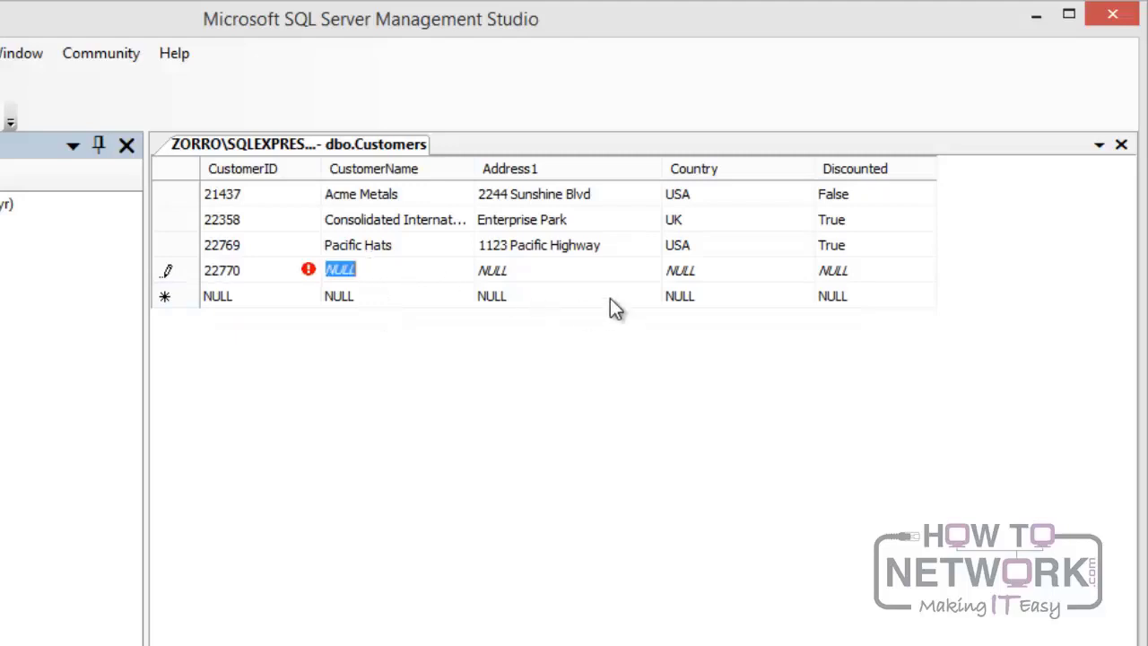
pyautogui.write('TA Holdings')
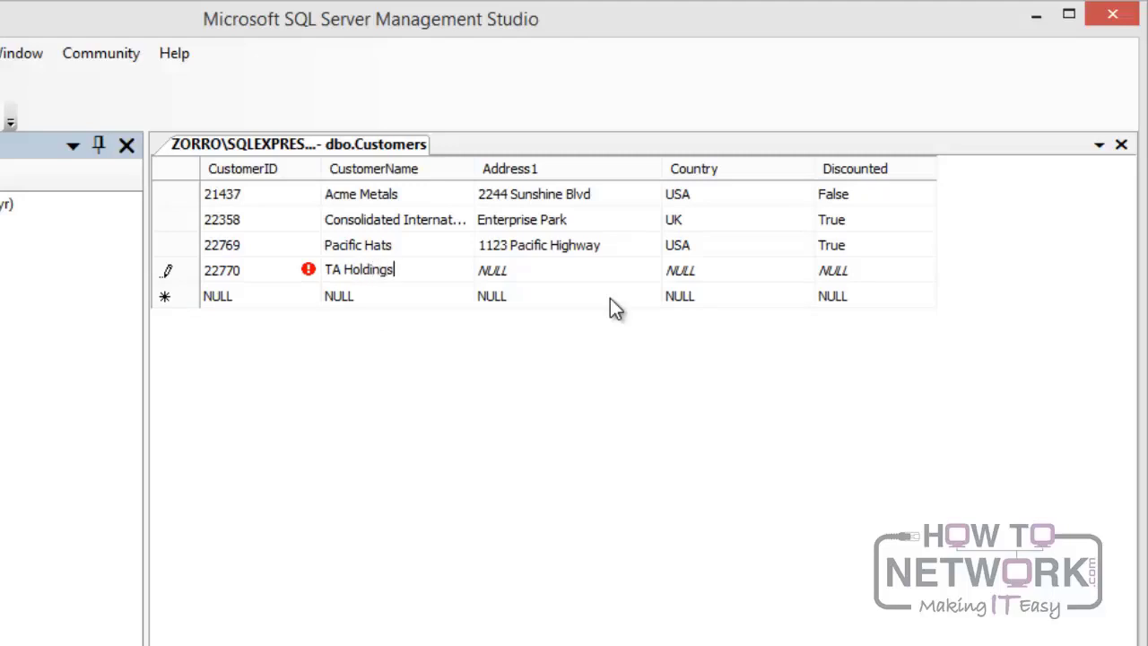
pyautogui.write(' Inc')
pyautogui.click(358, 295)
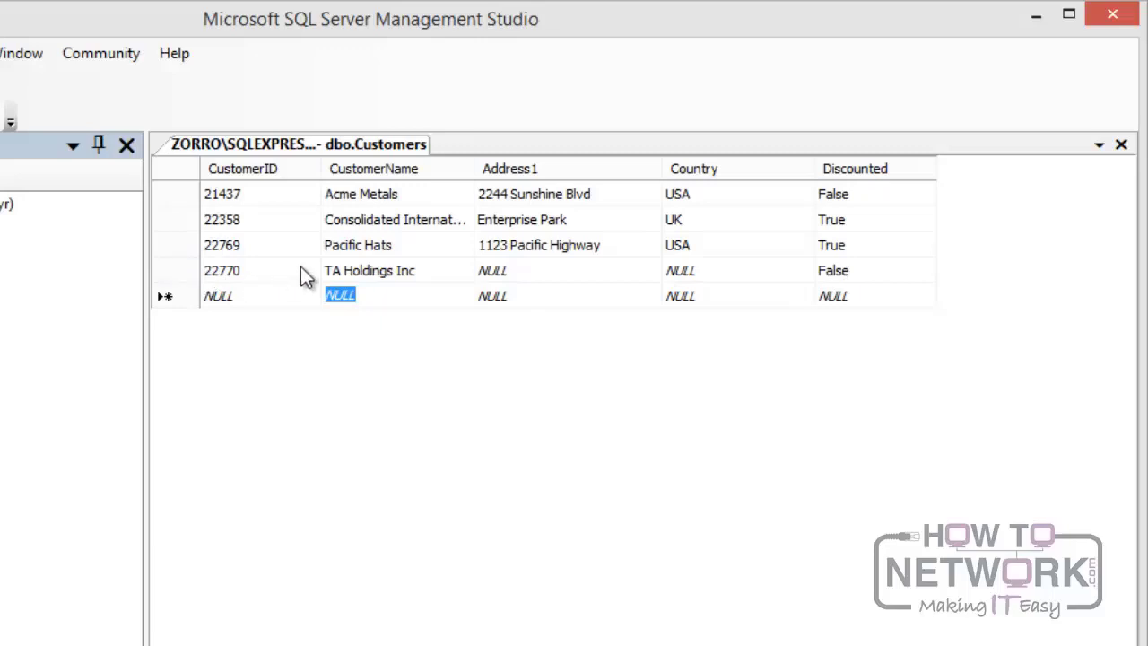
# - Fill in the street address of TA Holdings Inc, set its Country to Canada, and commit the row
pyautogui.click(506, 272)
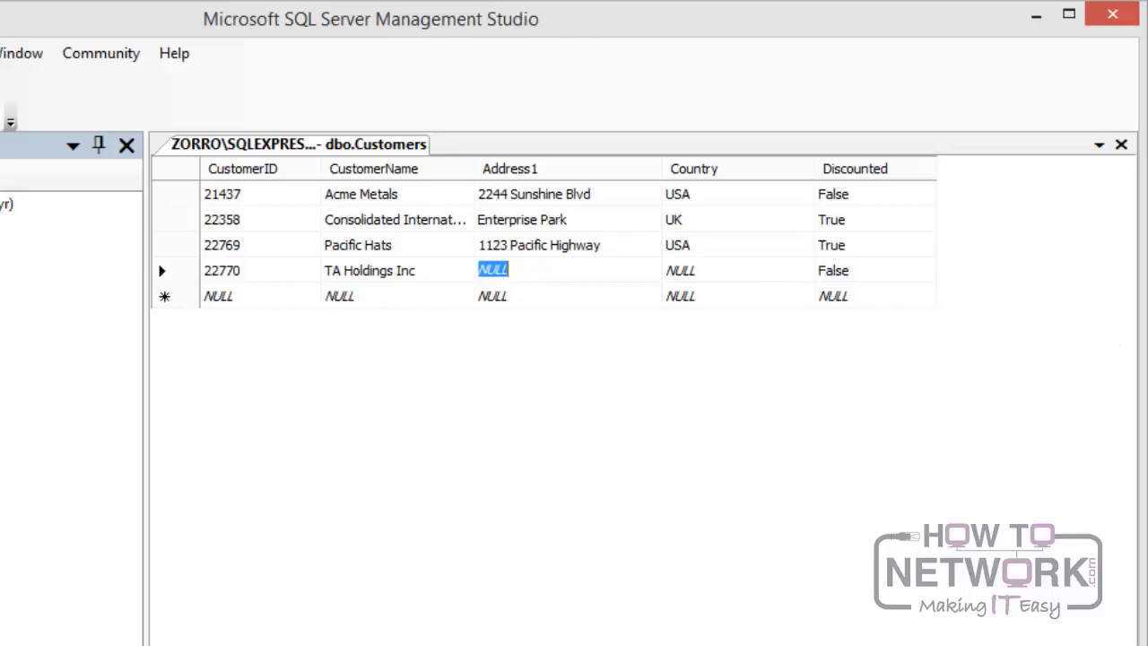
pyautogui.write('1600 Ola')
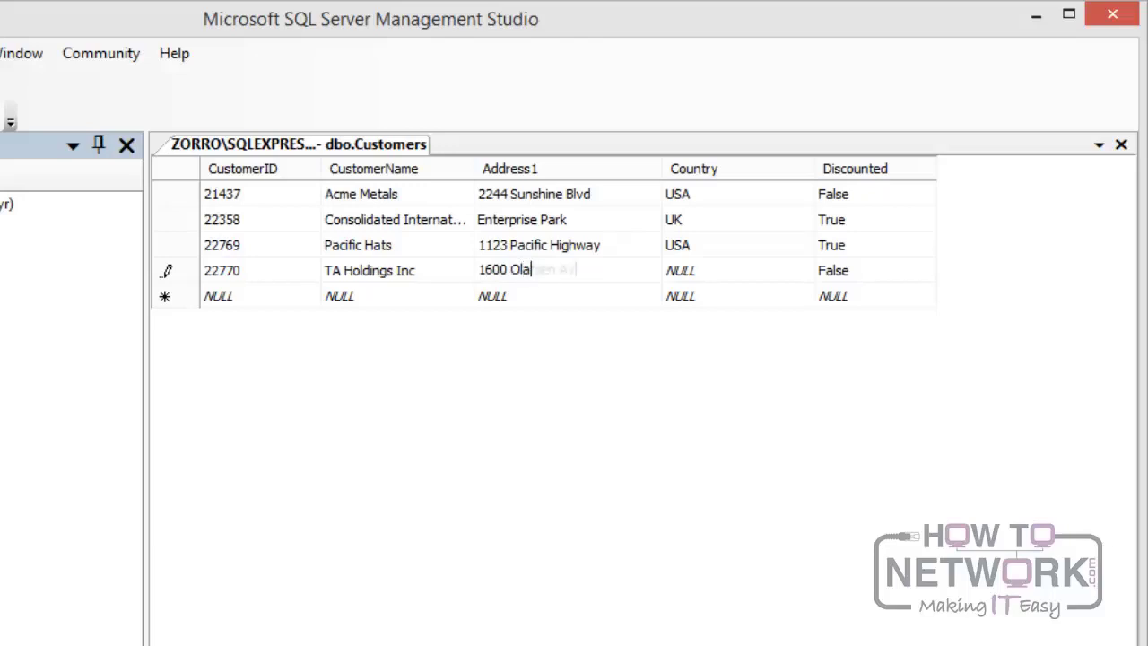
pyautogui.write('fsen Ave')
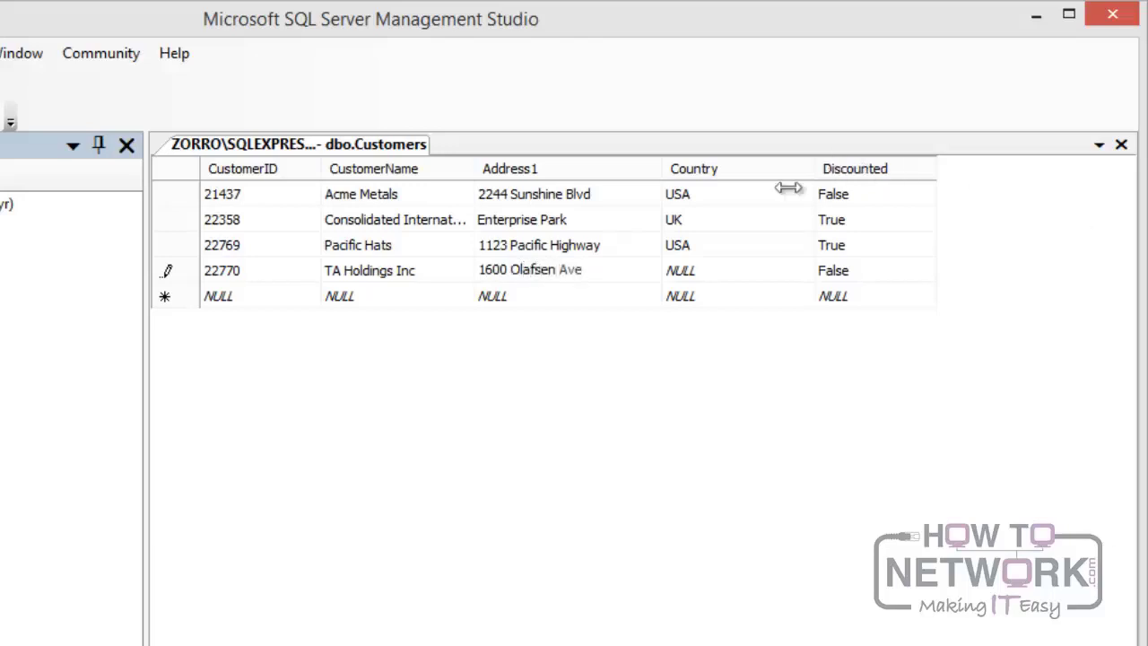
pyautogui.click(695, 271)
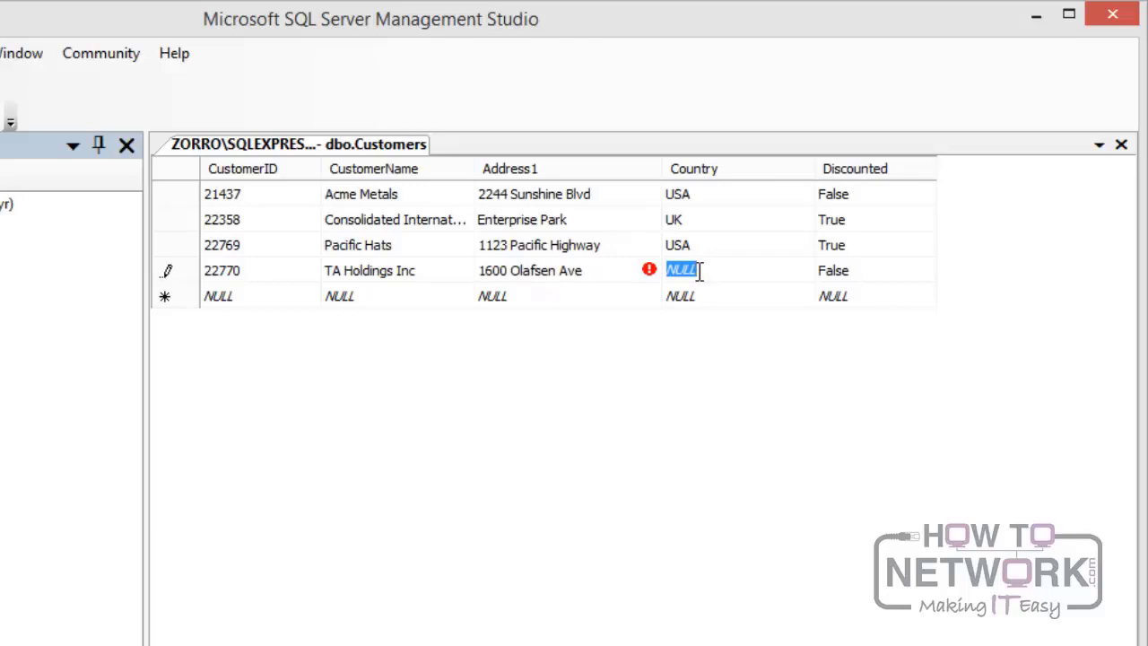
pyautogui.write('Canada')
pyautogui.click(253, 299)
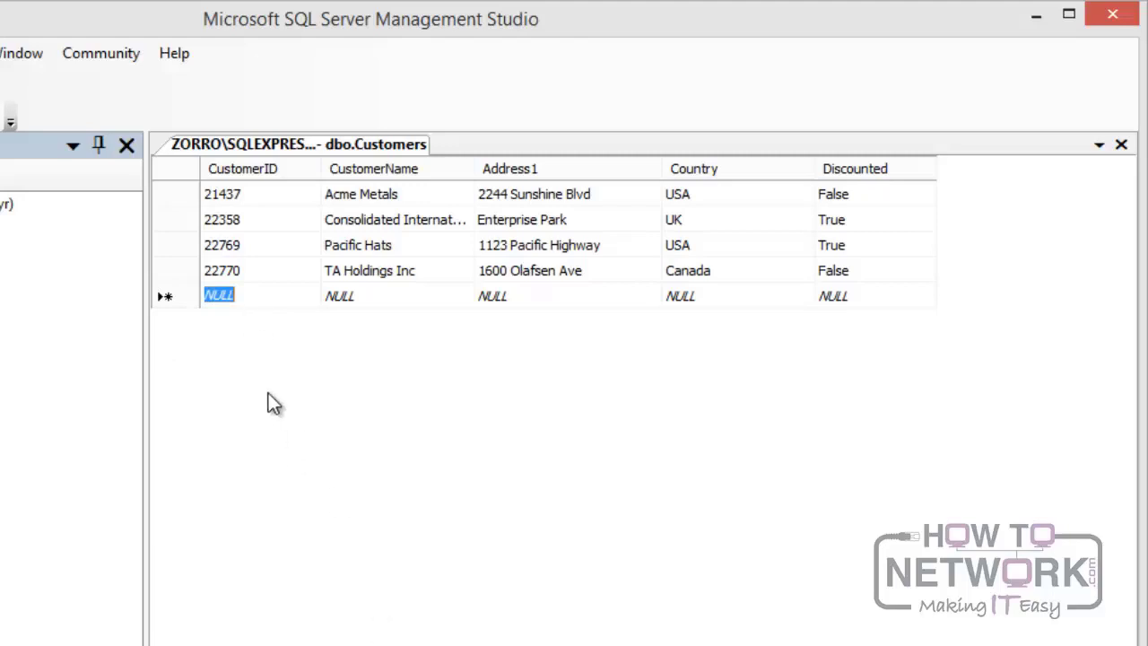
# - Try to add a customer row named T A Foundries without a CustomerID, and cancel the entry
pyautogui.click(360, 298)
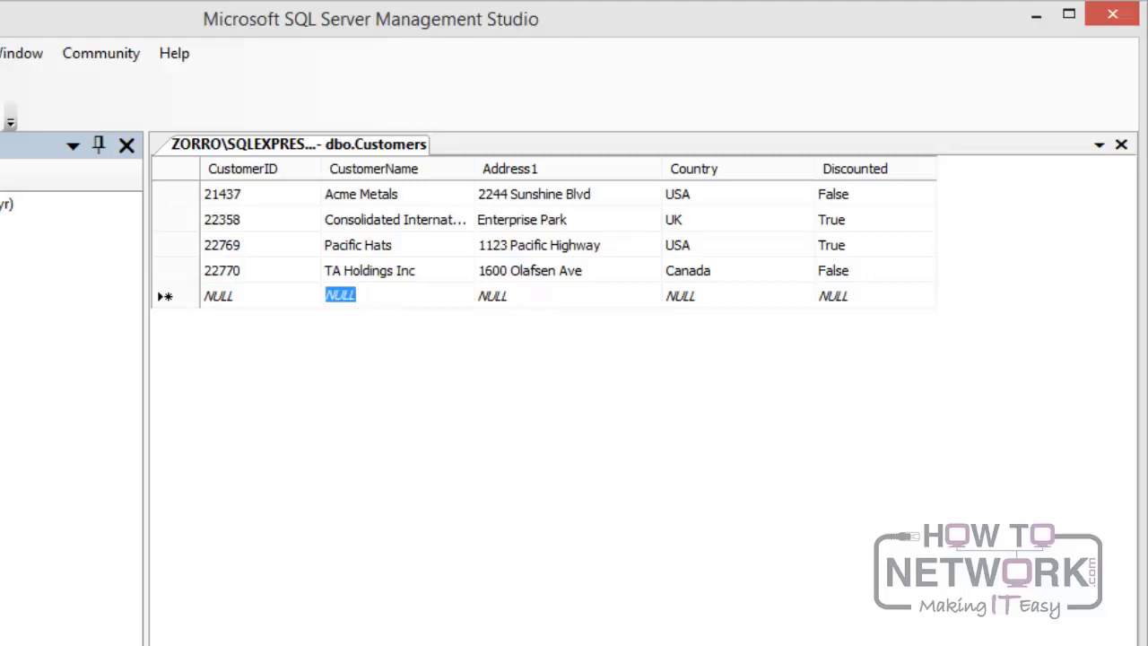
pyautogui.write('T')
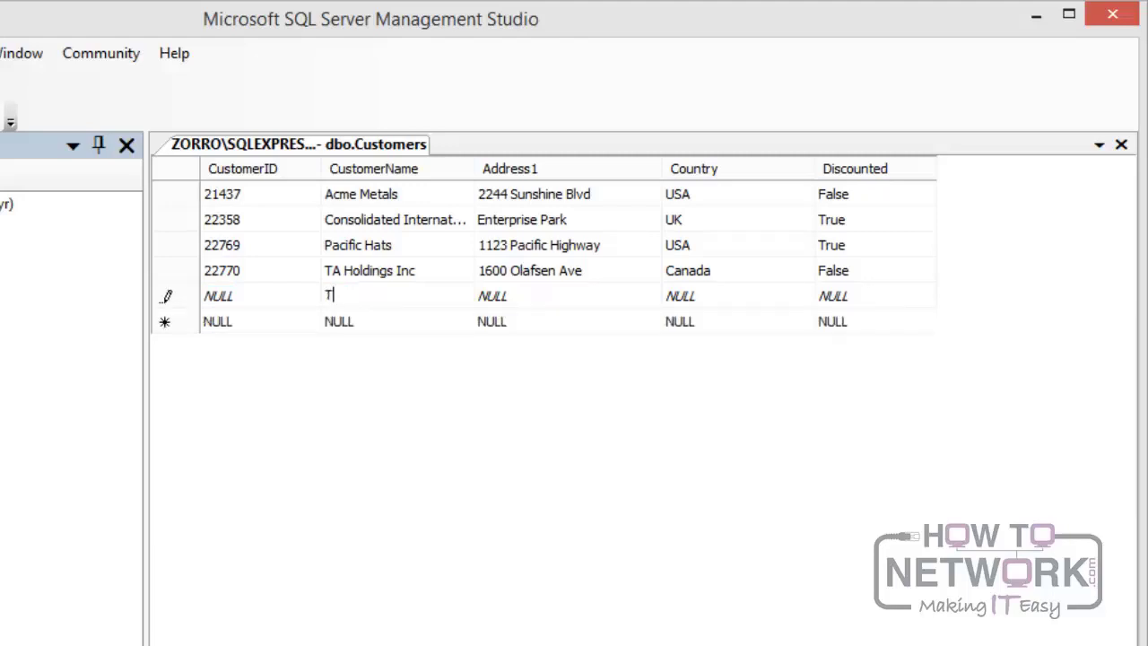
pyautogui.write(' A Foundries')
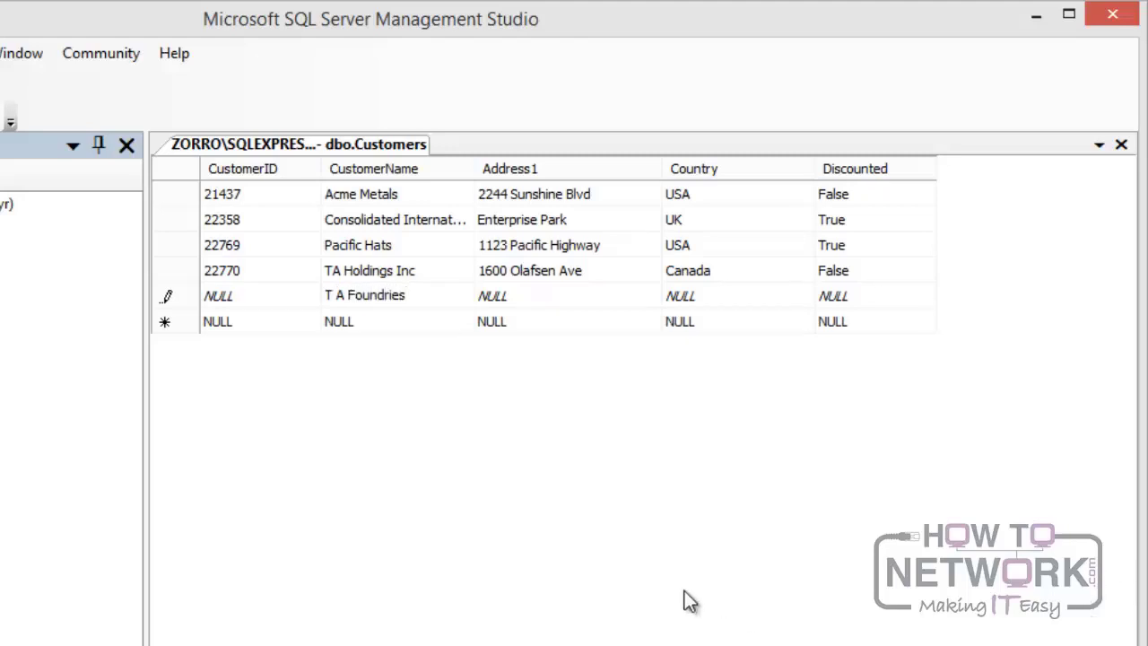
pyautogui.click(363, 330)
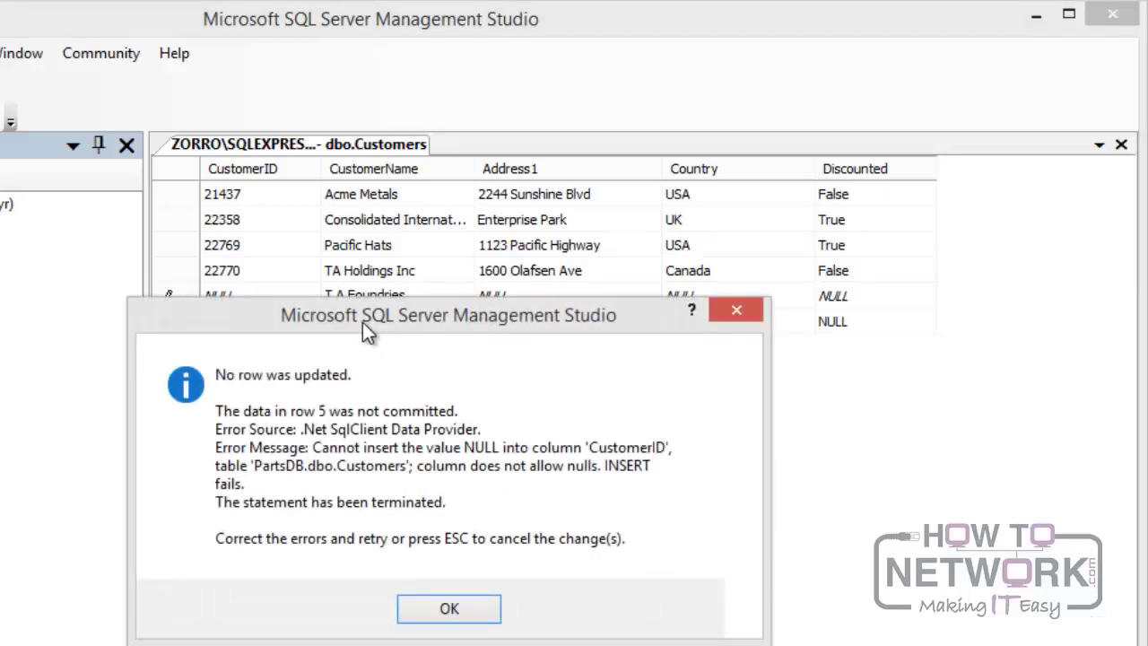
pyautogui.moveTo(366, 316); pyautogui.dragTo(372, 431)
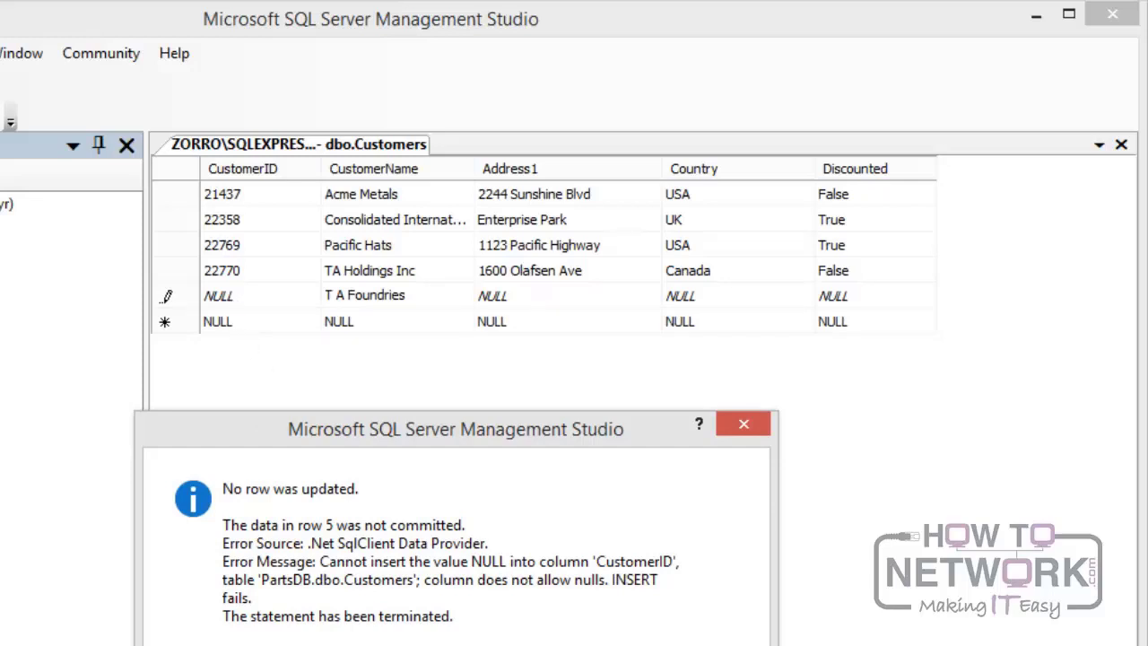
pyautogui.press('Return')
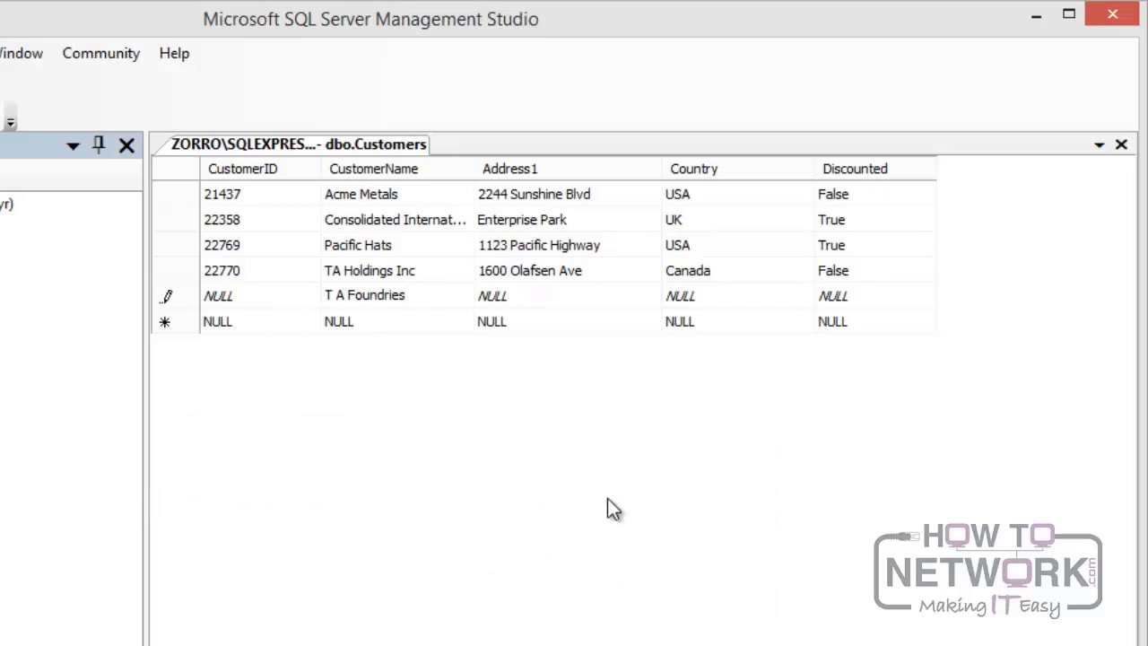
pyautogui.press('Escape')
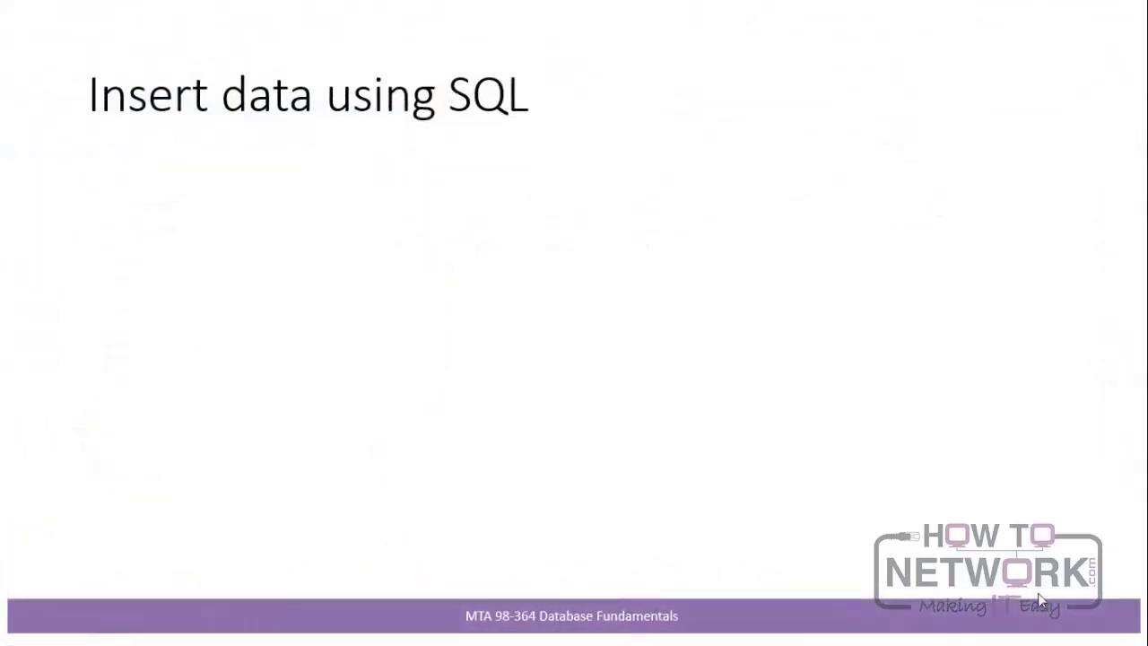
pyautogui.click(1065, 599)
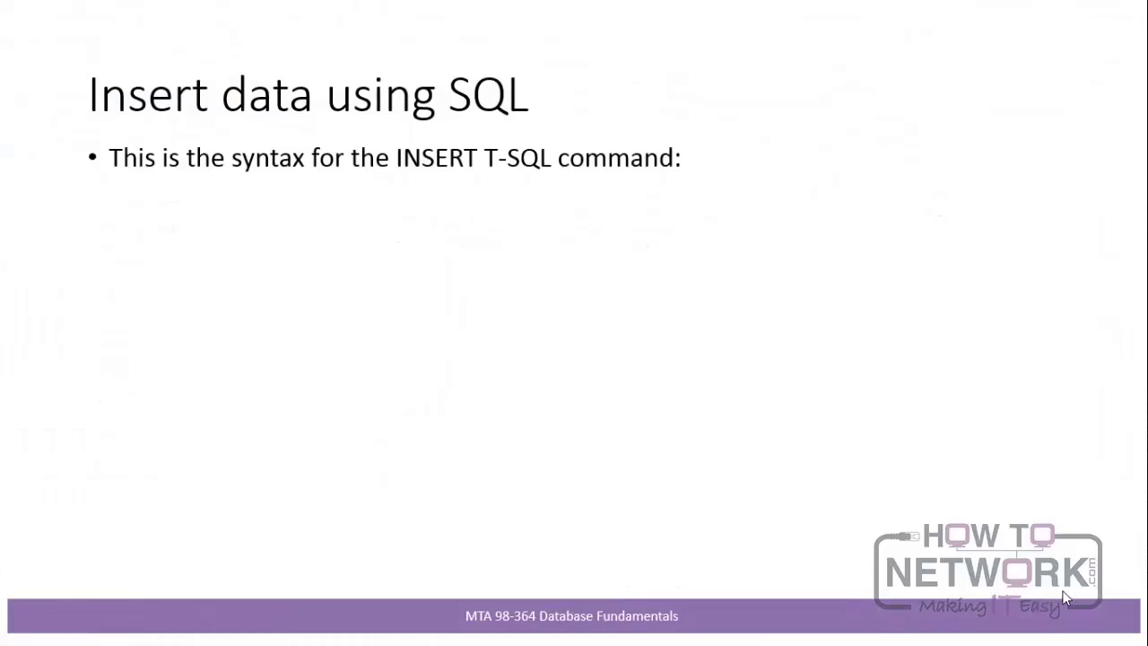
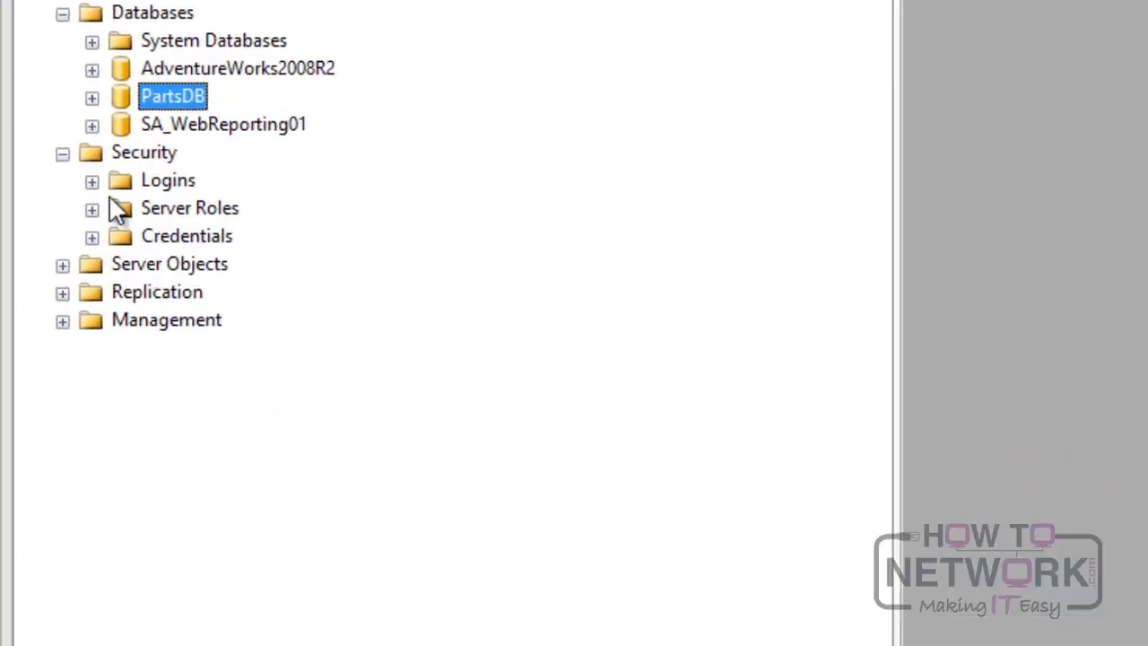
# - Expand the Logins folder under the server's Security node to list the existing logins
pyautogui.click(94, 159)
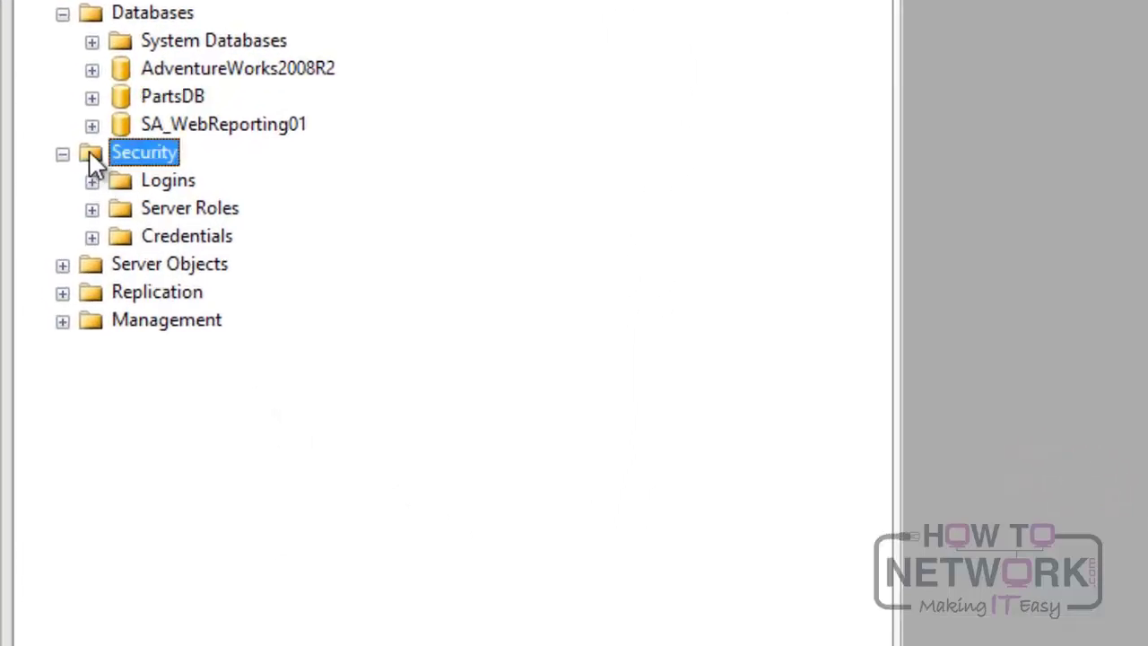
pyautogui.click(123, 188)
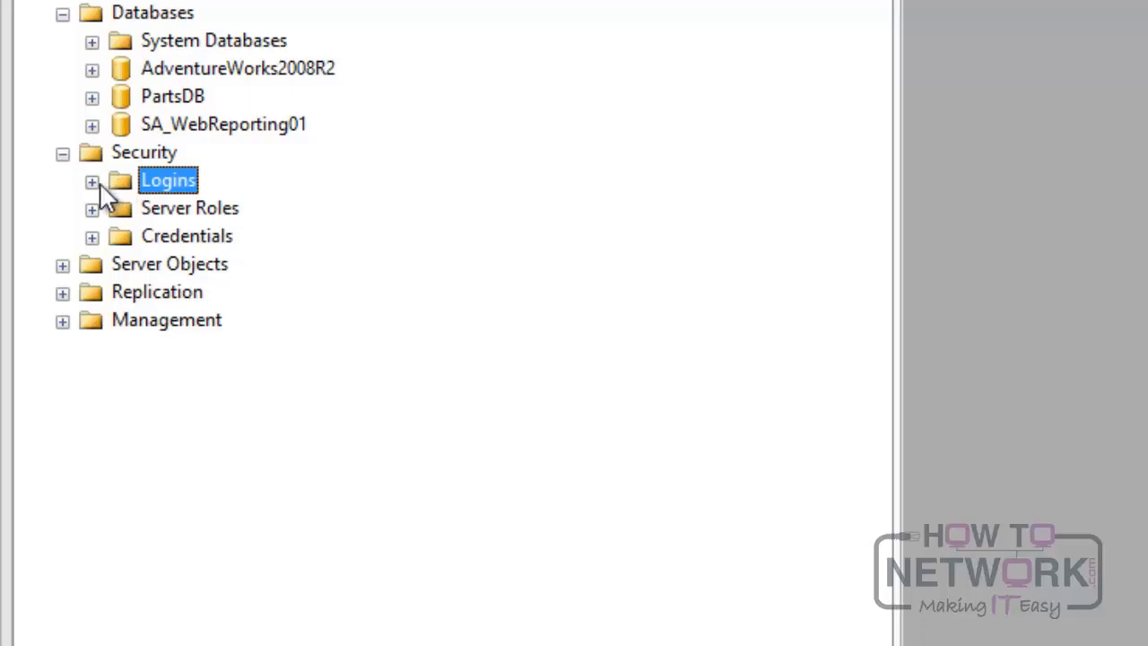
pyautogui.click(91, 181)
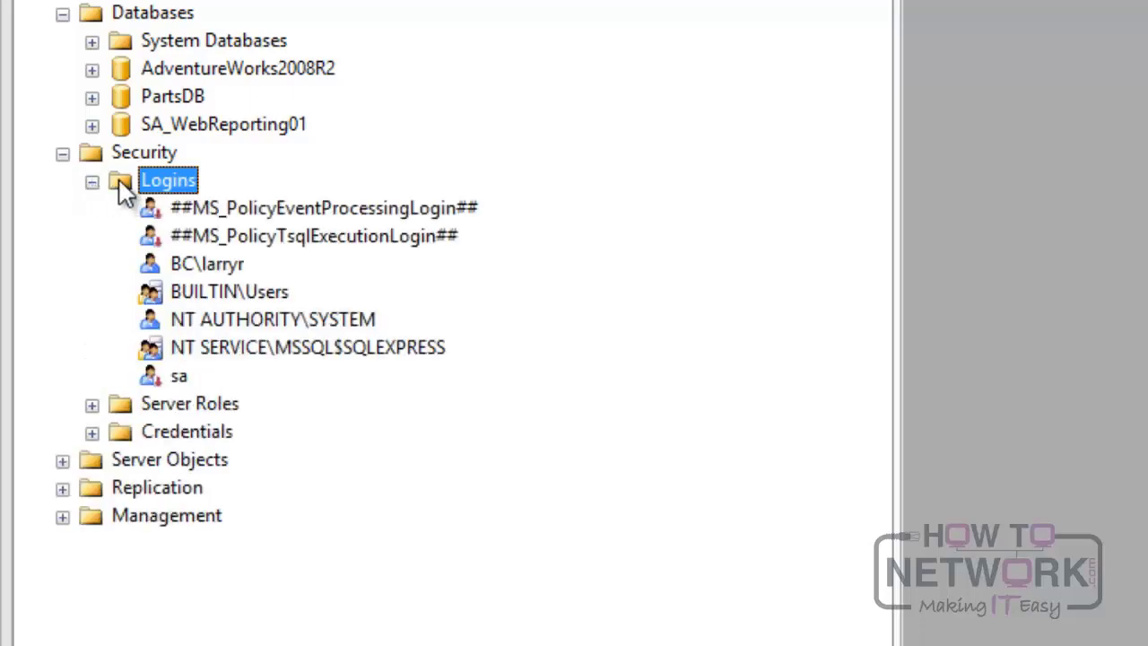
# - Open the new login form from Logins, view its Server Roles page, and cancel without creating a login
pyautogui.rightClick(123, 190)
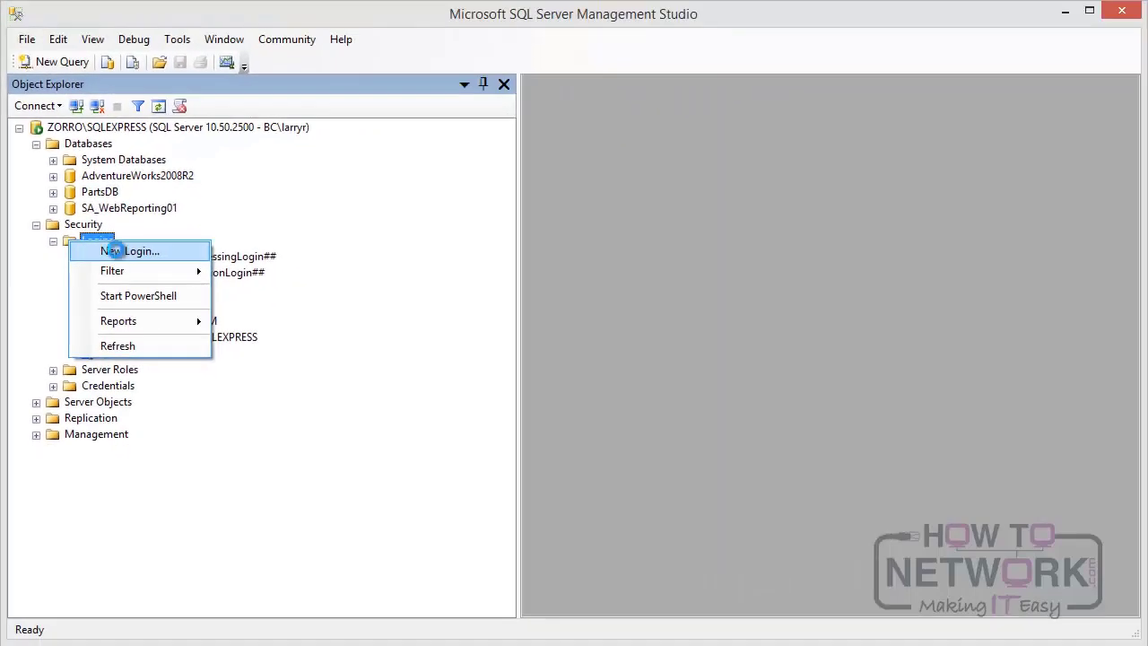
pyautogui.click(117, 251)
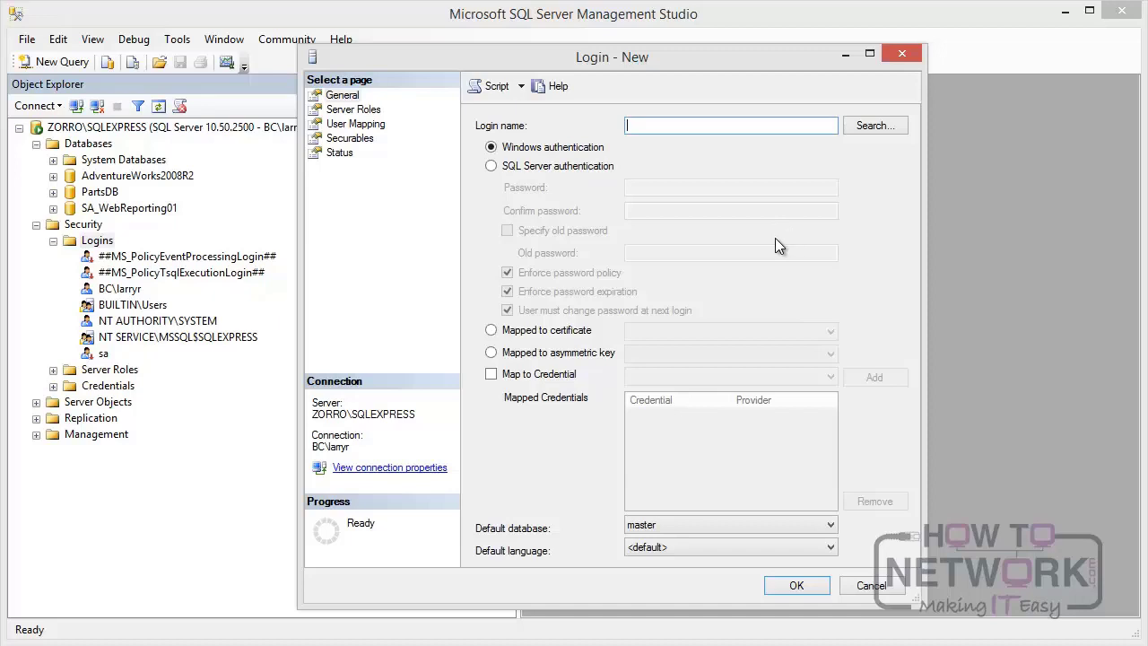
pyautogui.click(359, 111)
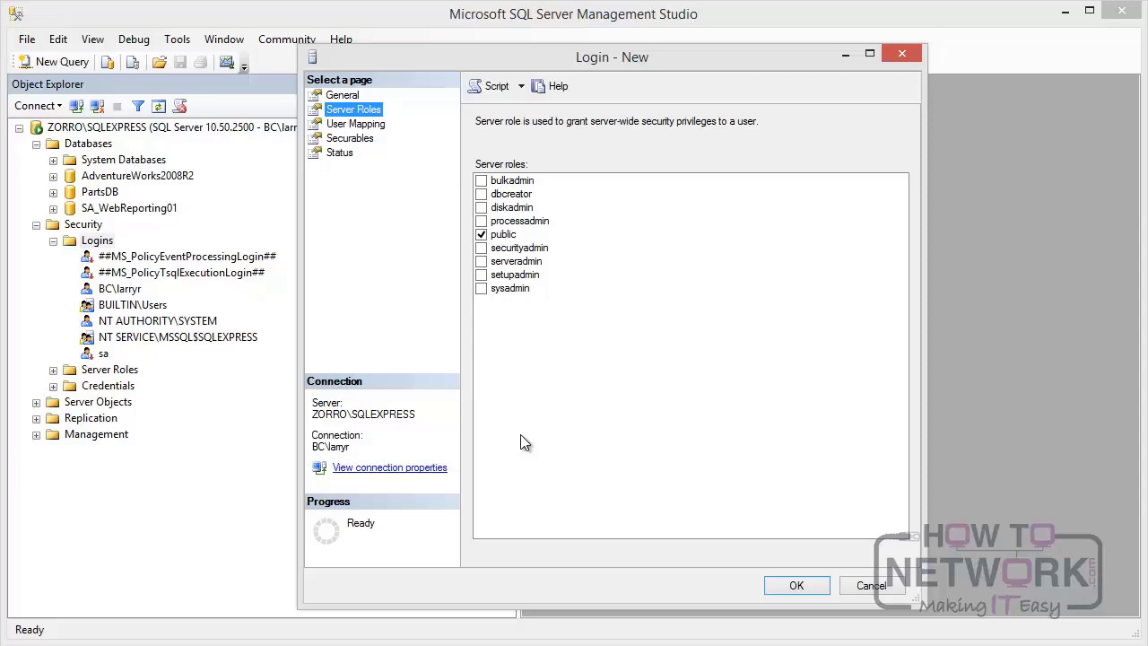
pyautogui.click(874, 588)
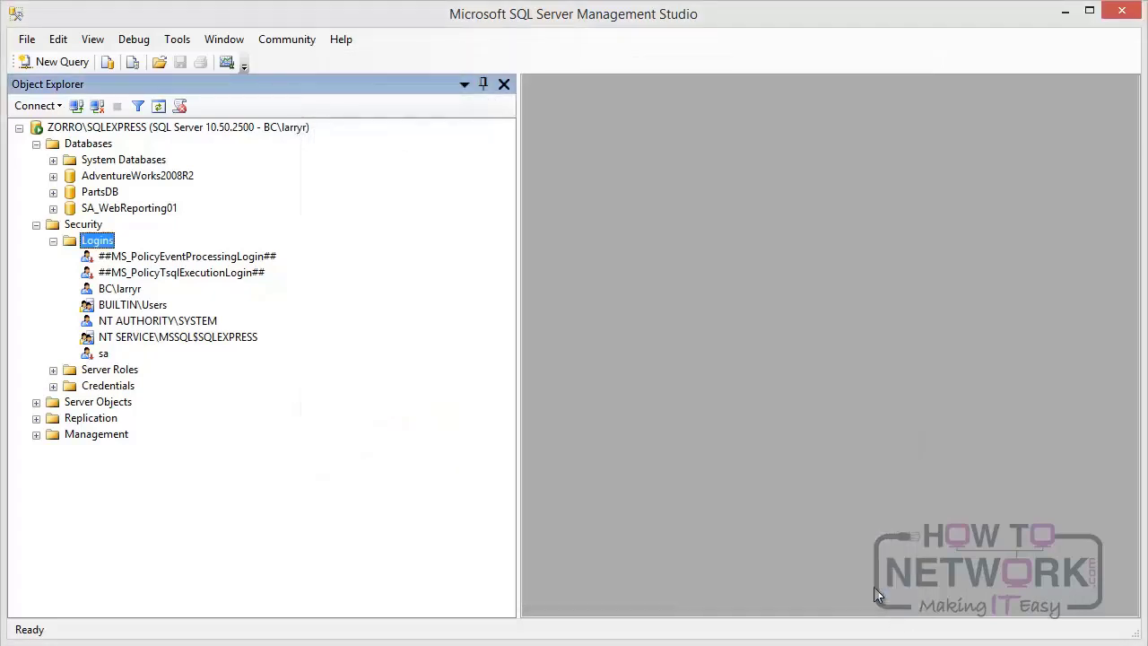
pyautogui.click(91, 291)
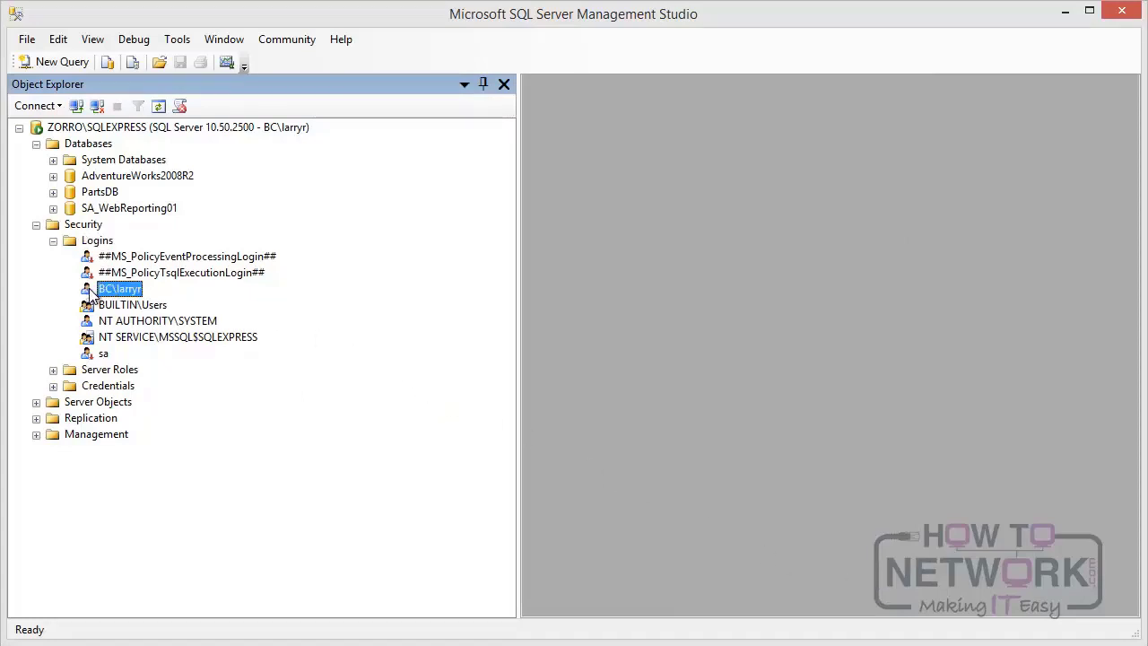
pyautogui.rightClick(93, 296)
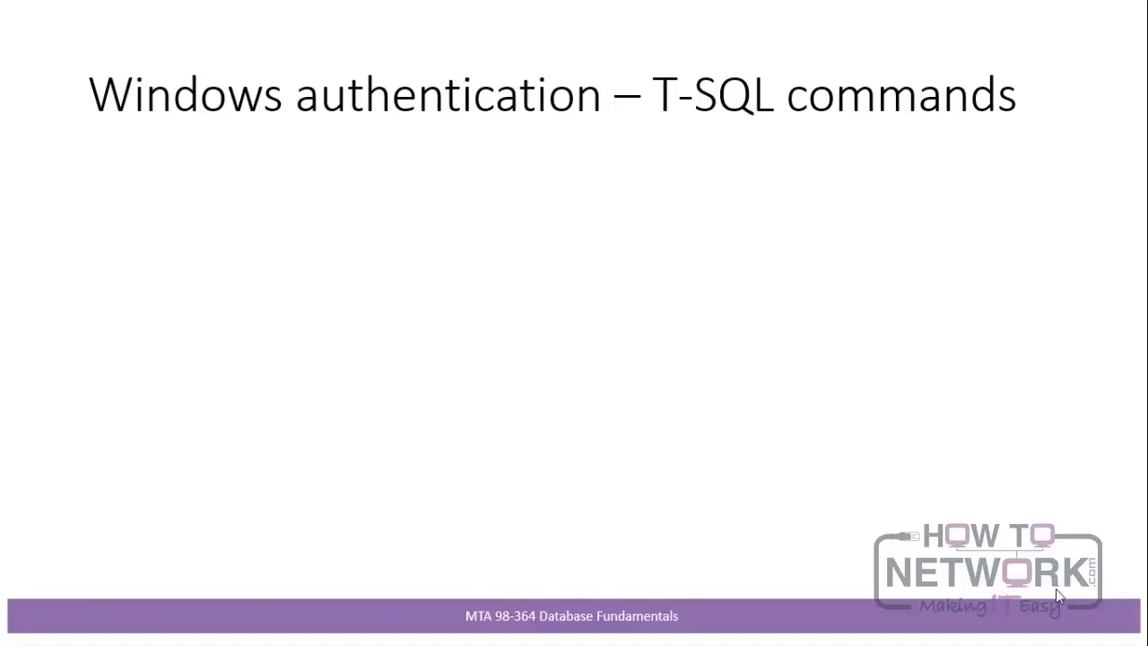
pyautogui.press('Right')
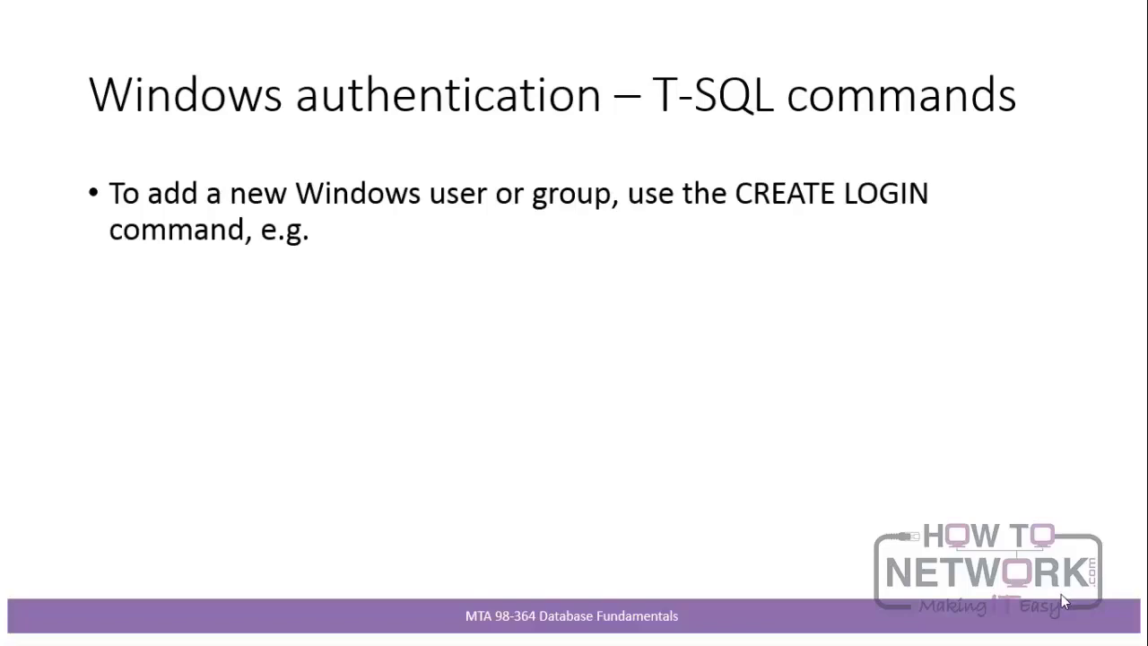
pyautogui.press('Right')
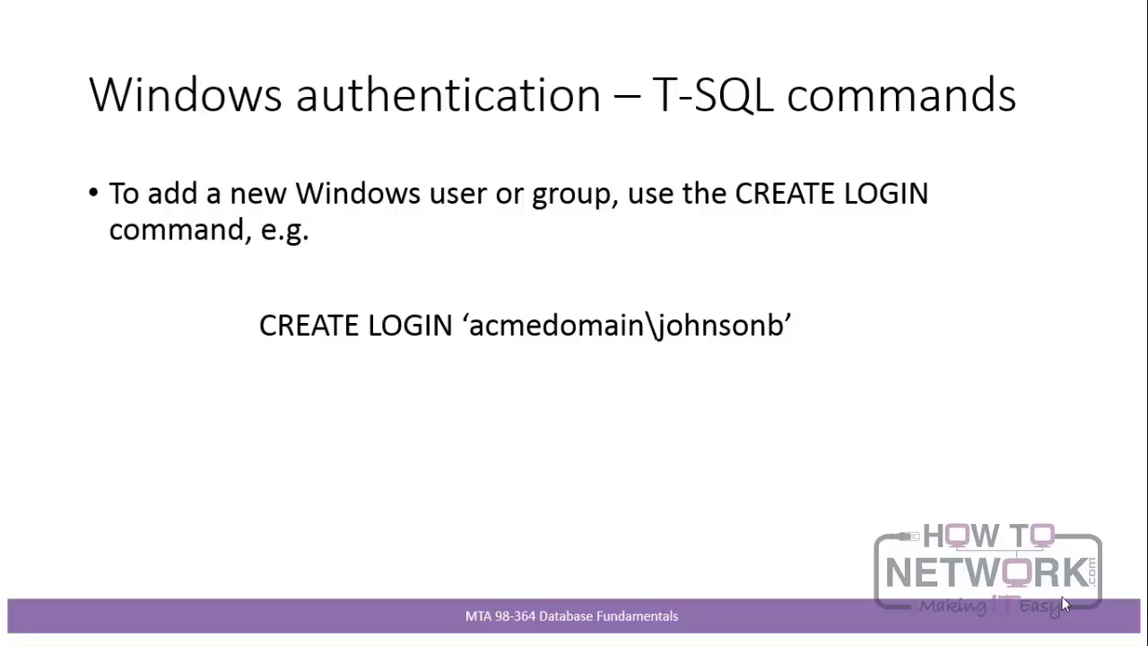
pyautogui.click(1073, 601)
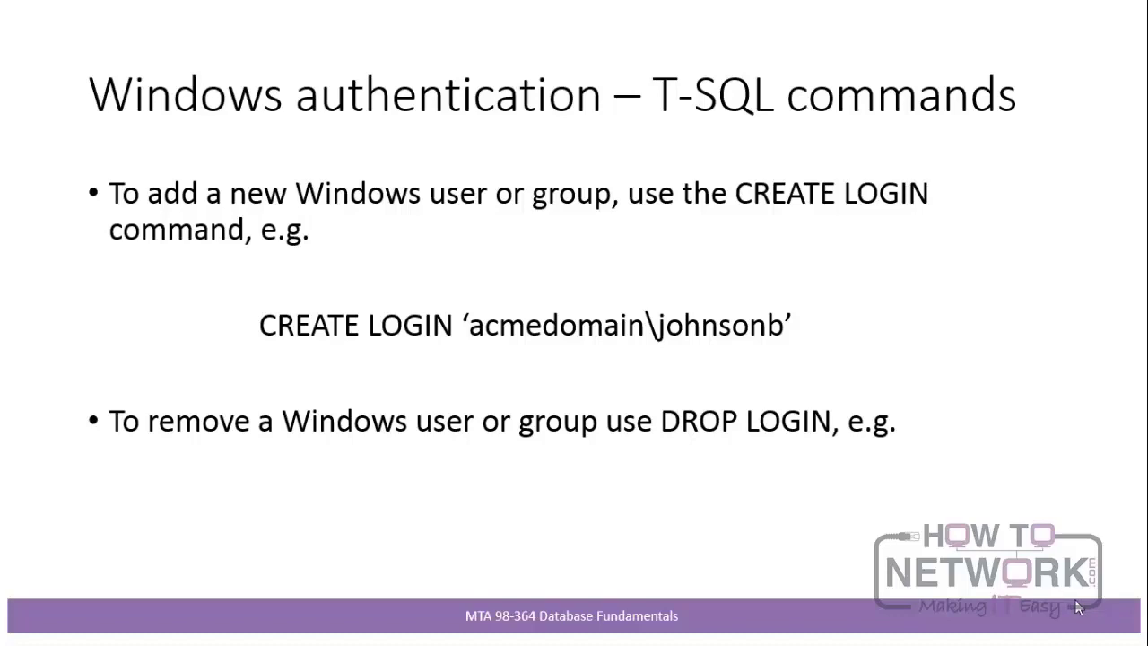
pyautogui.press('Right')
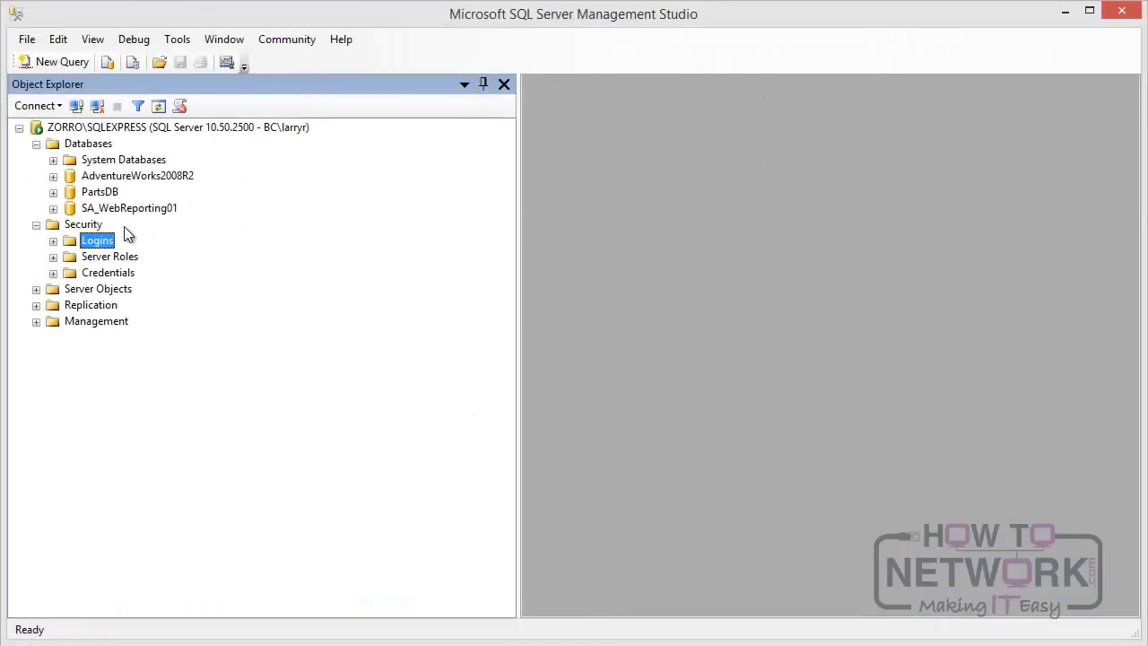
# - Start a new server login under Security and set it to SQL Server authentication
pyautogui.rightClick(72, 242)
pyautogui.click(125, 254)
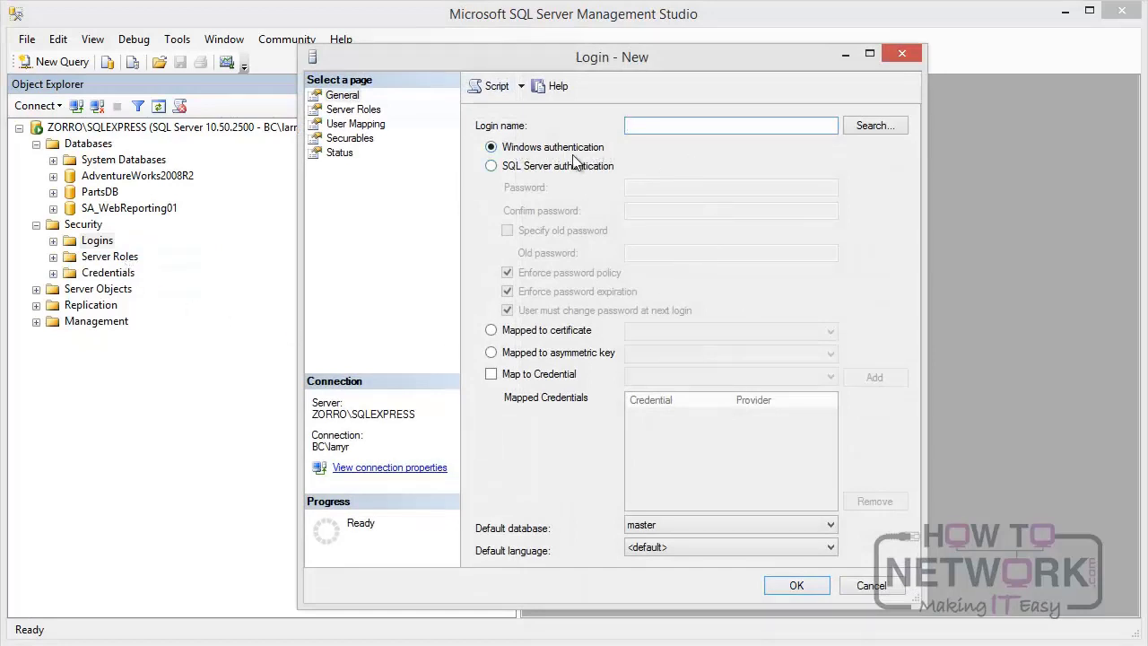
pyautogui.click(490, 168)
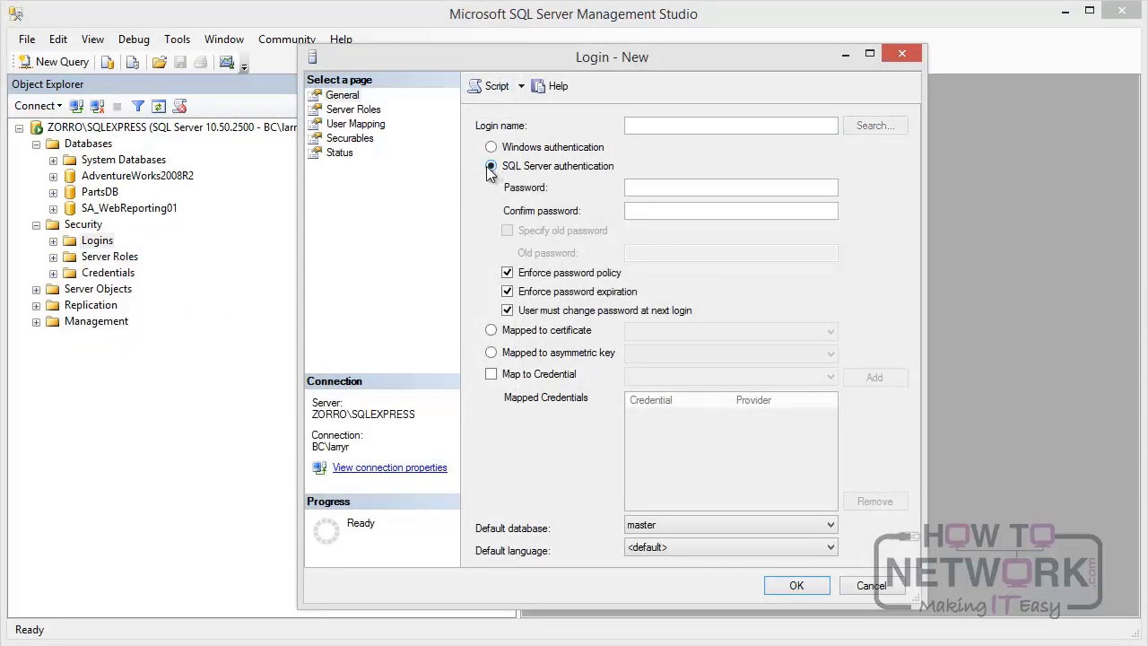